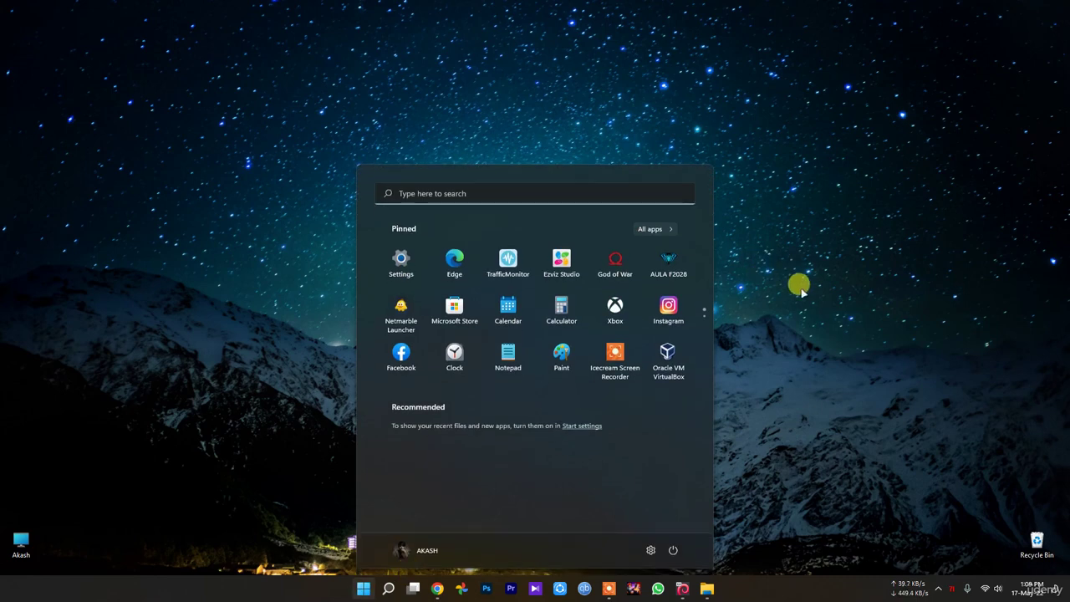
Step: Bring up the running Kali Linux virtual machine window briefly and minimize it again
click(800, 284)
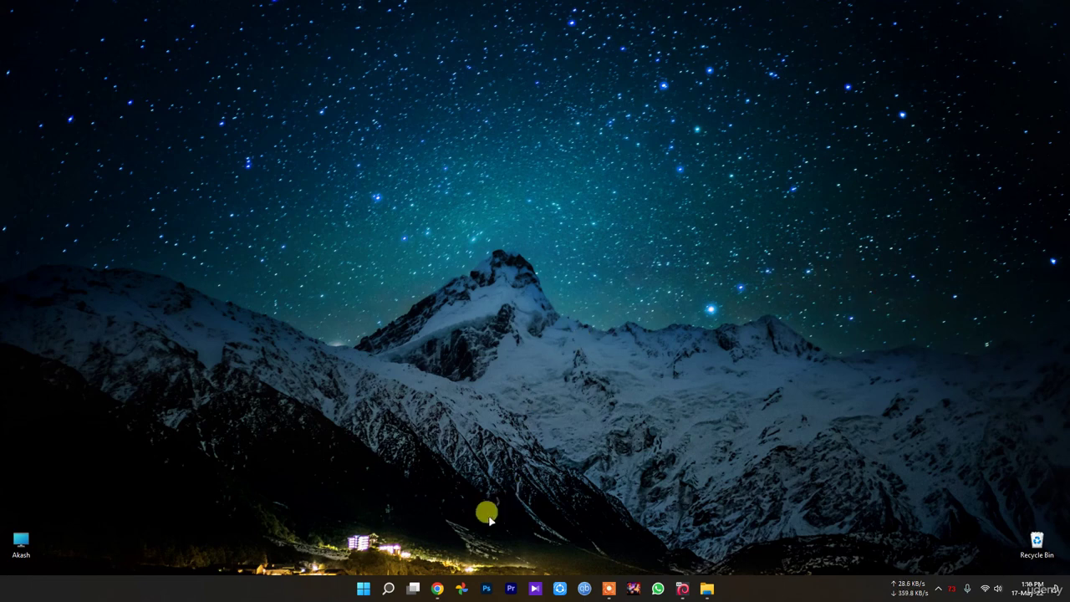
mouse_move(437, 584)
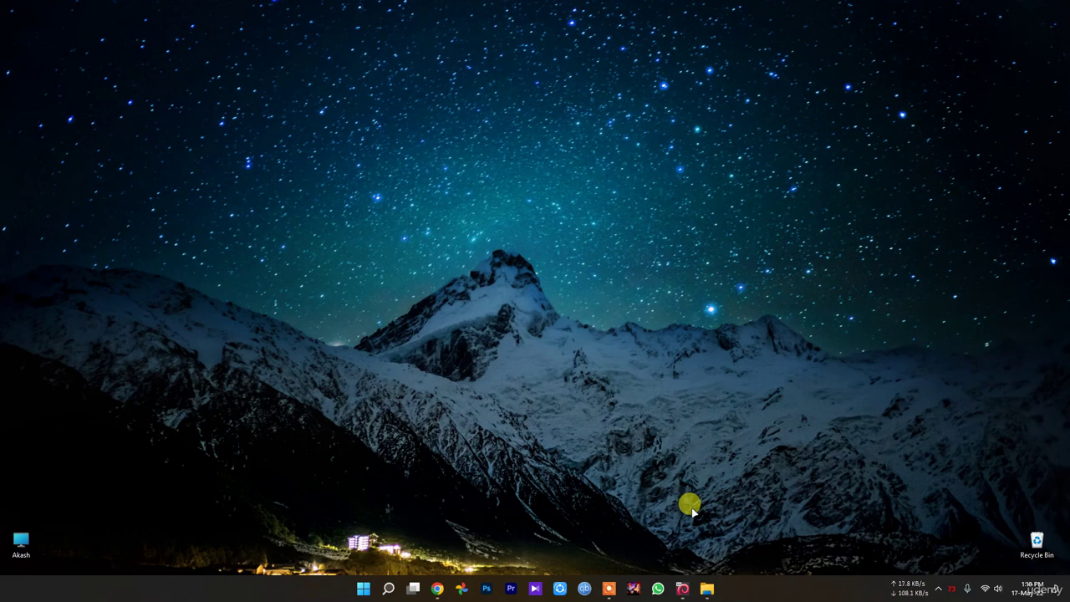
click(683, 589)
click(683, 588)
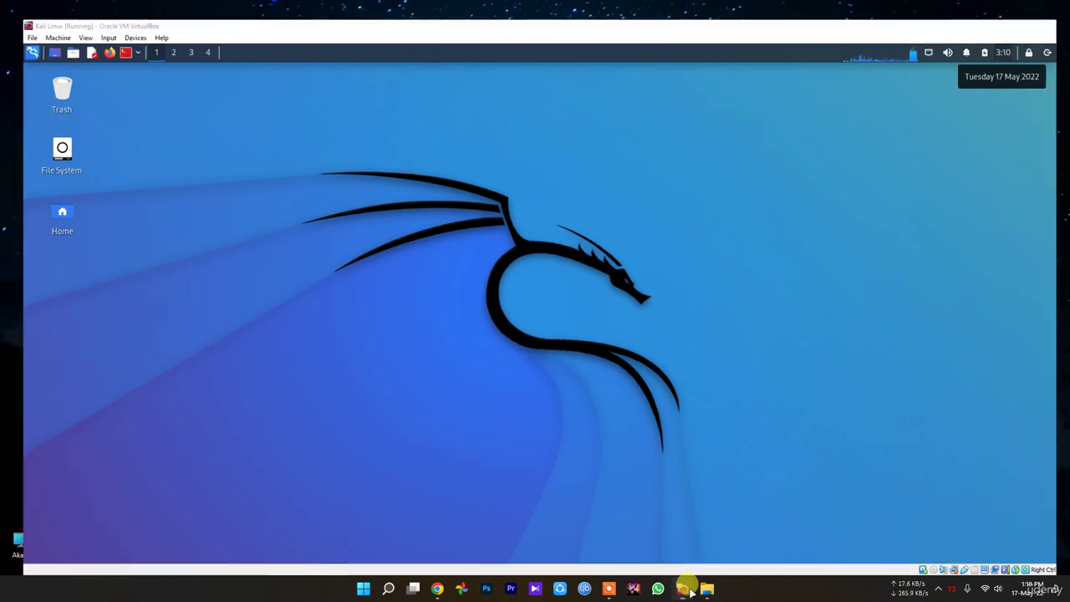
mouse_move(684, 588)
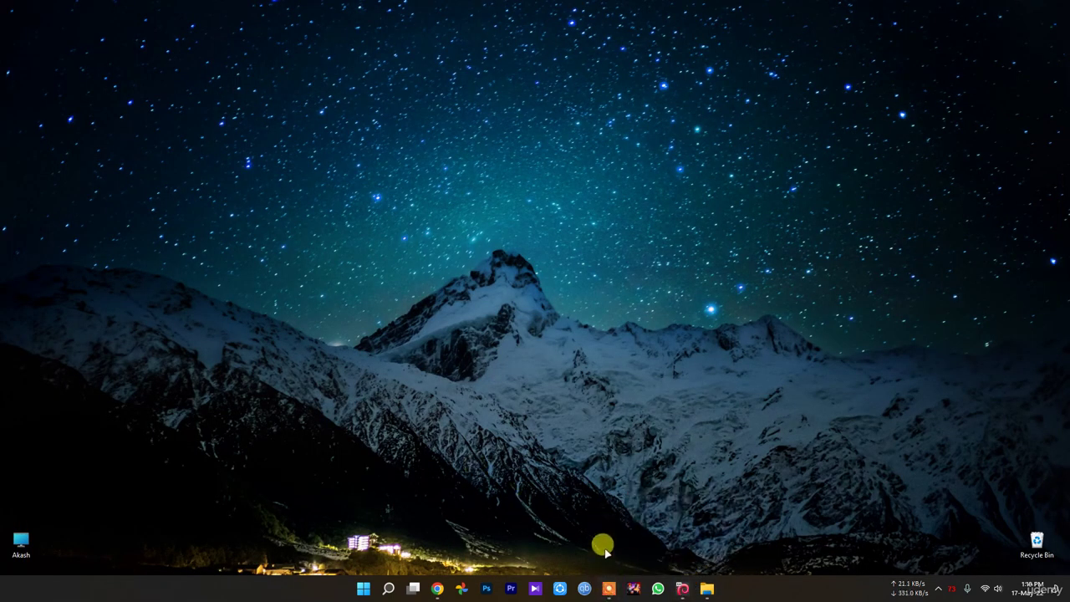
Step: Check the memory usage graph in Task Manager's performance view and close Task Manager
right_click(364, 588)
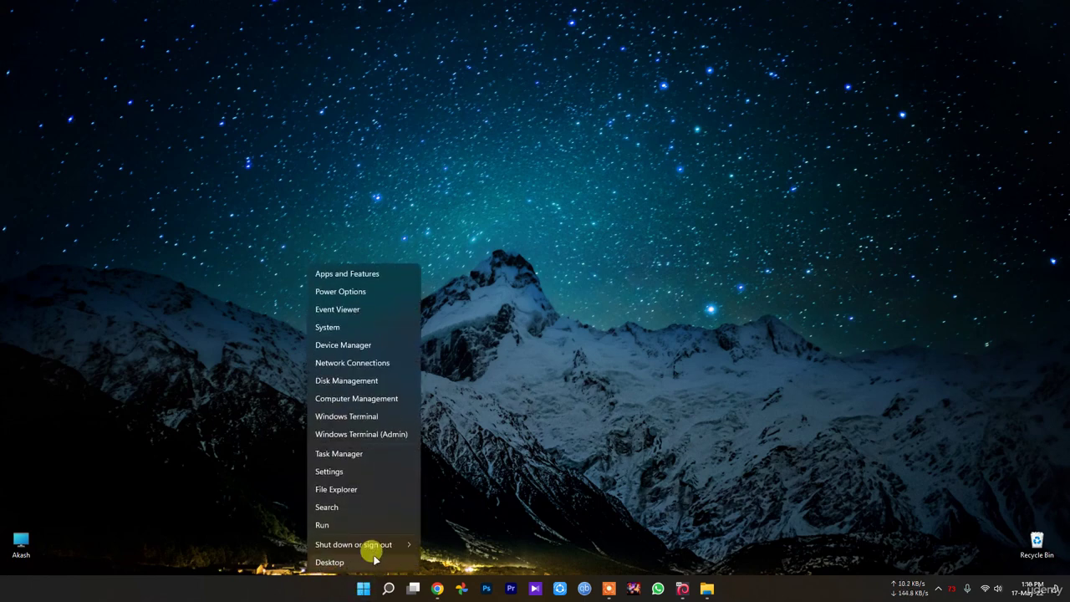
click(334, 452)
click(326, 91)
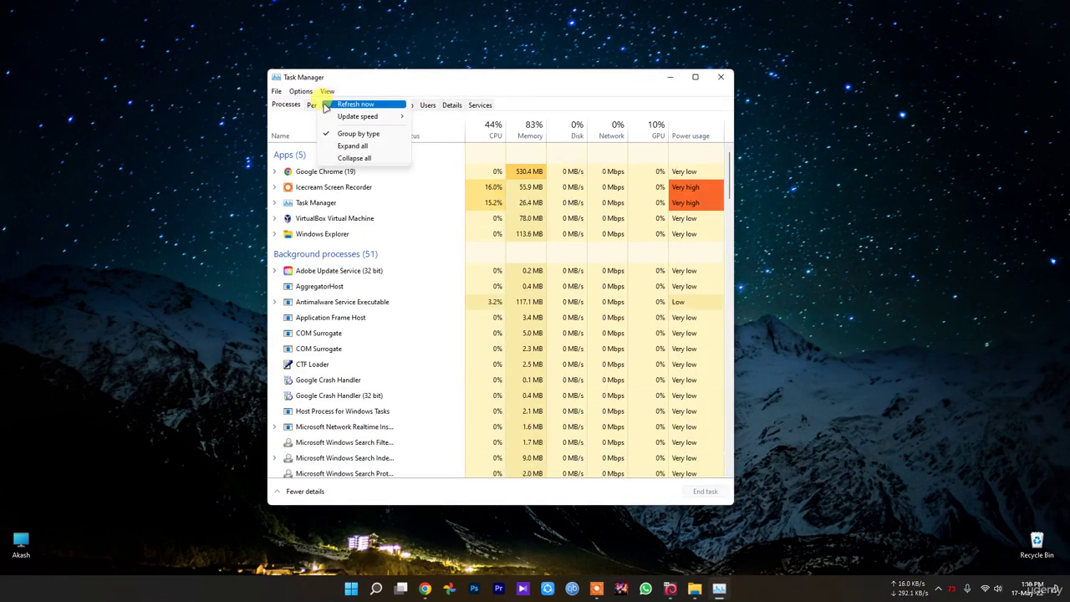
click(325, 104)
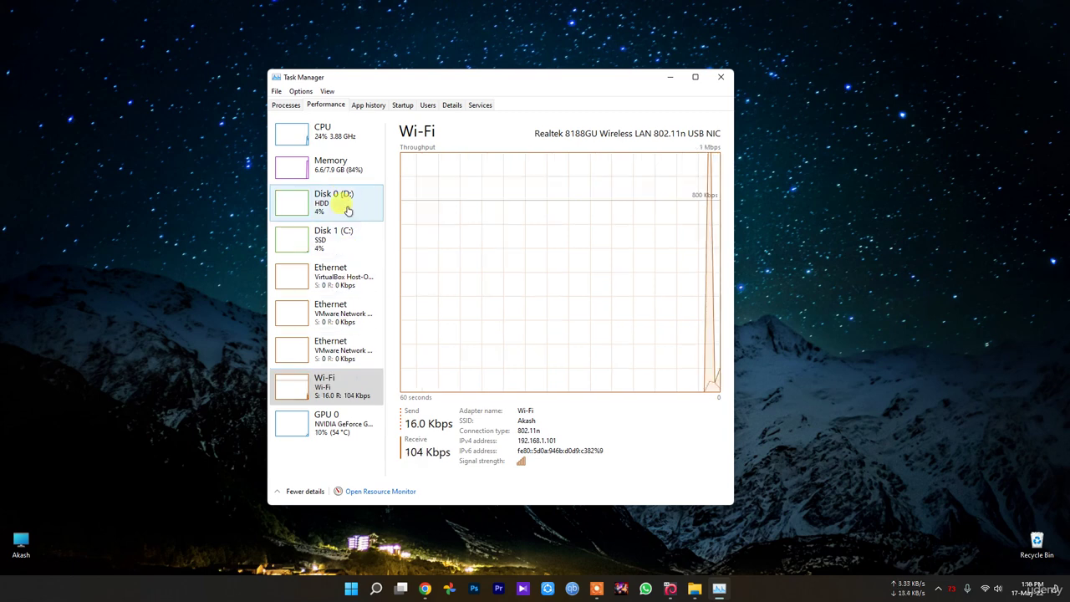
click(333, 164)
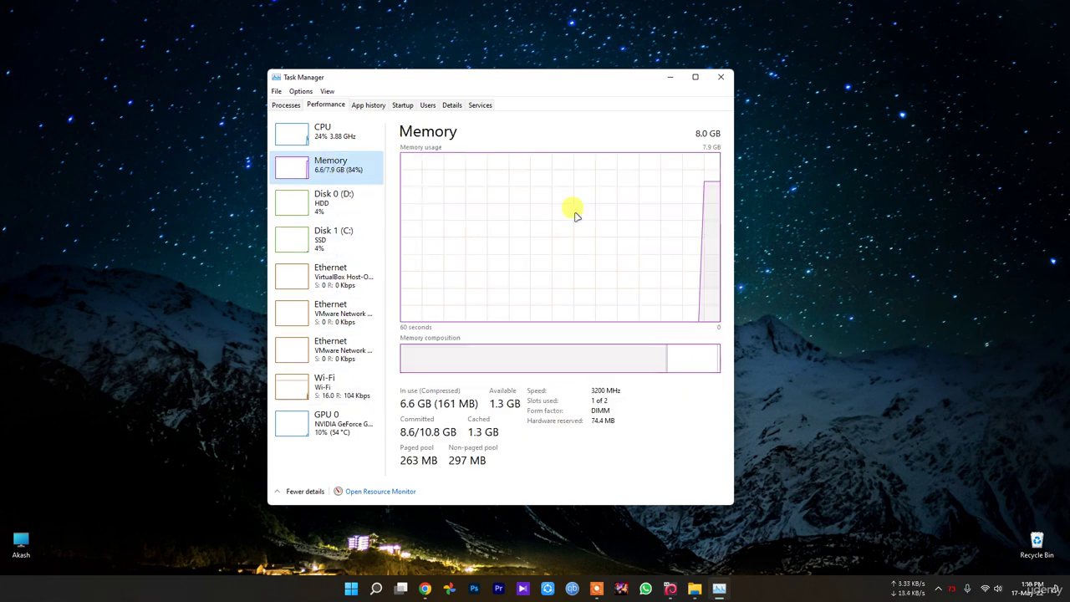
click(721, 78)
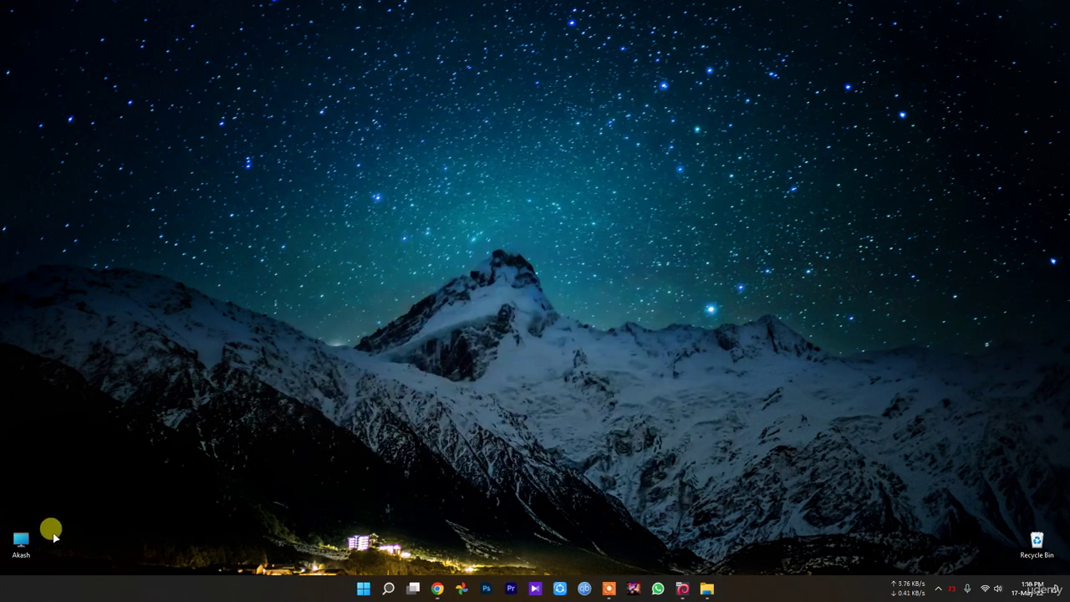
Step: Open This PC in File Explorer and look into the D: drive and the Windows 11 (C:) drive, returning to the drive overview
double_click(21, 542)
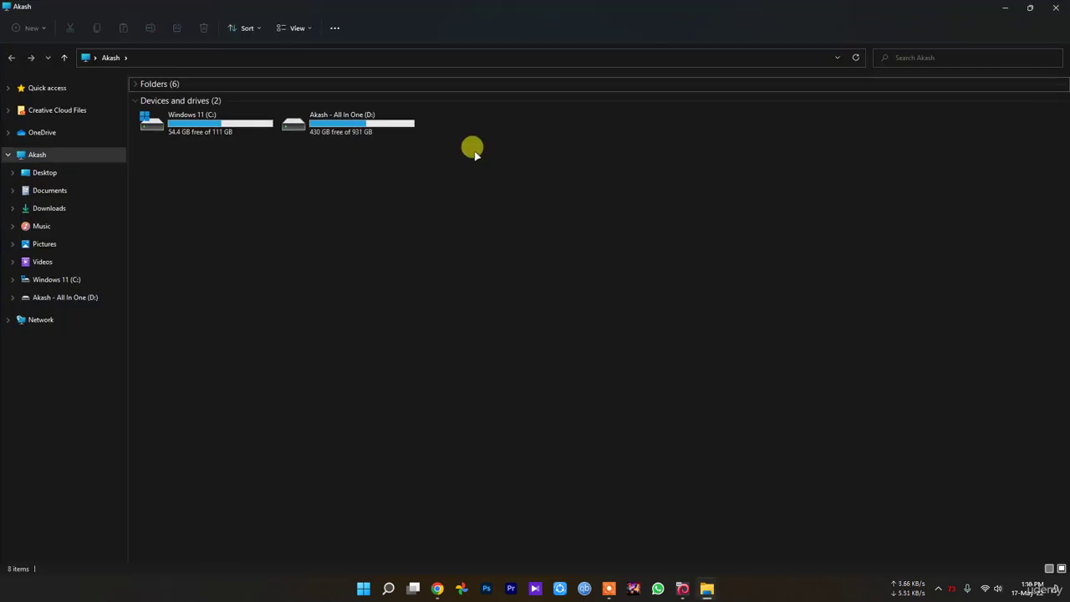
double_click(377, 125)
key(alt+Left)
double_click(214, 127)
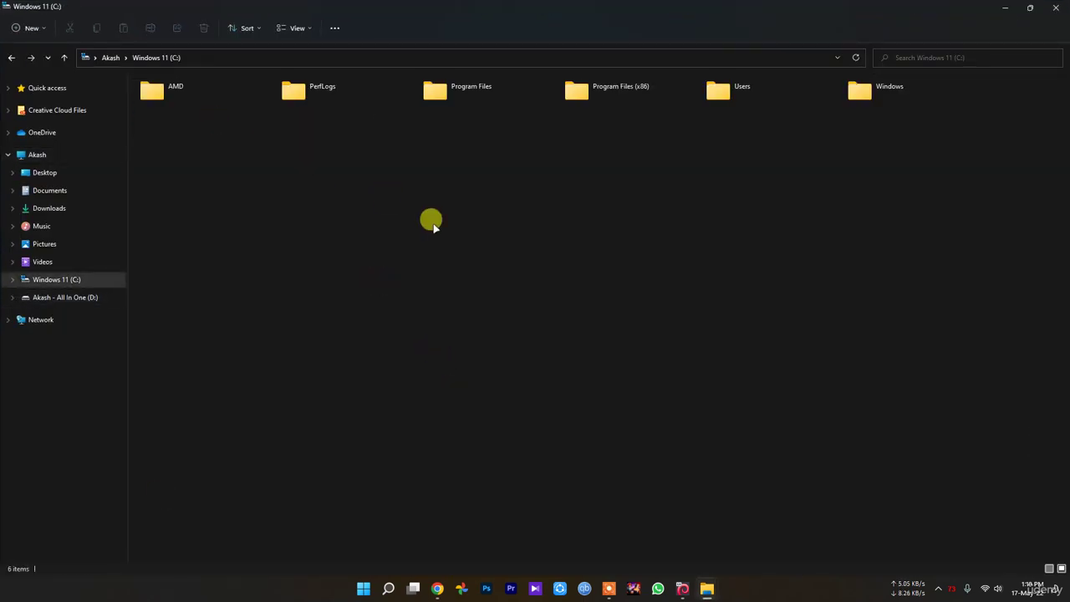
key(alt+Left)
Step: Look over the System page in Windows Settings, and close both Settings and File Explorer
click(363, 592)
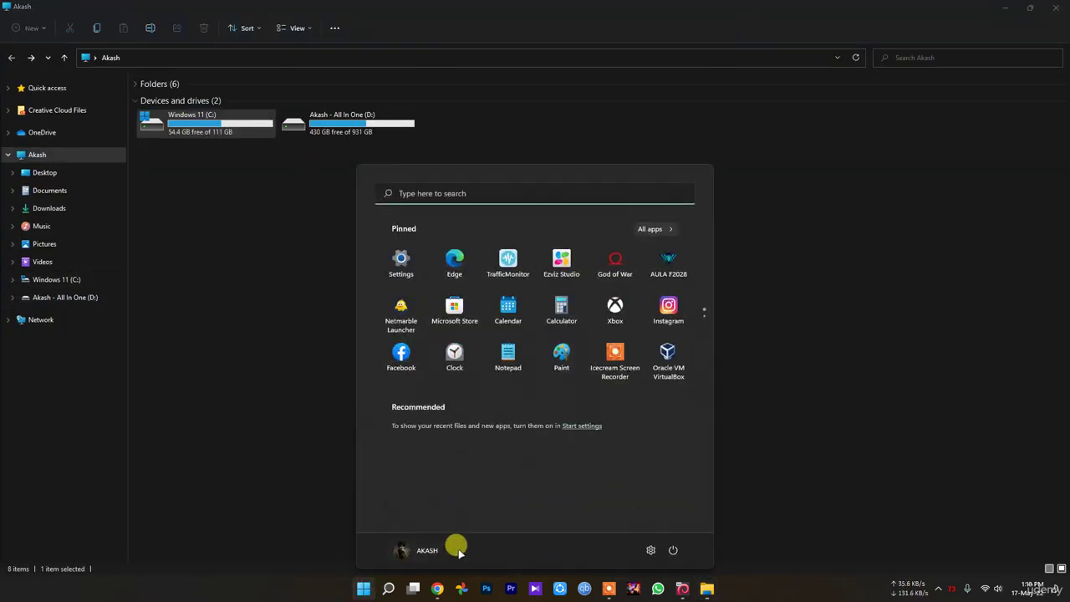
click(647, 549)
scroll(435, 301, down, 3)
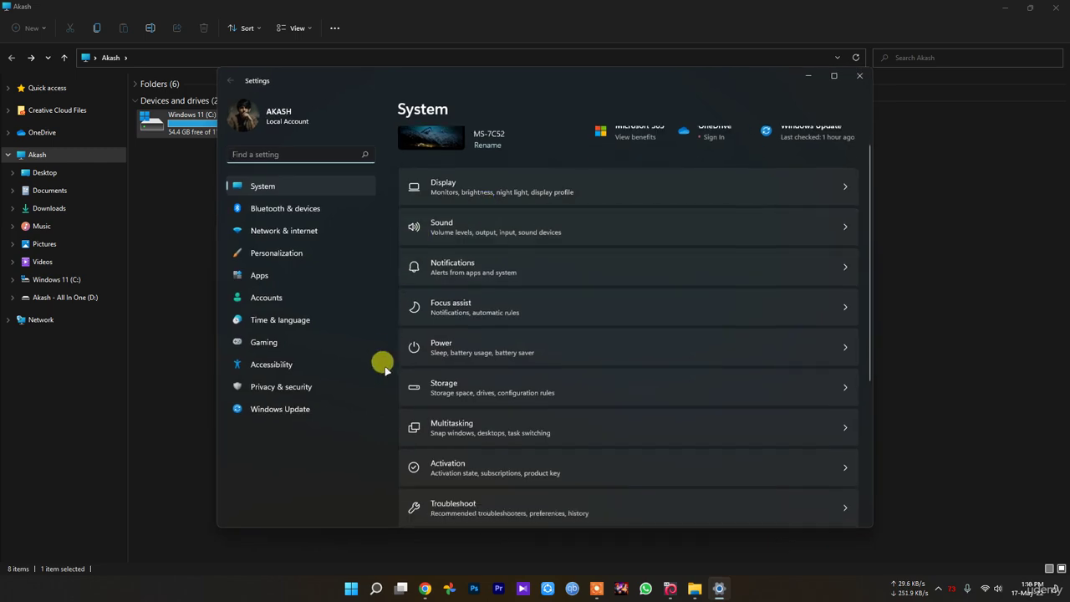
click(858, 75)
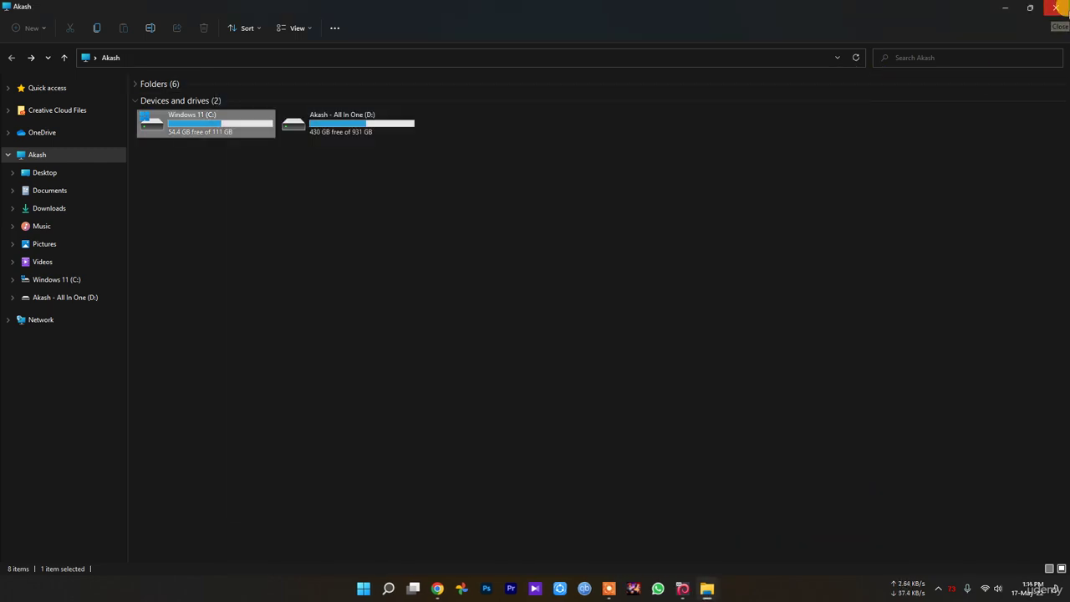
click(1057, 8)
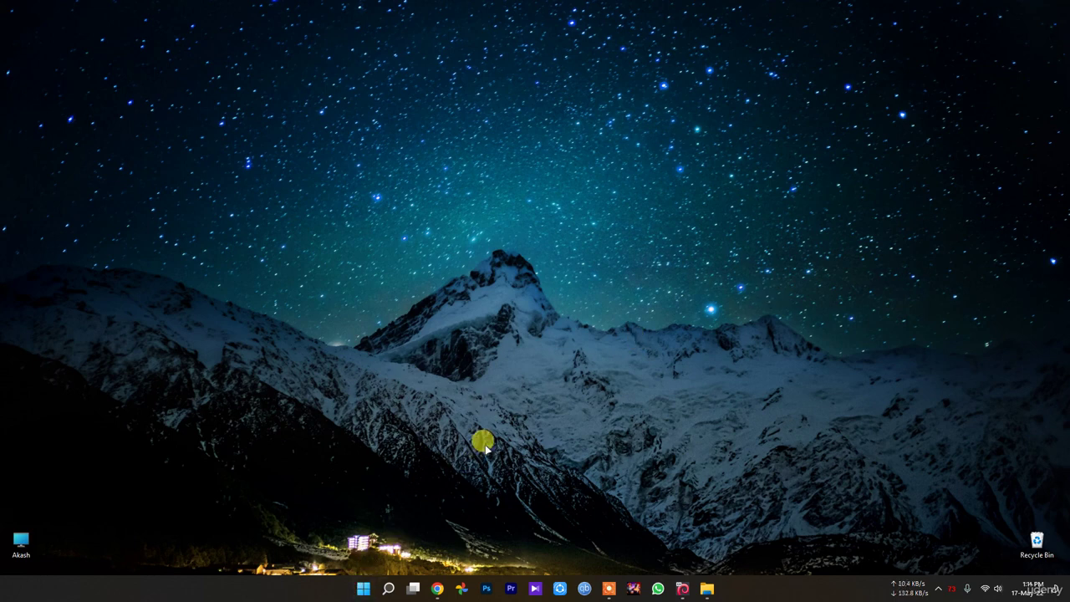
Step: Open the startup apps list in Task Manager and widen the Name column to show the full app names
right_click(363, 590)
click(340, 449)
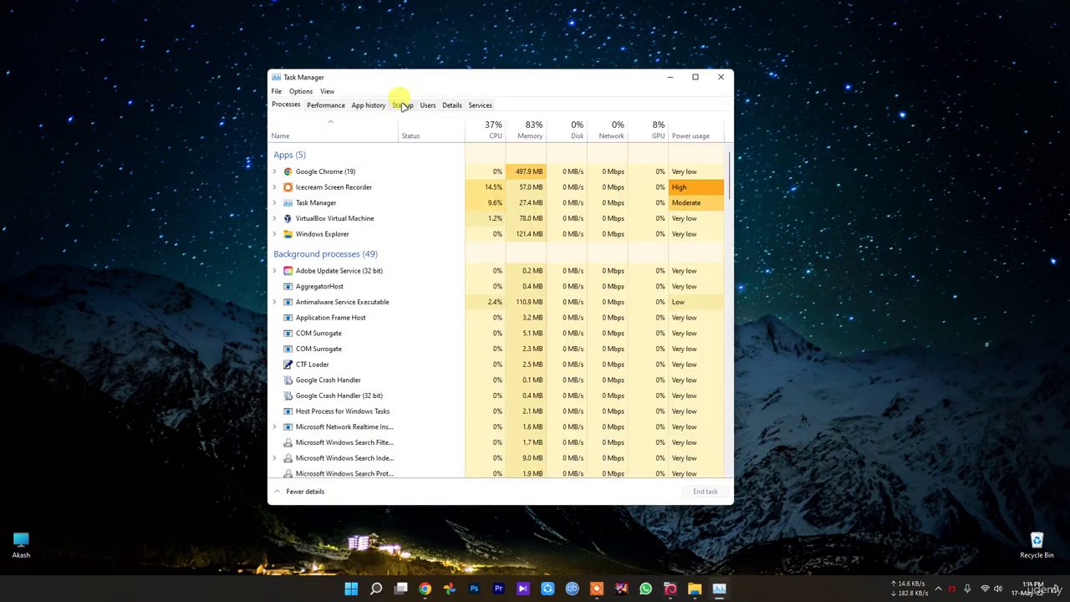
click(402, 105)
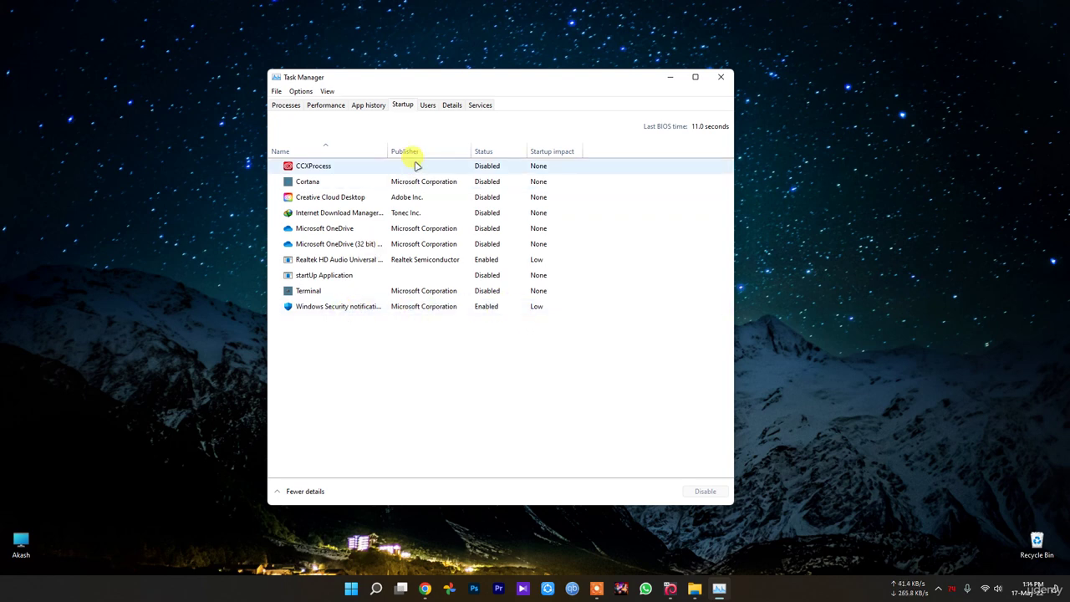
drag(387, 150, 426, 150)
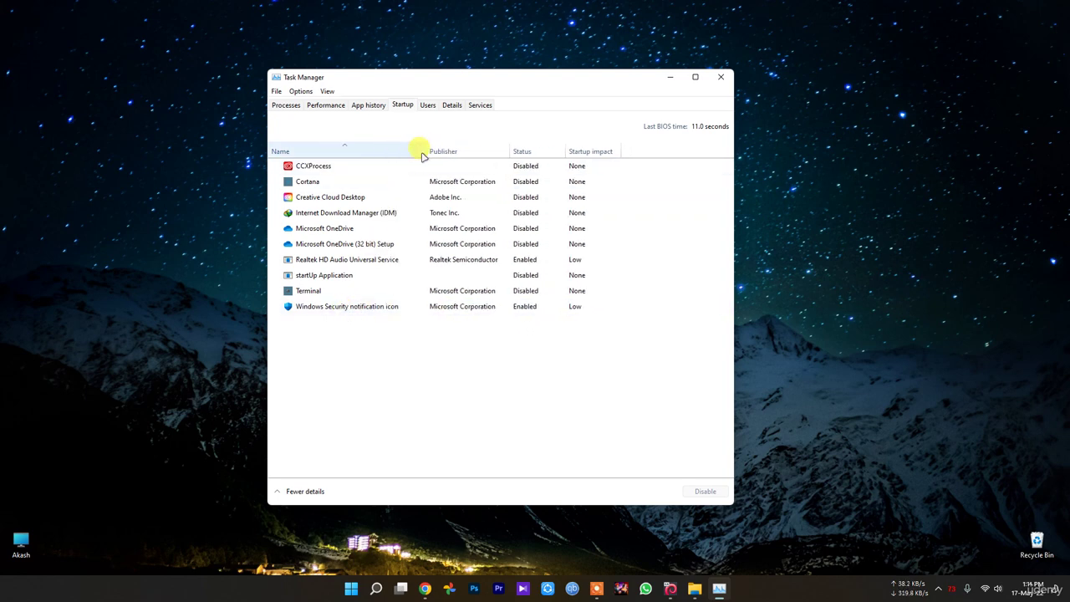
Step: Review the startup entries one by one, from Windows Security notification icon up to Cortana, and close Task Manager
click(363, 309)
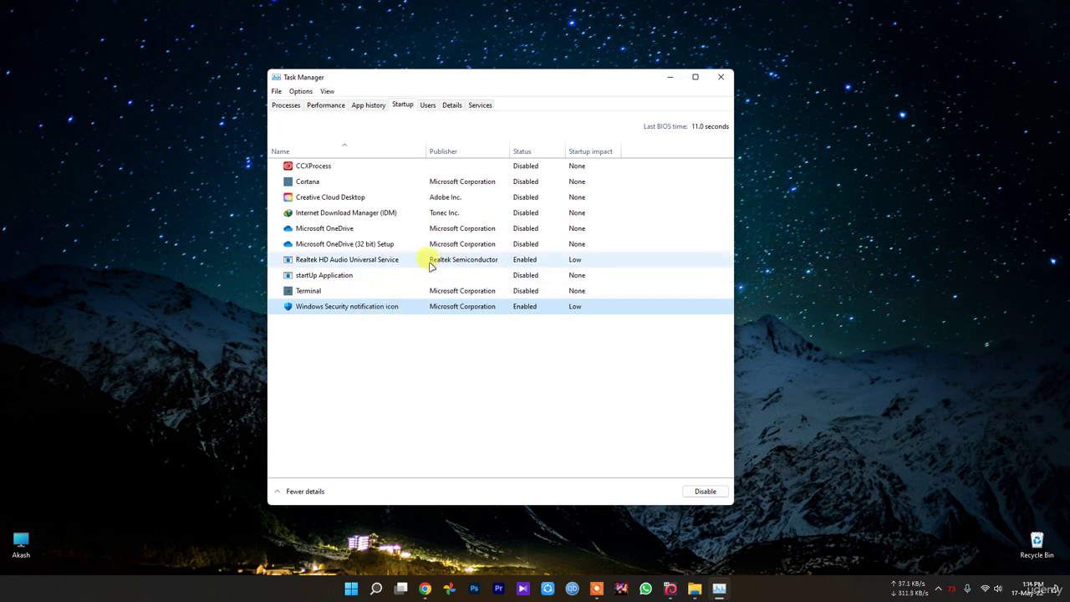
click(430, 260)
click(342, 243)
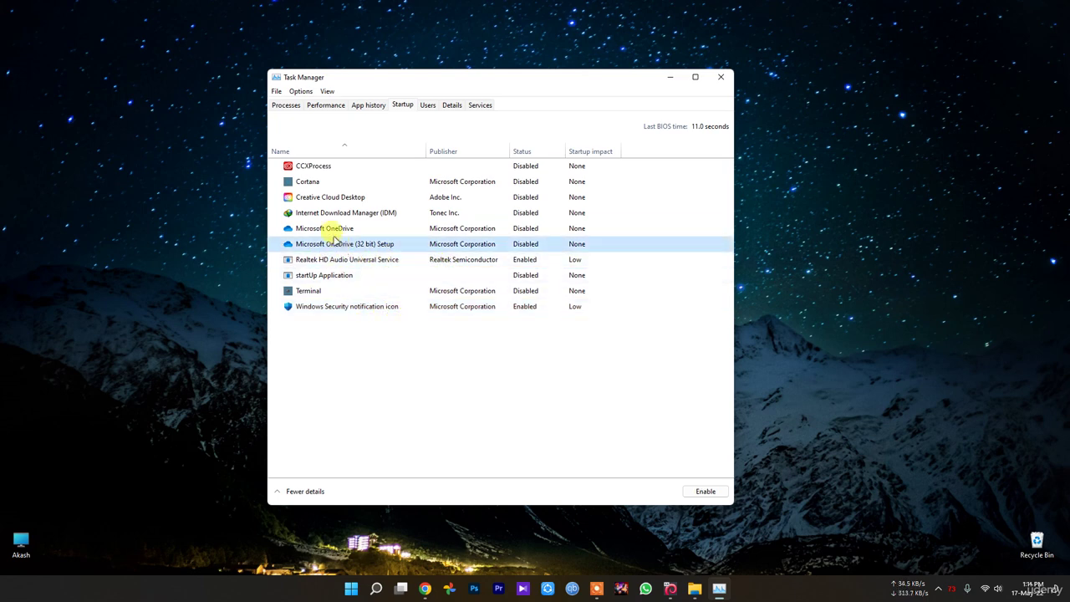
click(329, 229)
click(322, 214)
click(313, 197)
click(307, 181)
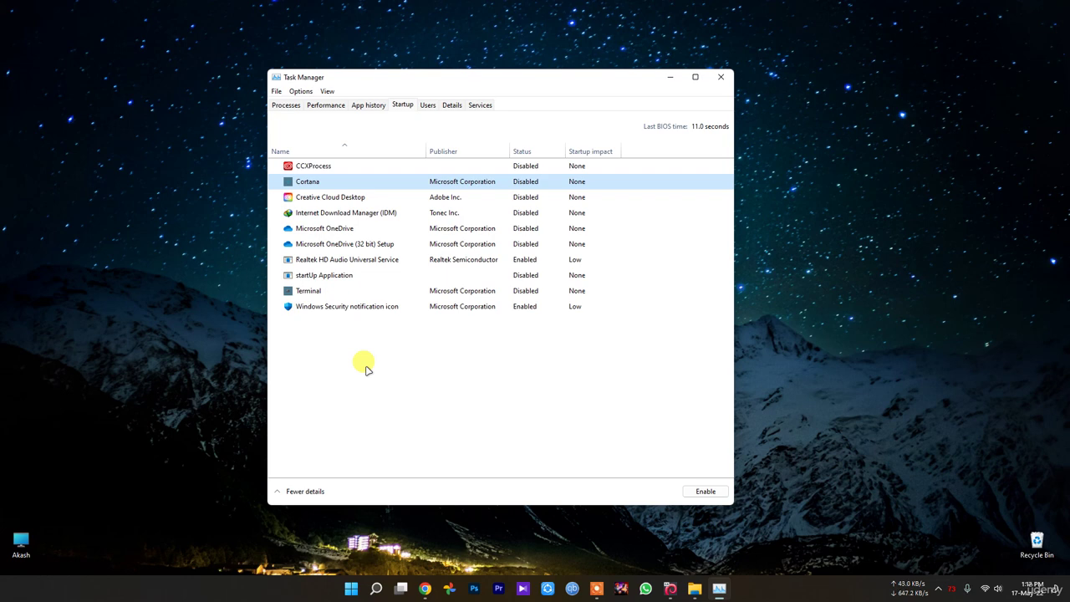
click(721, 77)
Step: Search Windows Settings for "accoun" and open the Account privacy settings
click(352, 589)
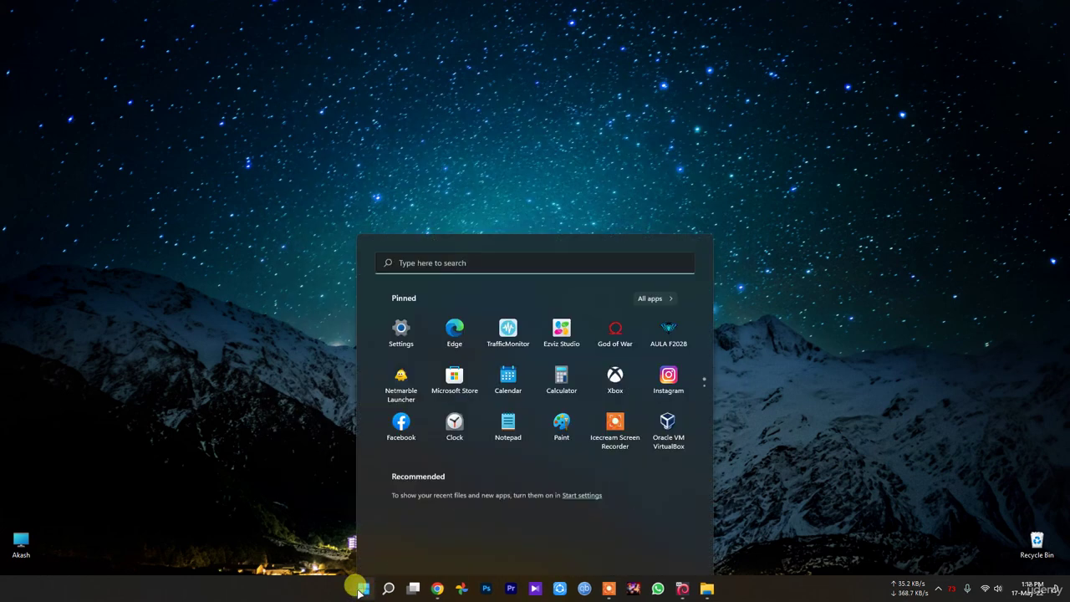
click(648, 550)
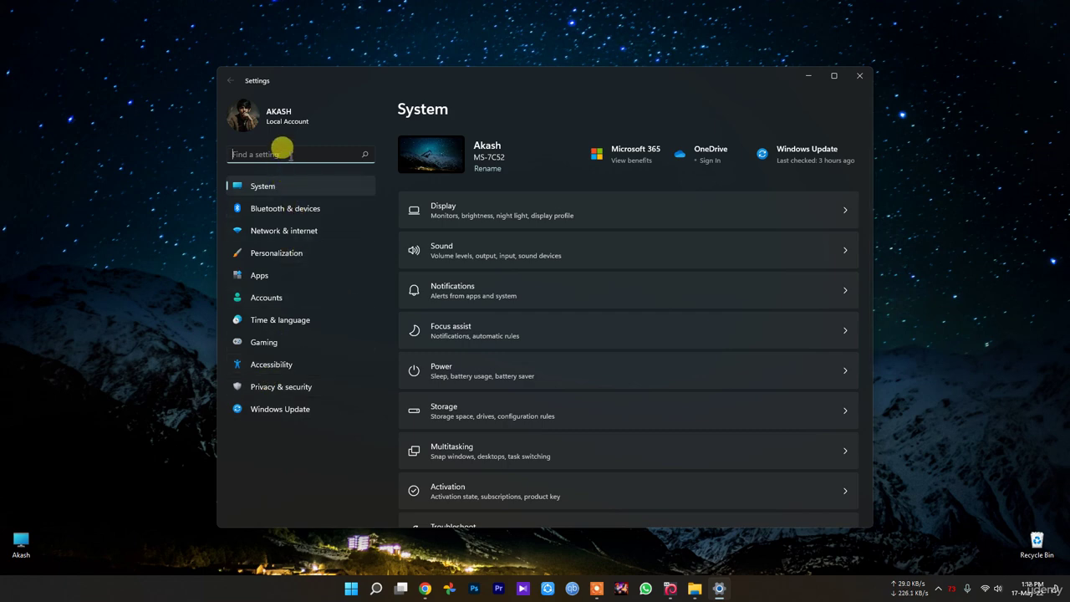
text(accoun)
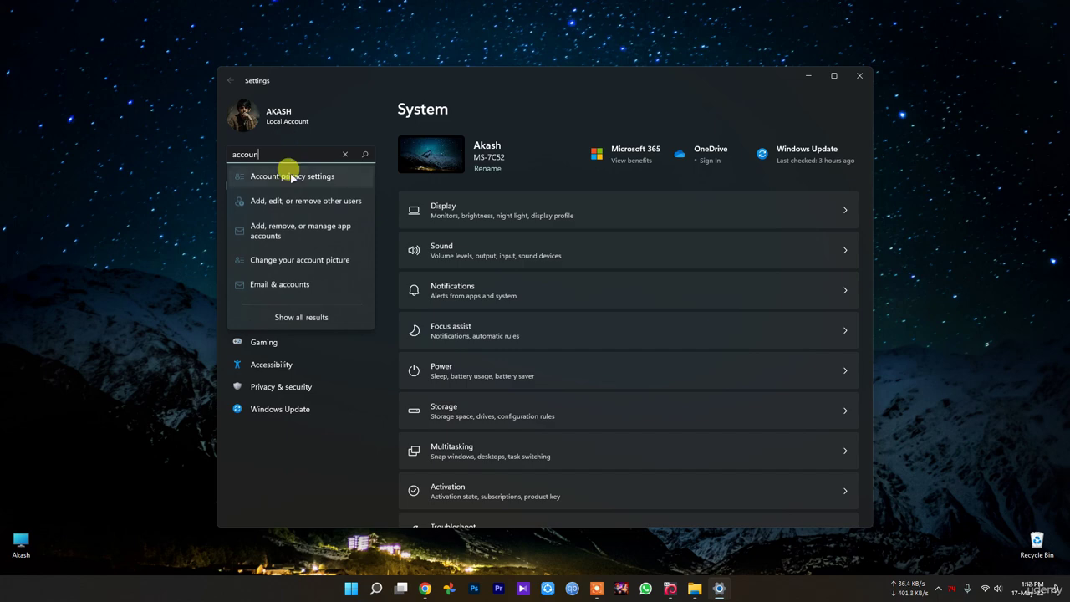
click(291, 176)
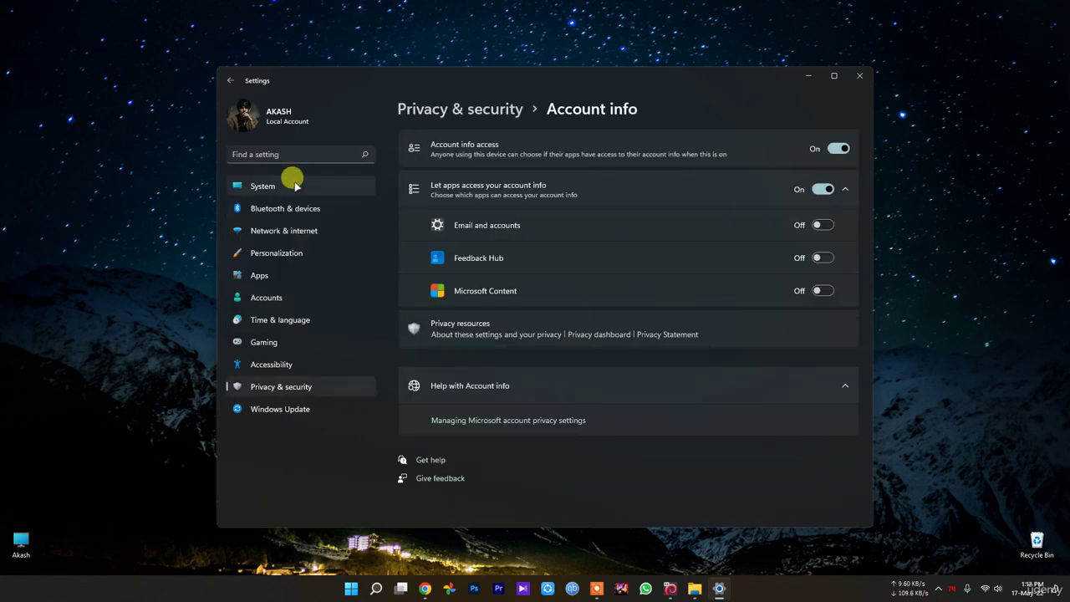
Step: Search Settings for "restart", check the restartable apps option in Sign-in options, and close Settings
click(266, 152)
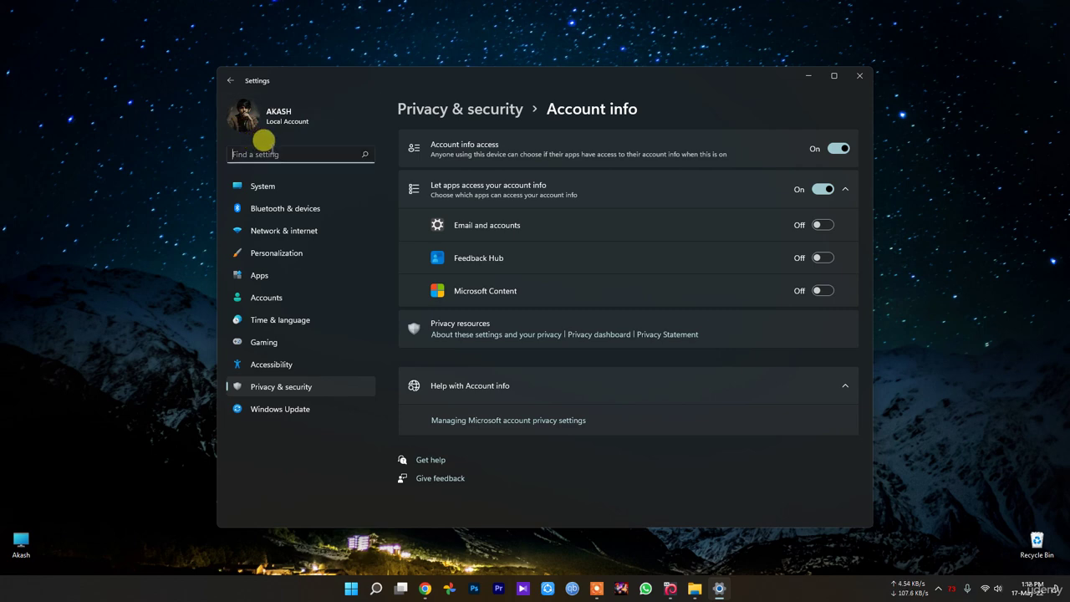
text(res)
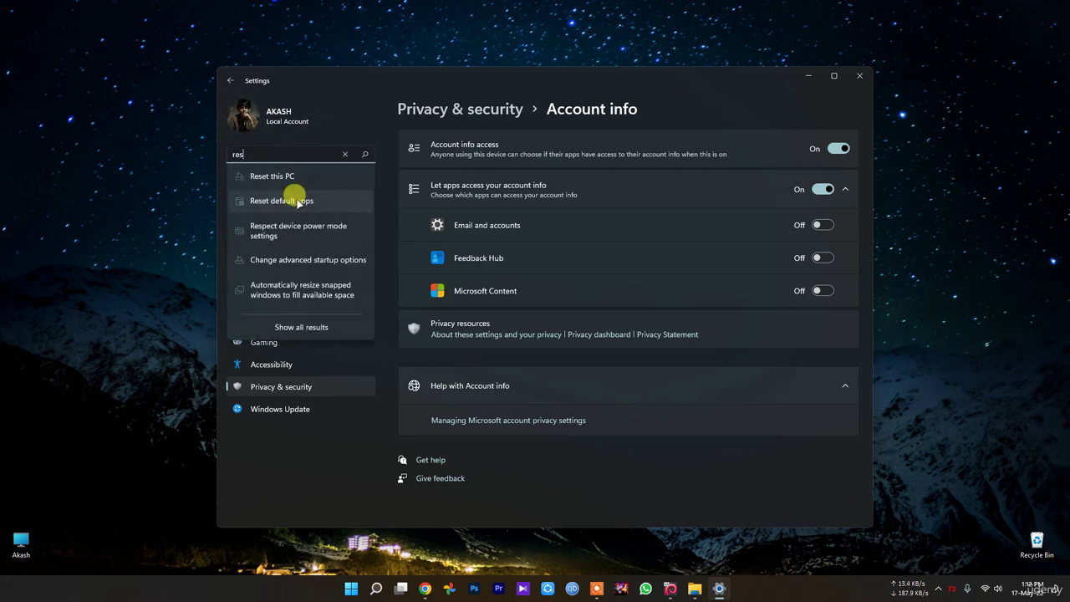
text(tart)
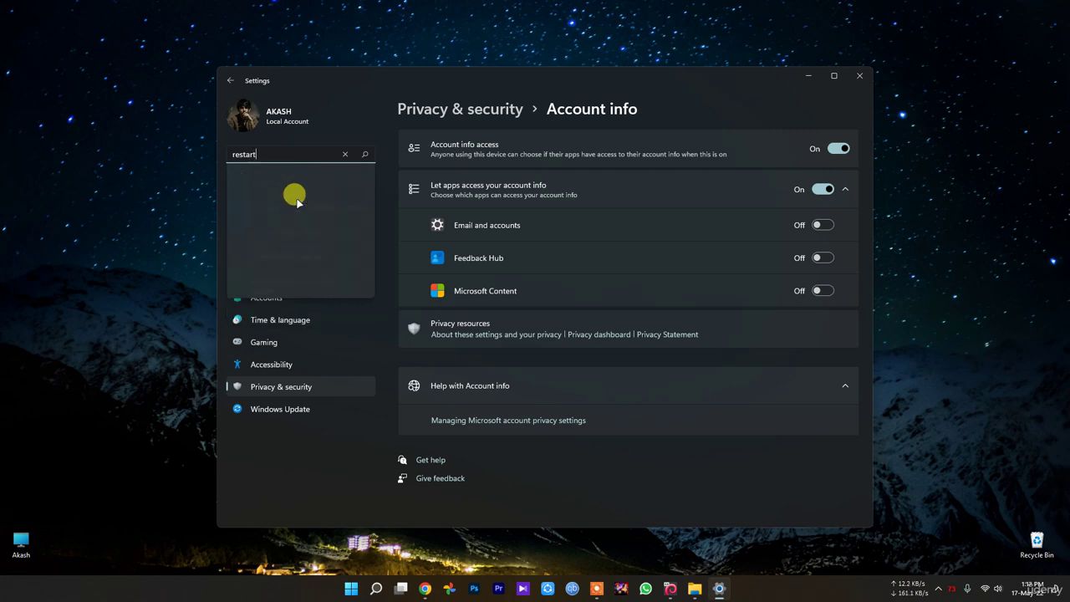
click(301, 177)
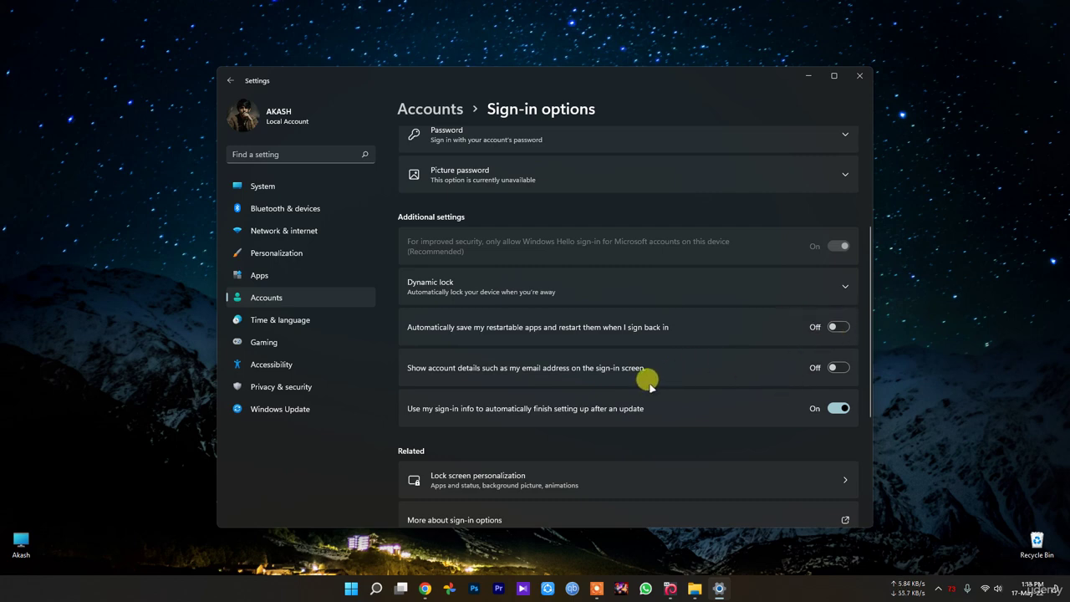
scroll(660, 368, up, 3)
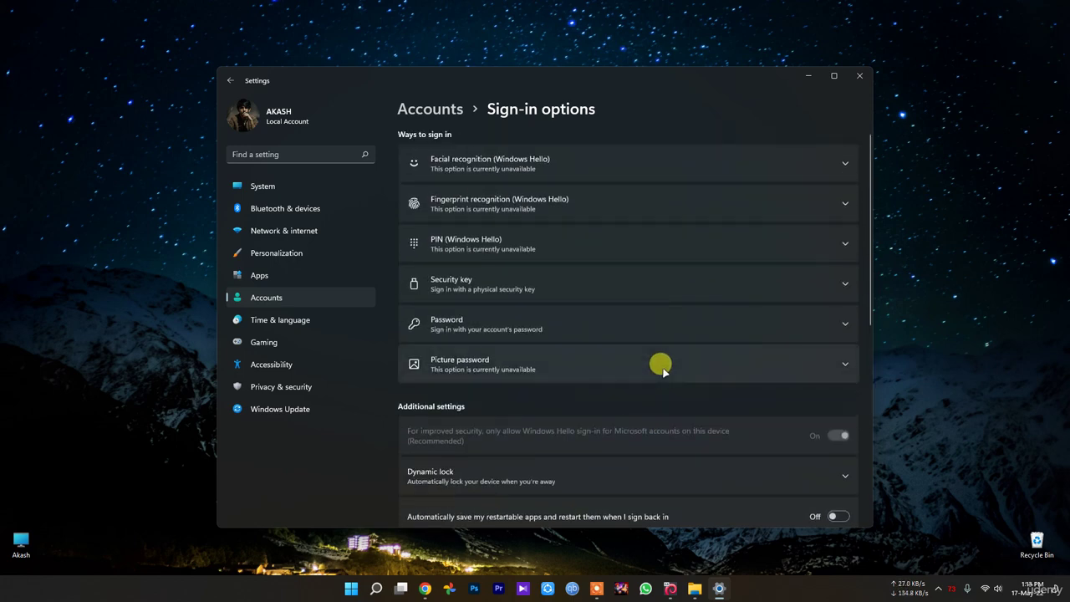
click(859, 76)
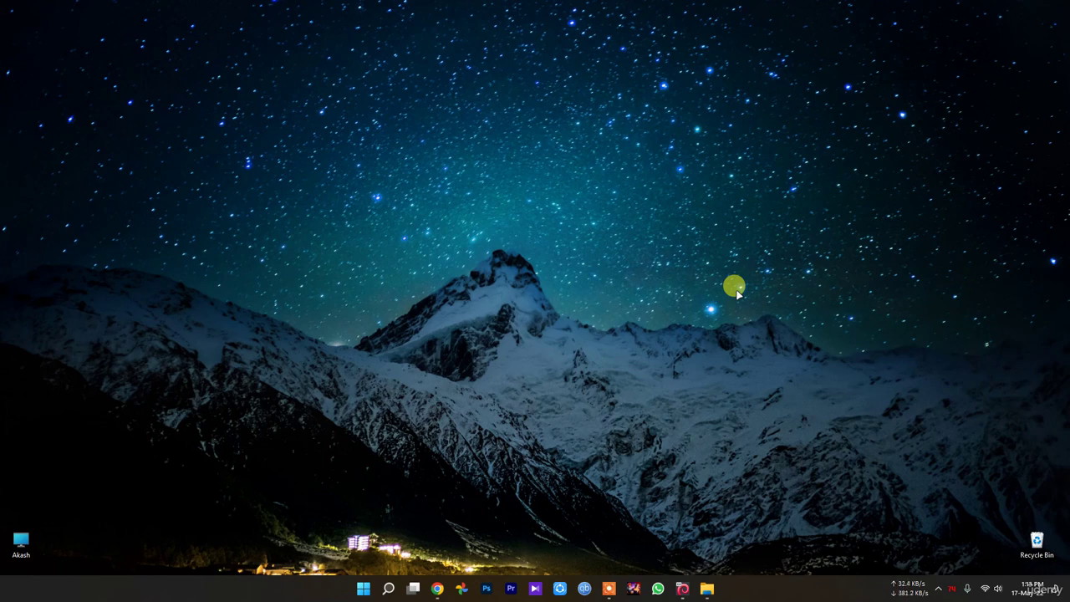
Step: Open Windows Settings and look through the Windows and app permissions under Privacy & security
click(365, 595)
click(644, 549)
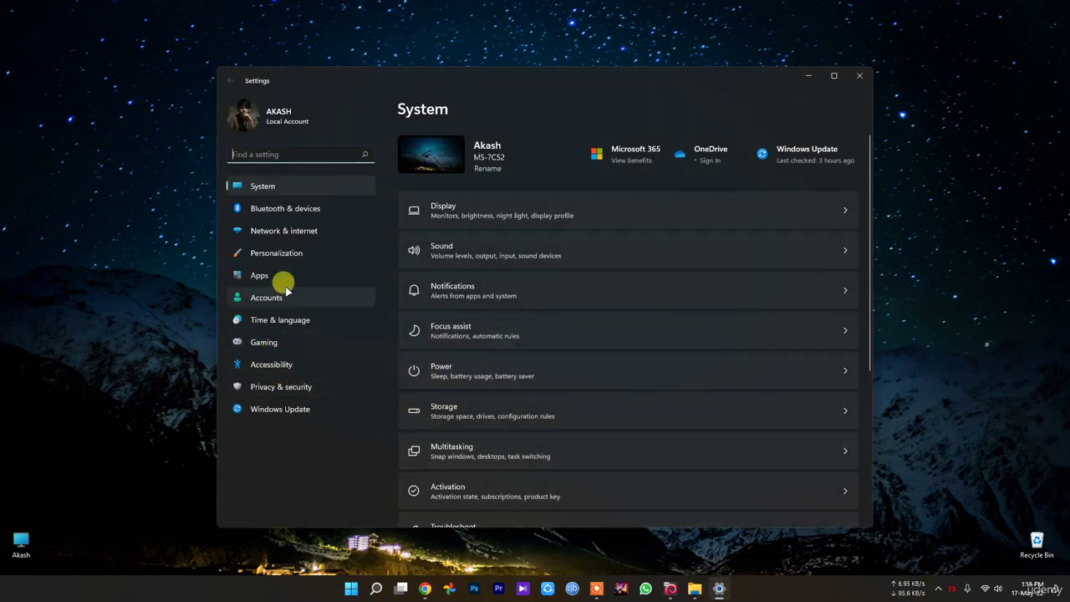
click(289, 387)
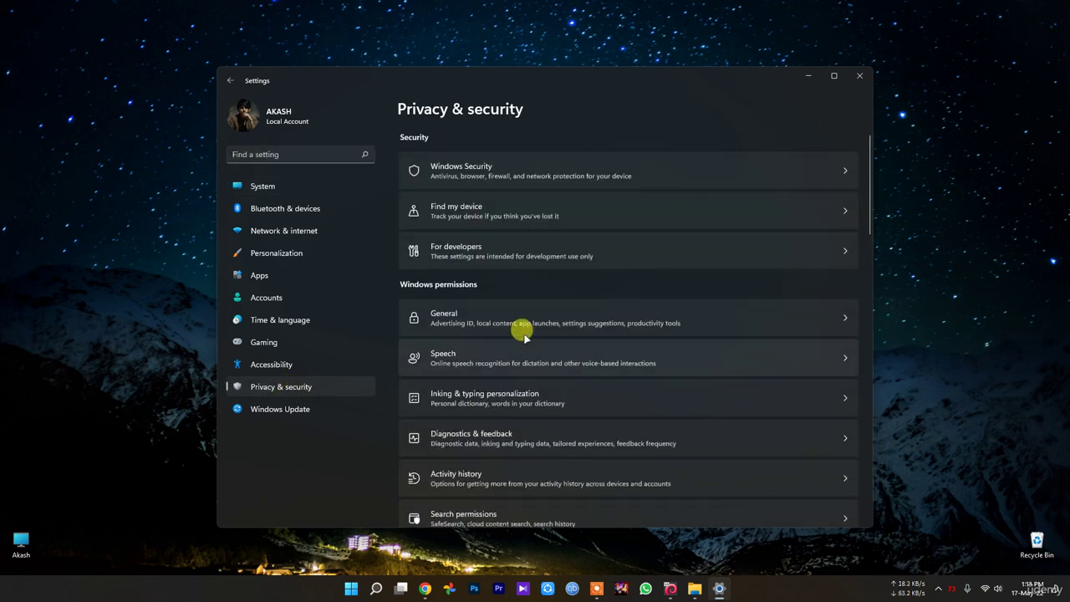
scroll(547, 266, down, 3)
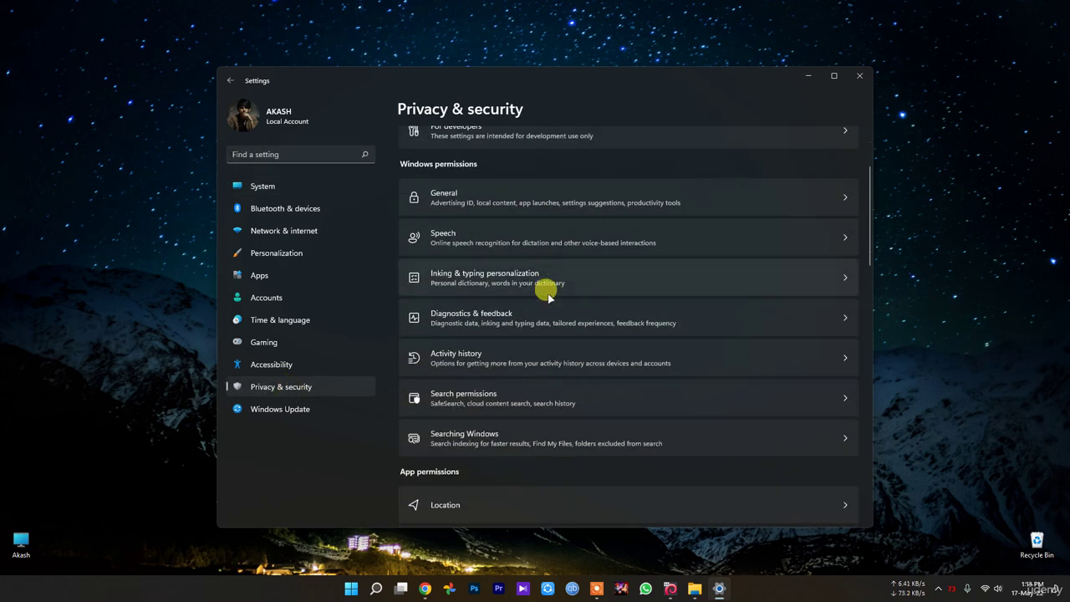
scroll(510, 301, down, 13)
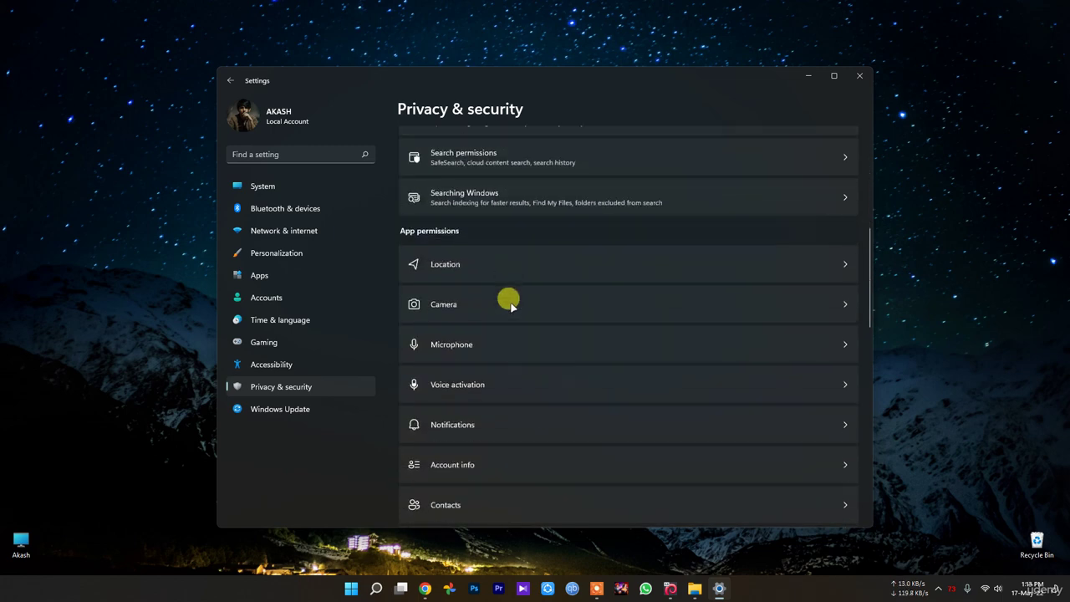
scroll(510, 393, up, 15)
scroll(512, 417, down, 2)
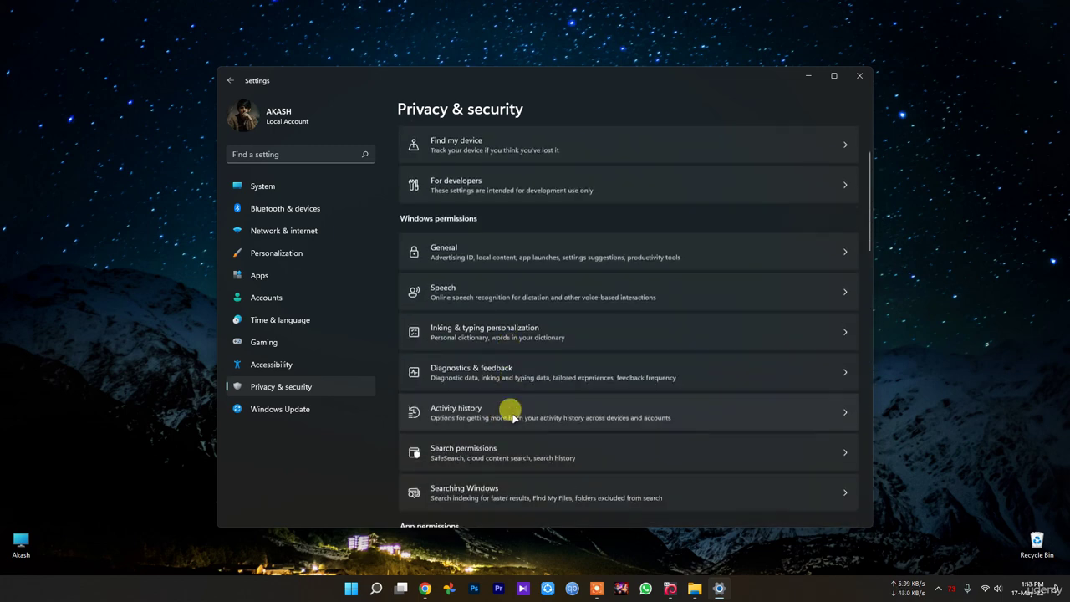
scroll(493, 329, up, 3)
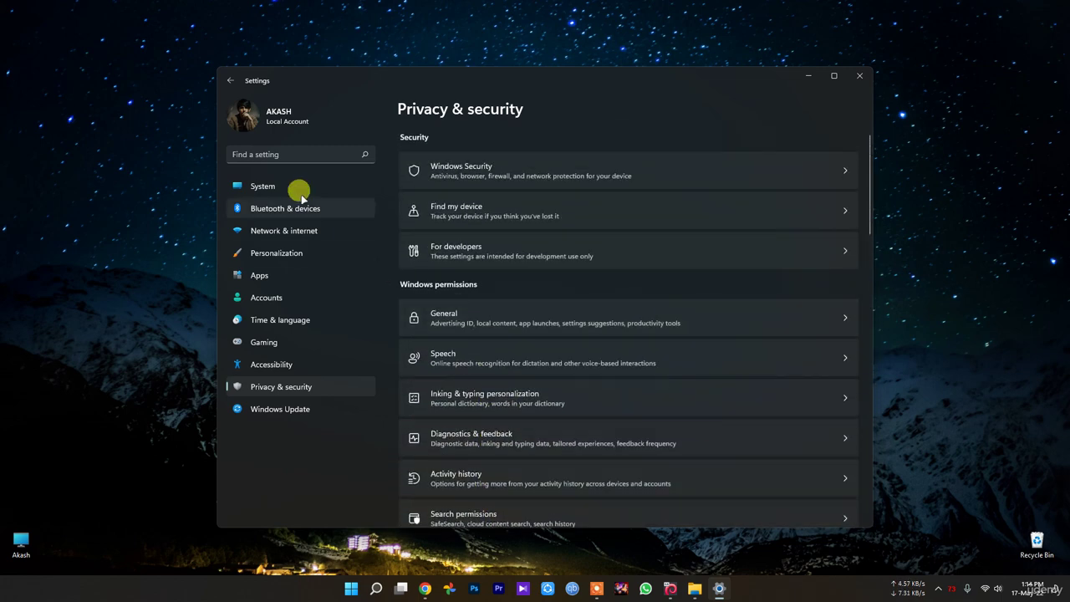
Step: Search Settings for "background app" and clear the search
click(287, 153)
text(ba)
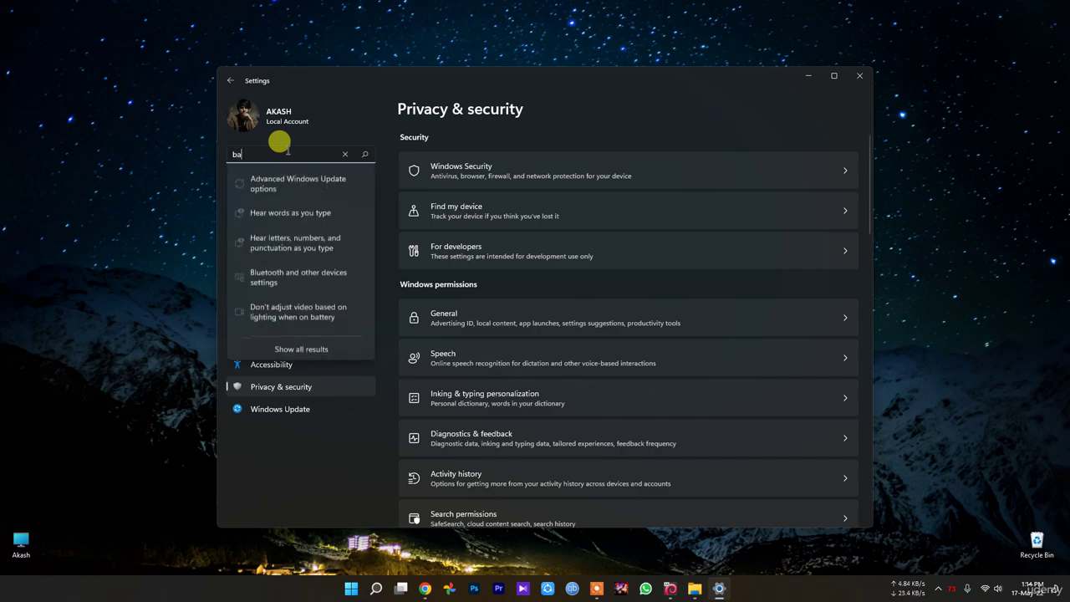
text(ckgr)
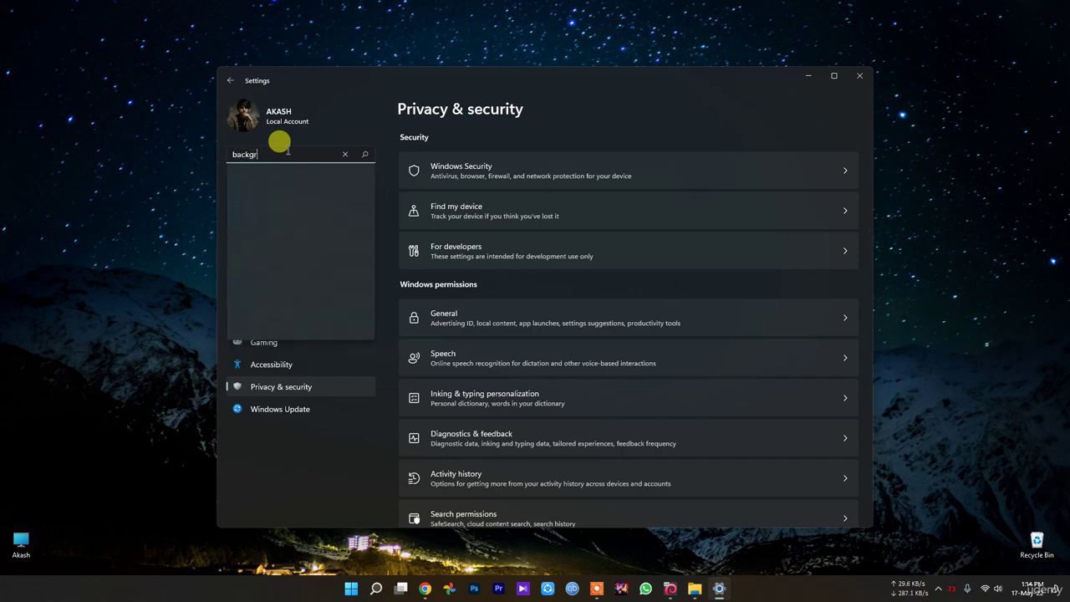
text(oup)
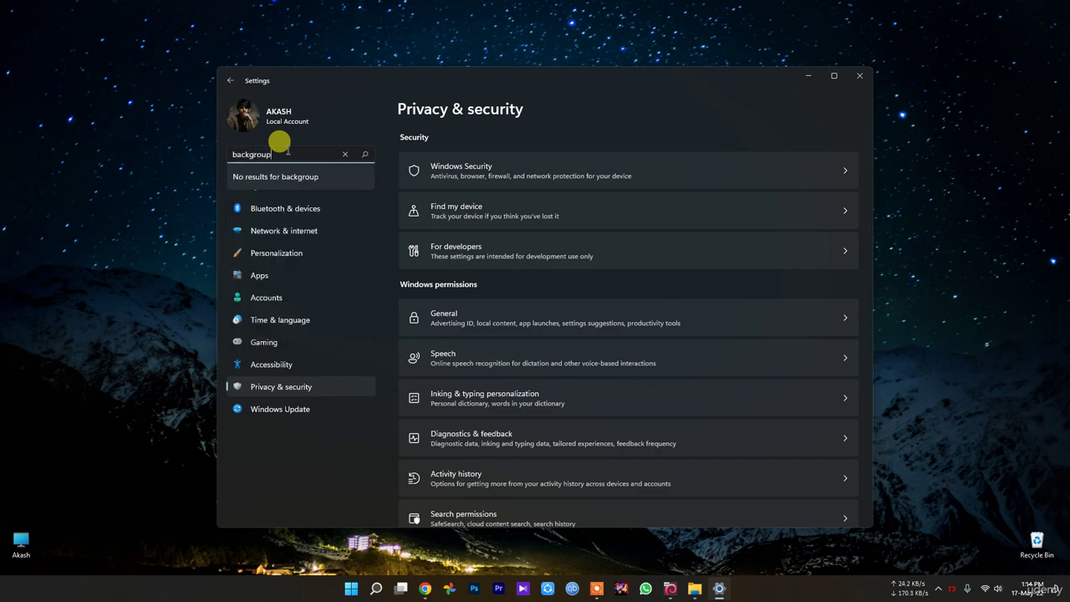
key(BackSpace)
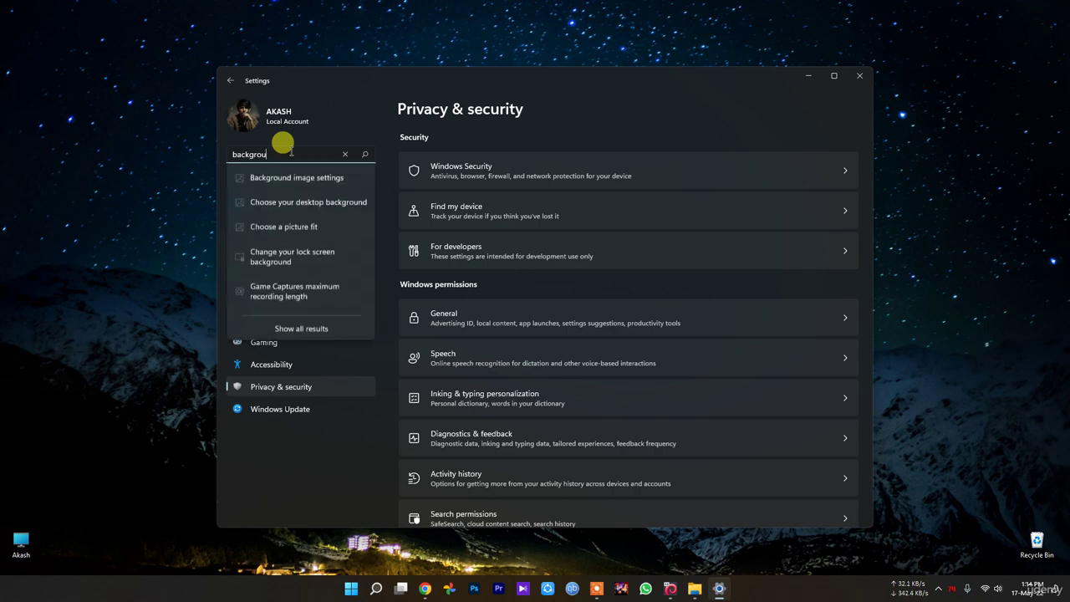
text(d )
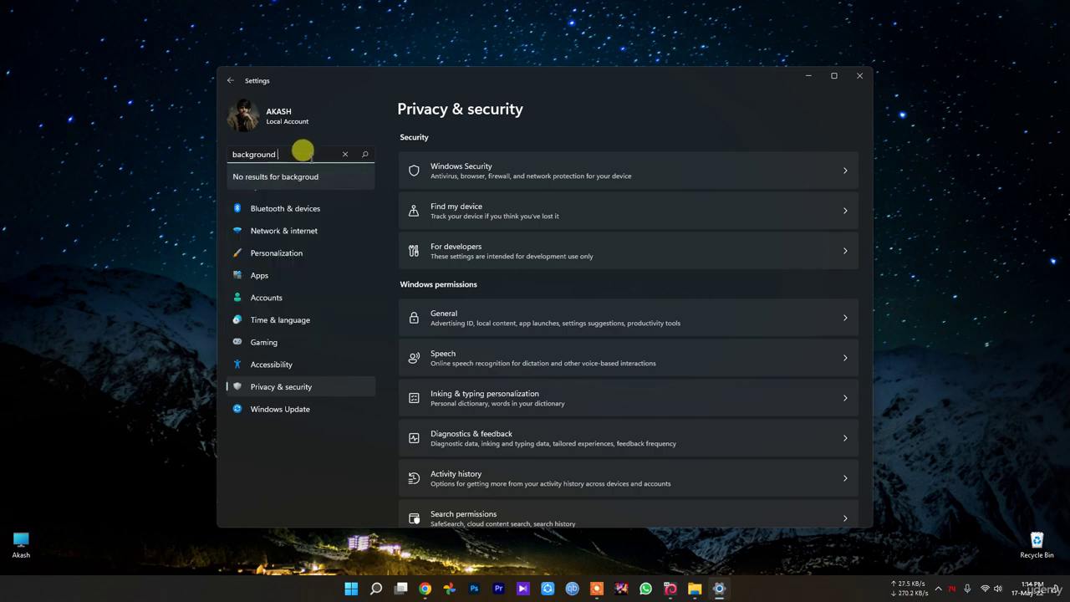
text(app)
key(Return)
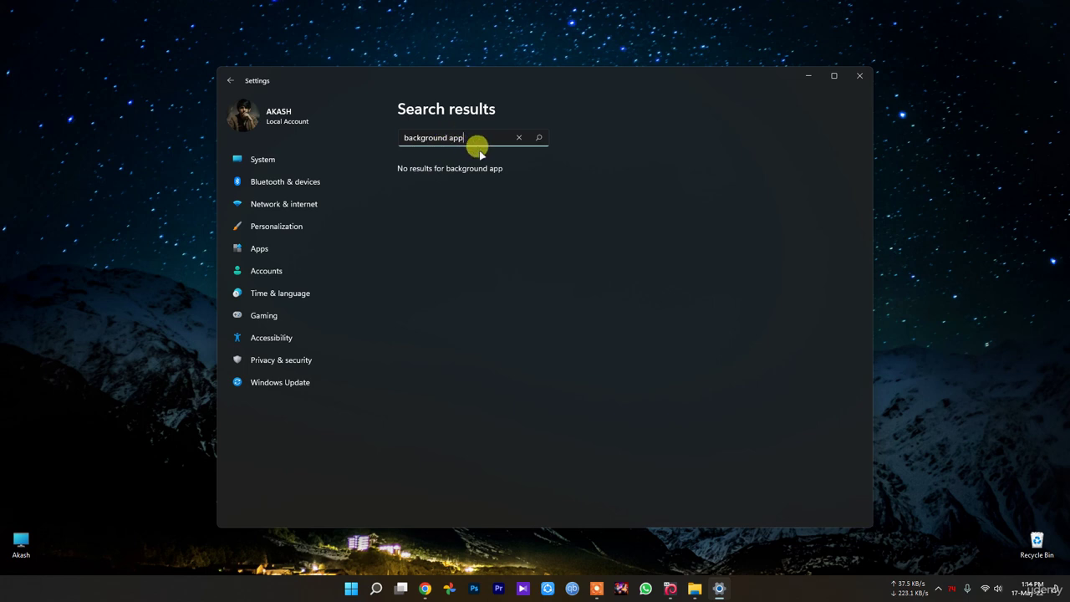
click(518, 137)
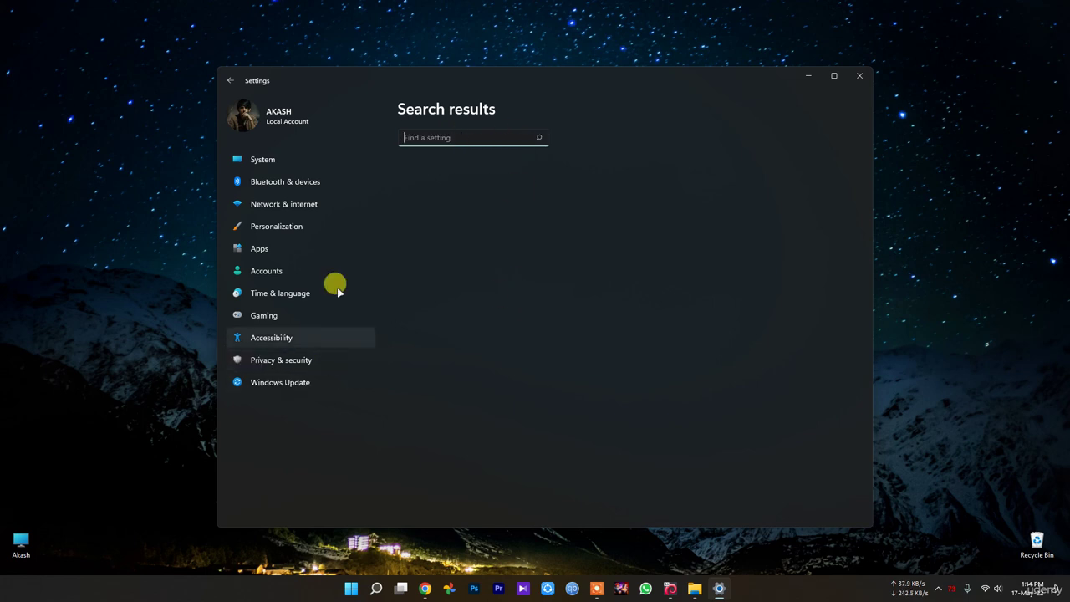
Step: Look for background app options in Privacy & security, Default apps, and Apps & features, ending on the main Apps page
click(298, 360)
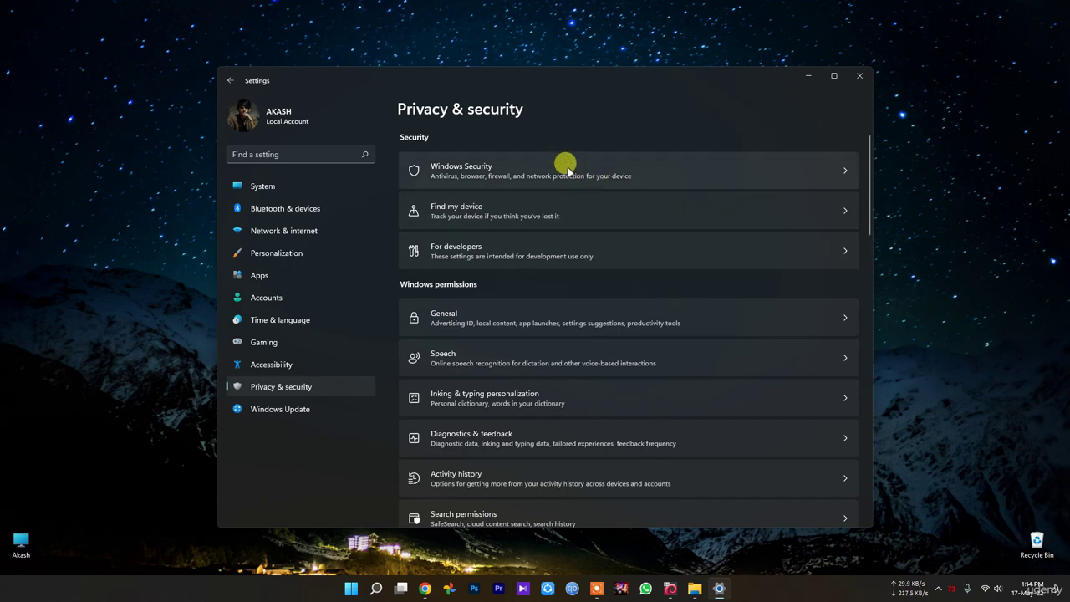
click(289, 280)
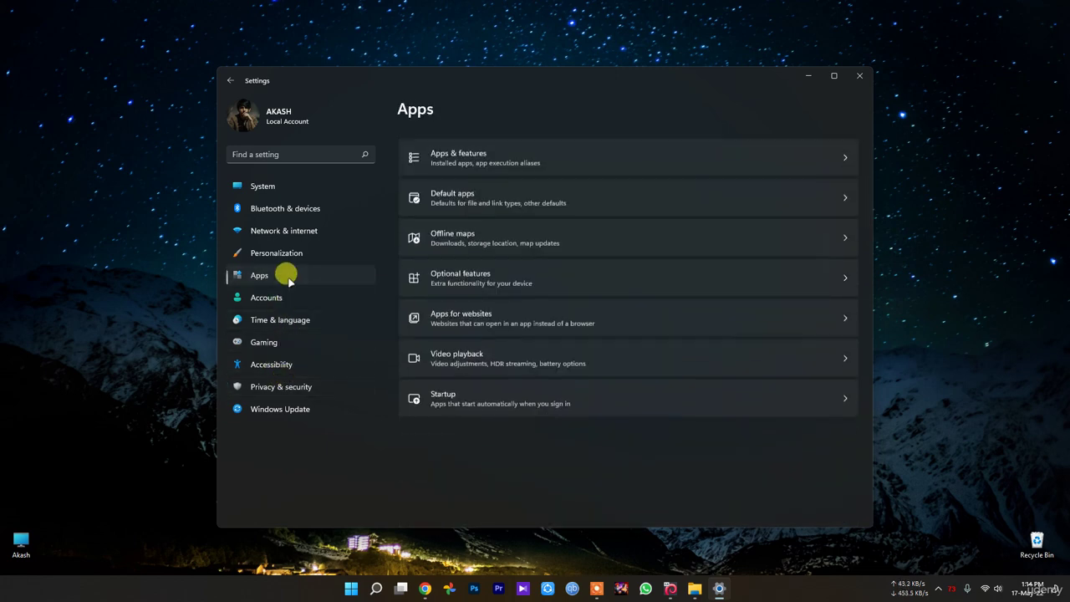
click(593, 192)
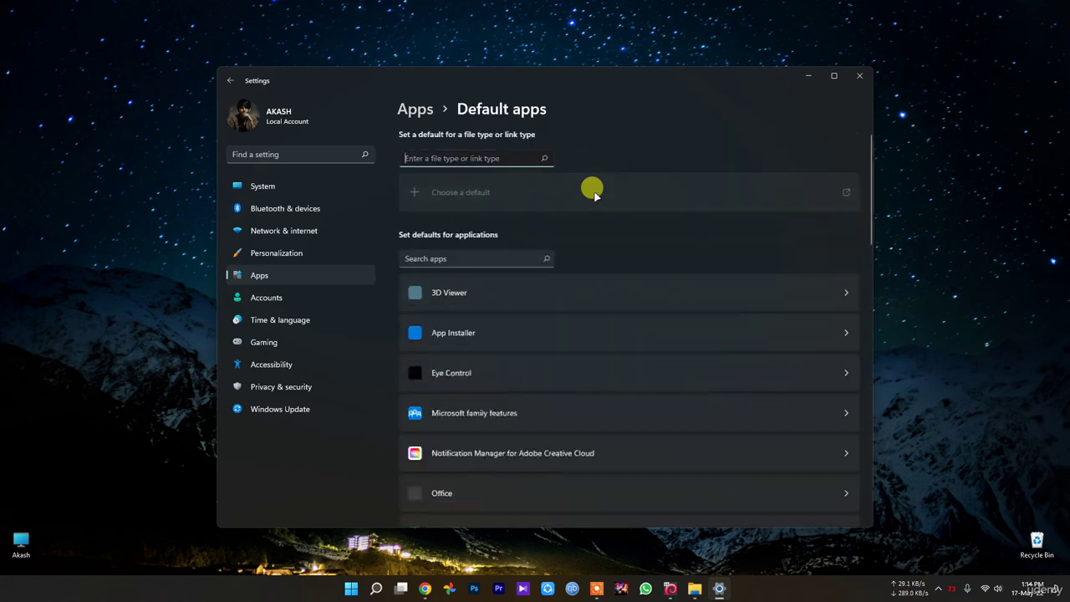
key(alt+Left)
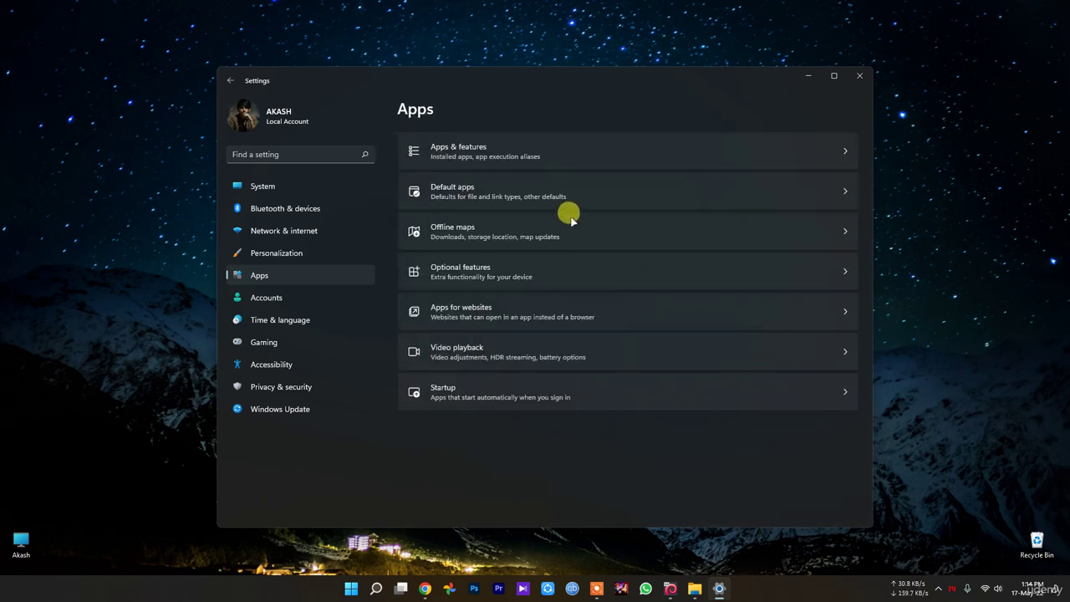
click(509, 148)
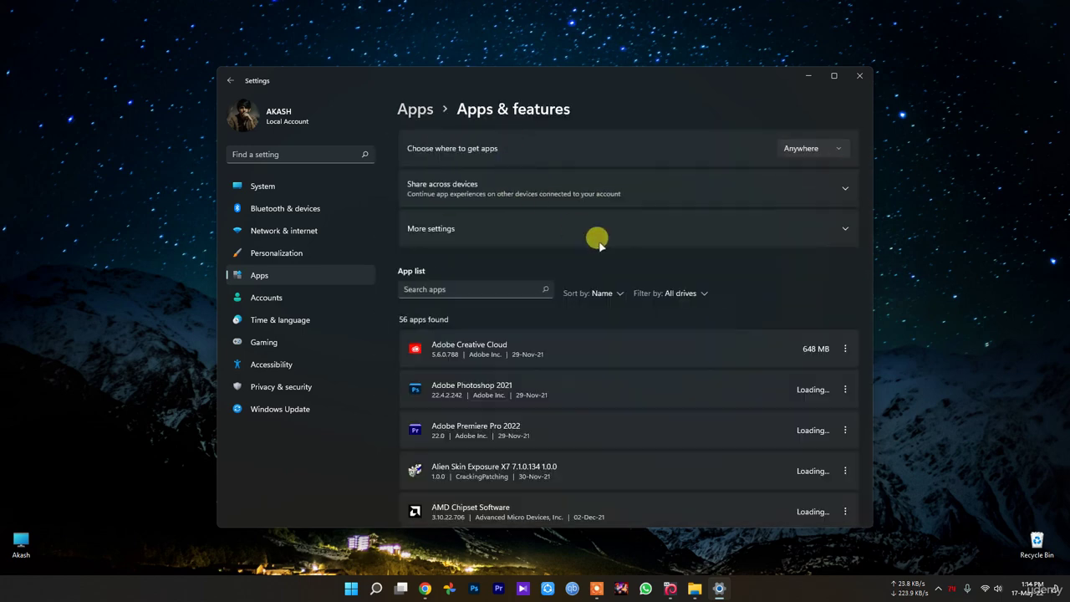
key(alt+Left)
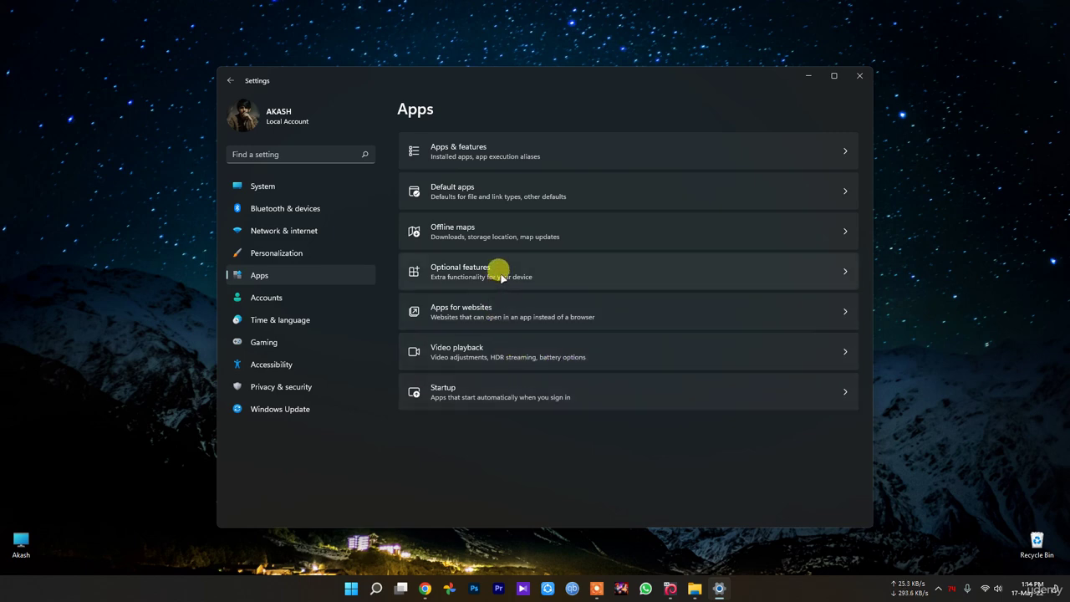
Step: Search Settings for "background" and show all matching results
click(306, 154)
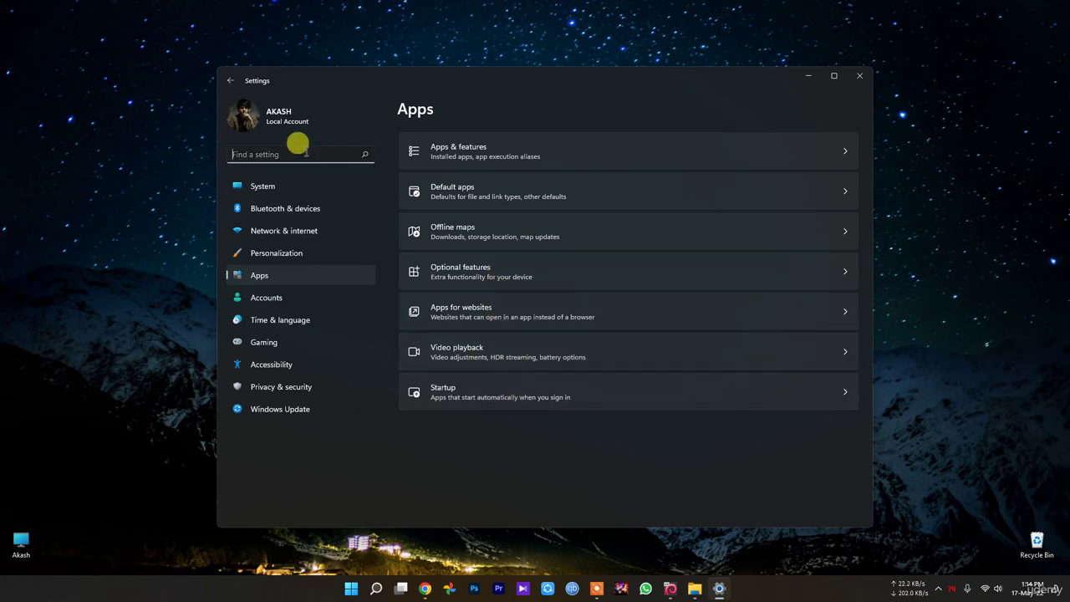
text(ba)
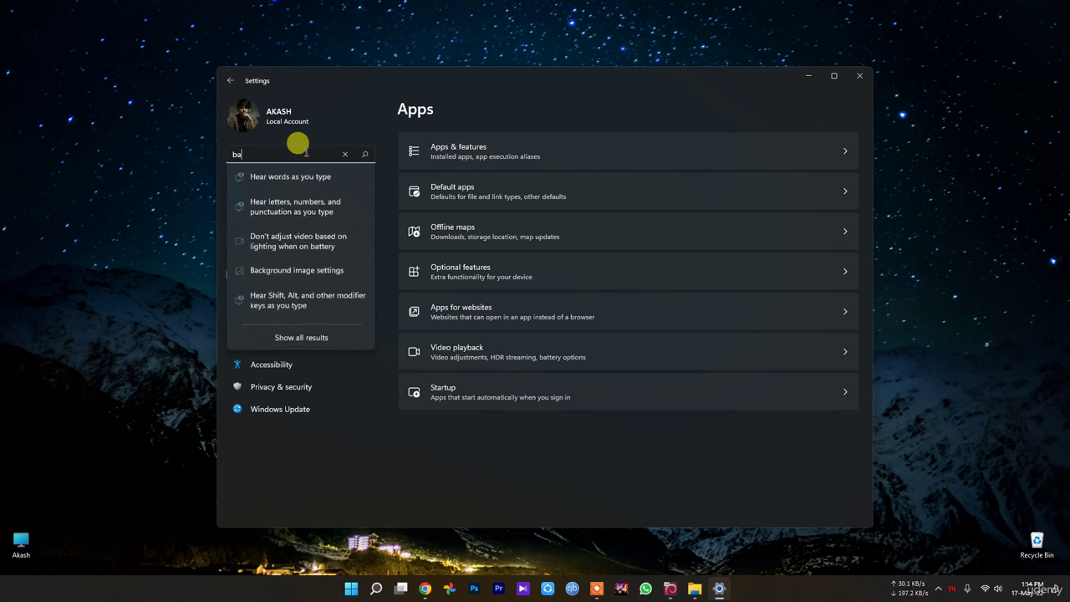
text(ckgrou)
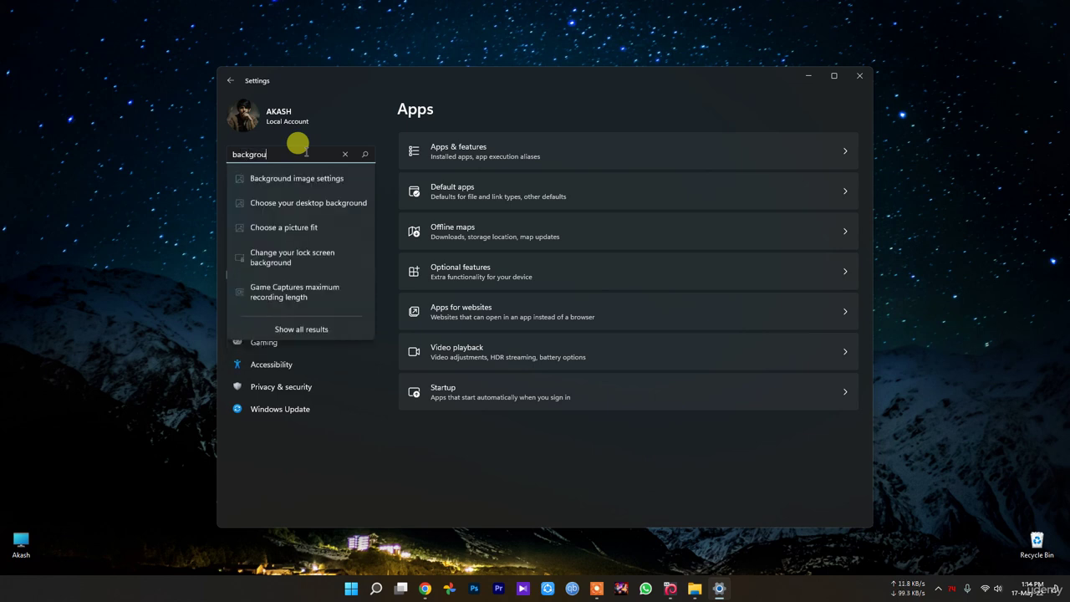
text(nd)
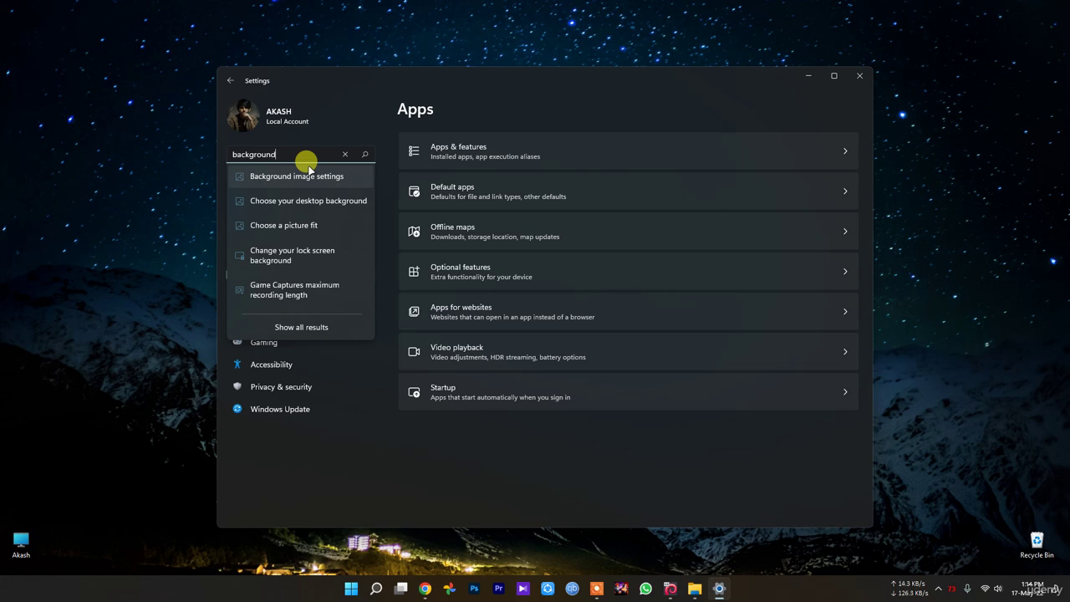
click(316, 327)
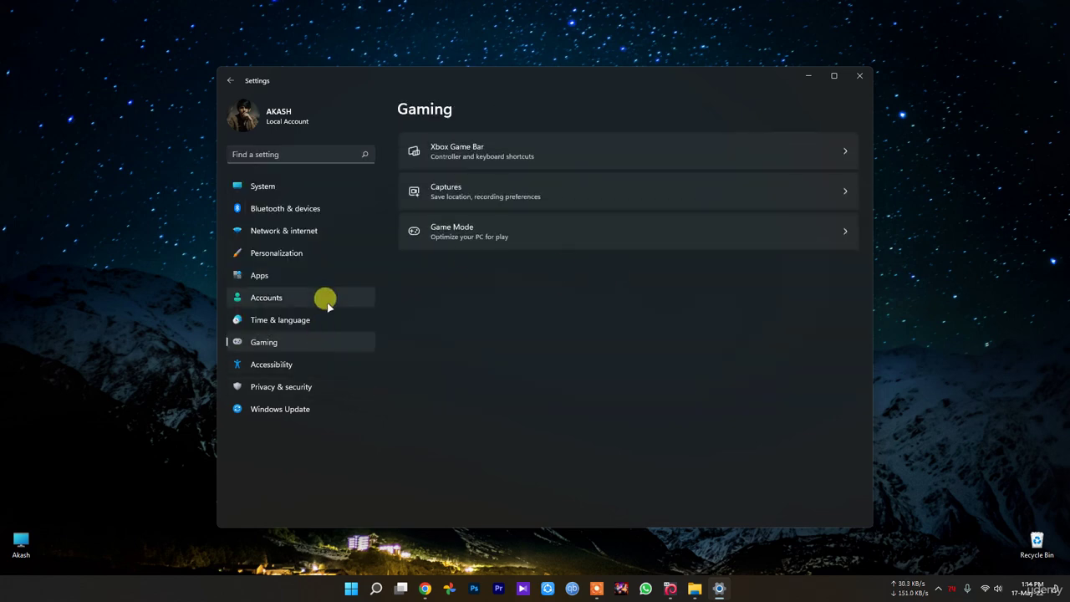
Step: Review the Startup and Apps for websites pages in the Apps settings, and return to the main Apps page
click(279, 279)
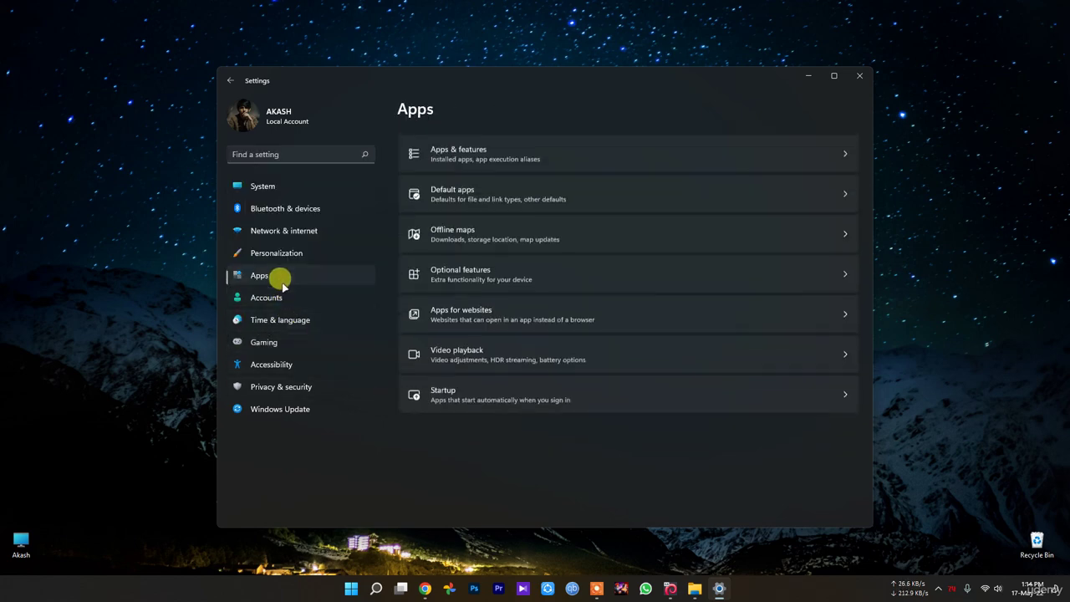
click(554, 393)
scroll(560, 402, down, 3)
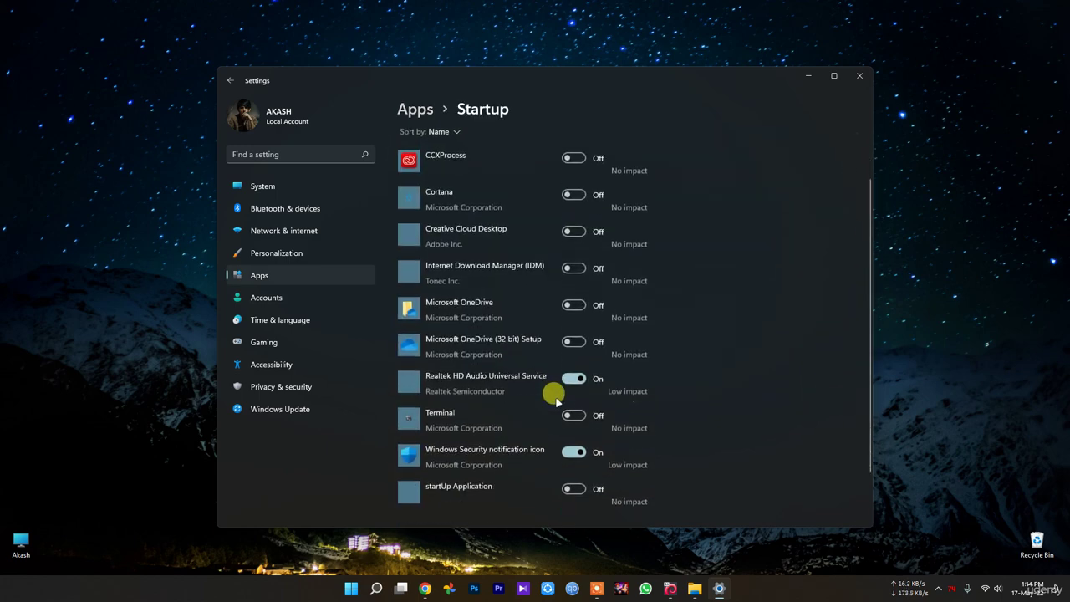
scroll(559, 402, up, 3)
key(alt+Left)
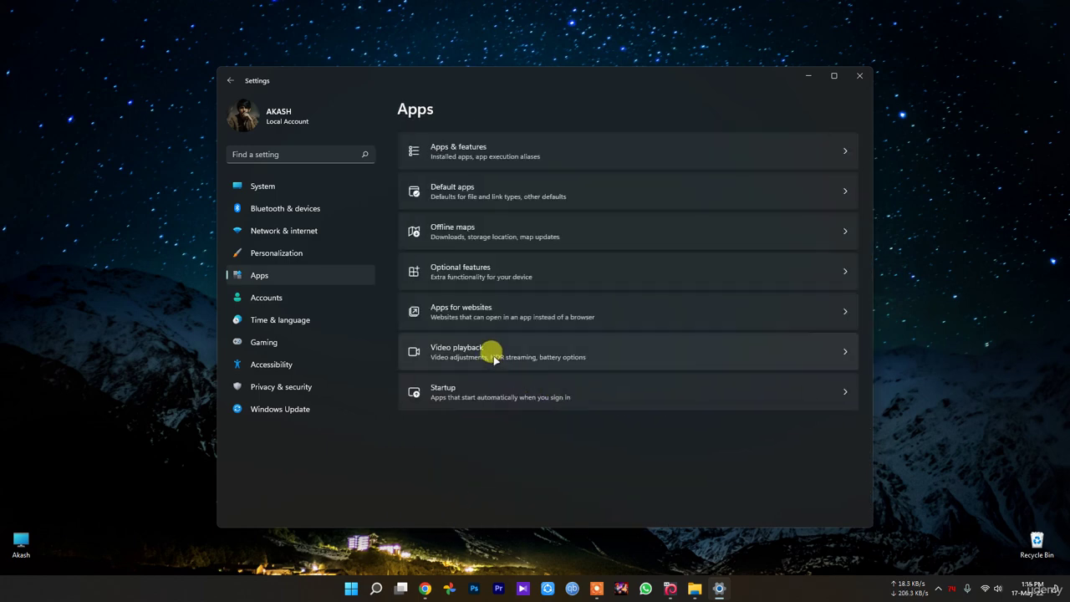
click(489, 306)
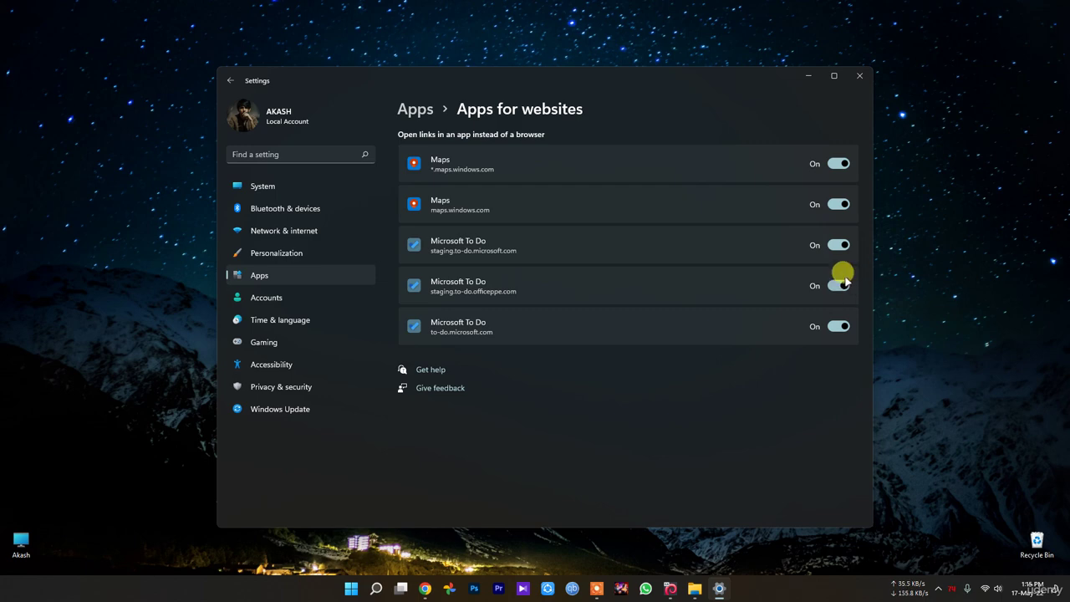
key(alt+Left)
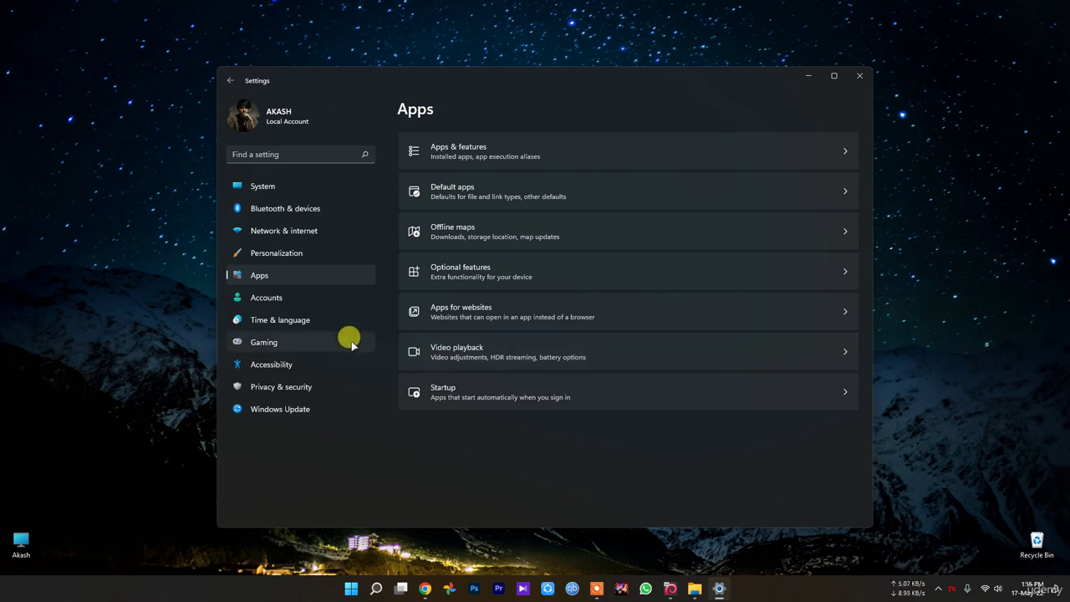
Step: Check the sort options in Apps & features and look through the list of installed apps
click(490, 146)
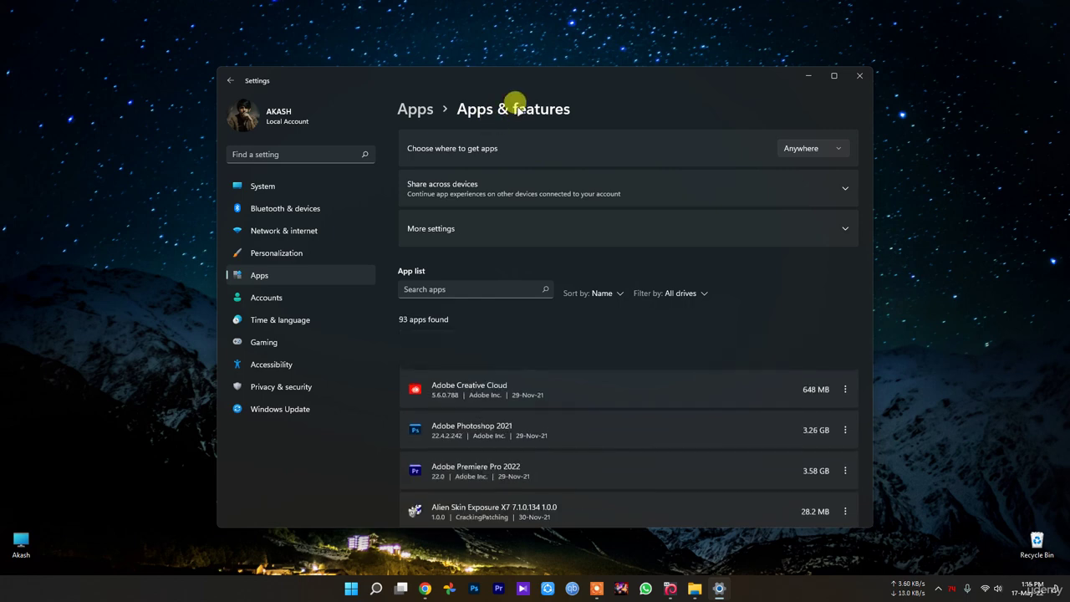
click(621, 292)
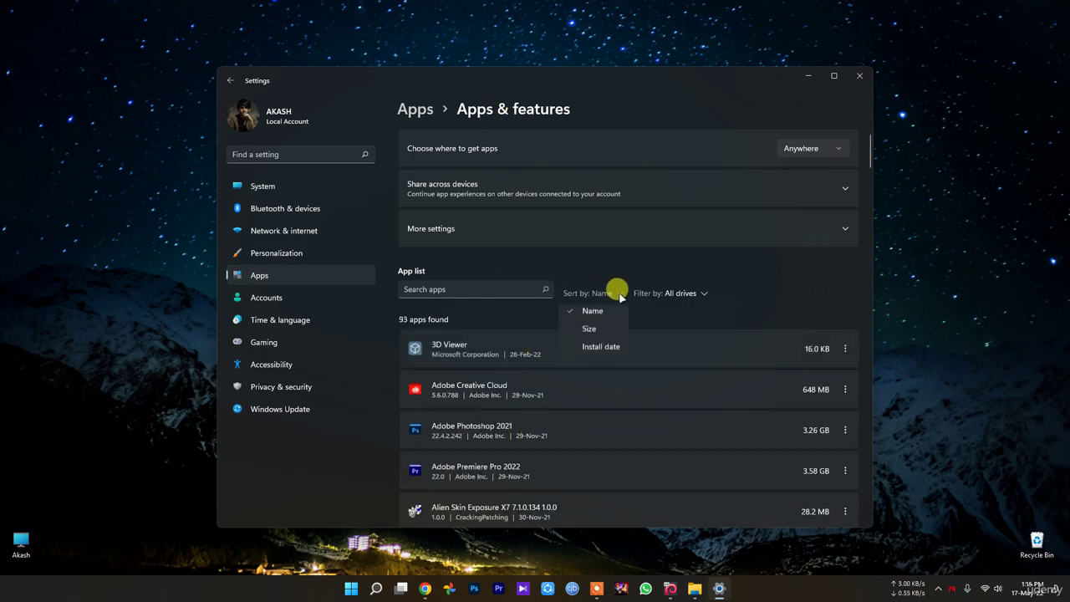
click(622, 291)
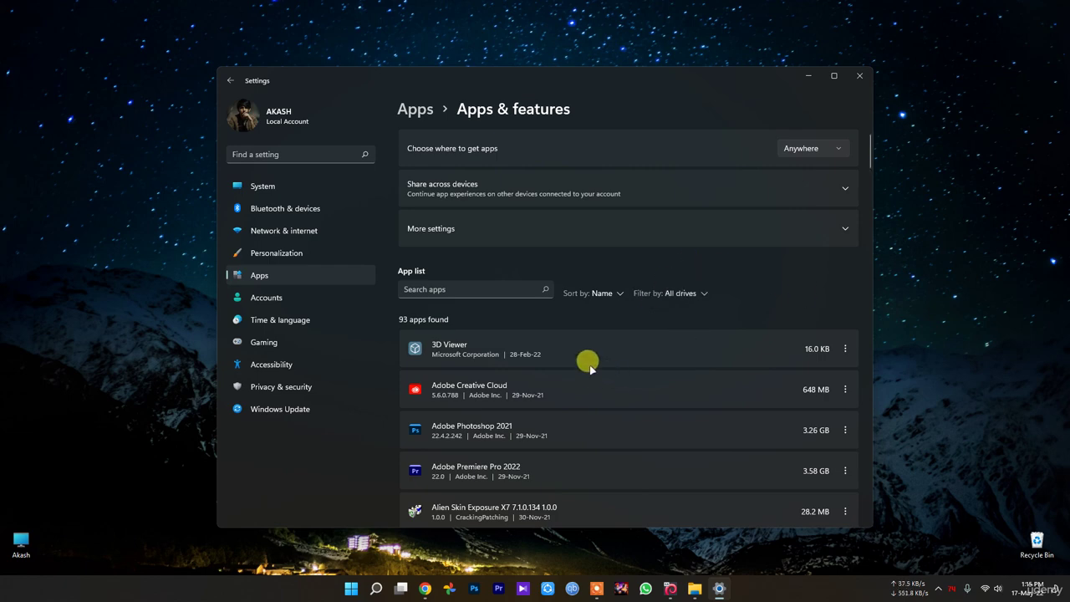
scroll(587, 376, down, 5)
scroll(590, 400, down, 12)
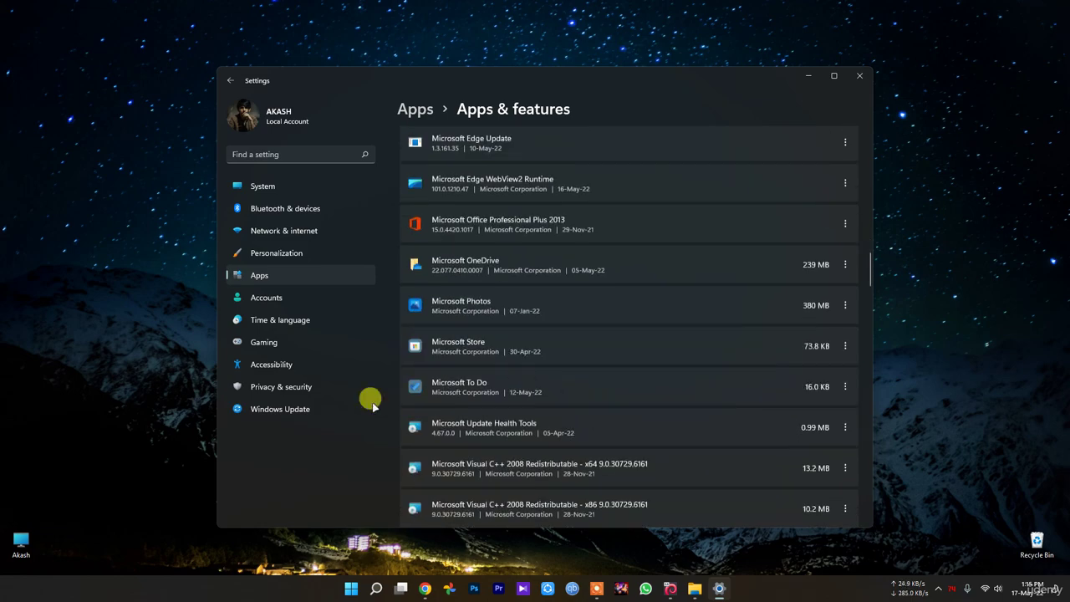
scroll(501, 418, down, 8)
scroll(490, 462, up, 12)
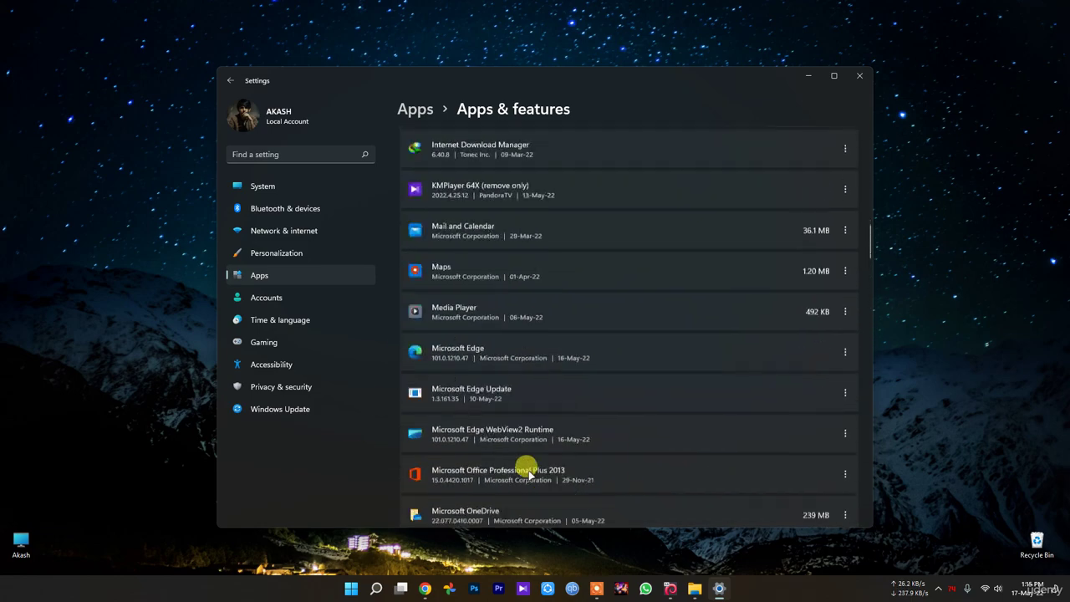
scroll(530, 471, down, 8)
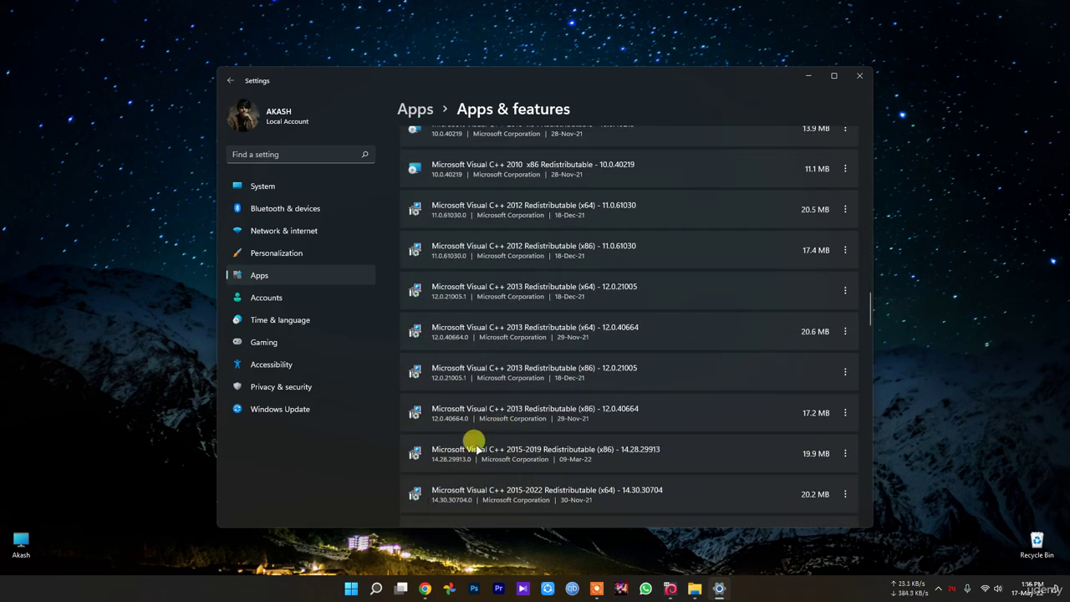
Step: Look through the rest of the installed apps list down to its end, and close Settings
scroll(473, 443, down, 15)
scroll(444, 508, down, 10)
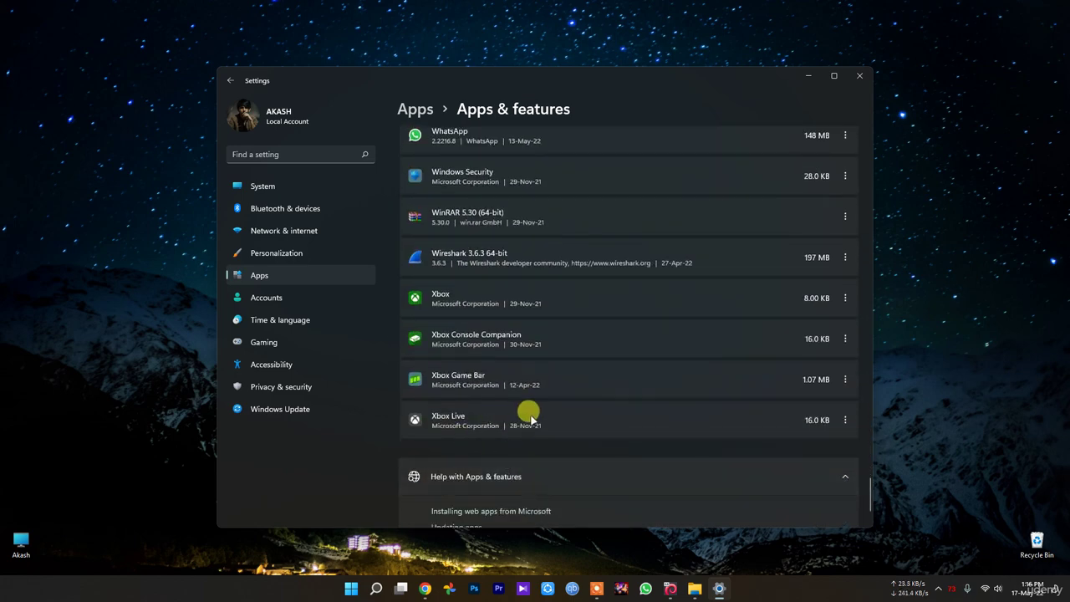
click(860, 75)
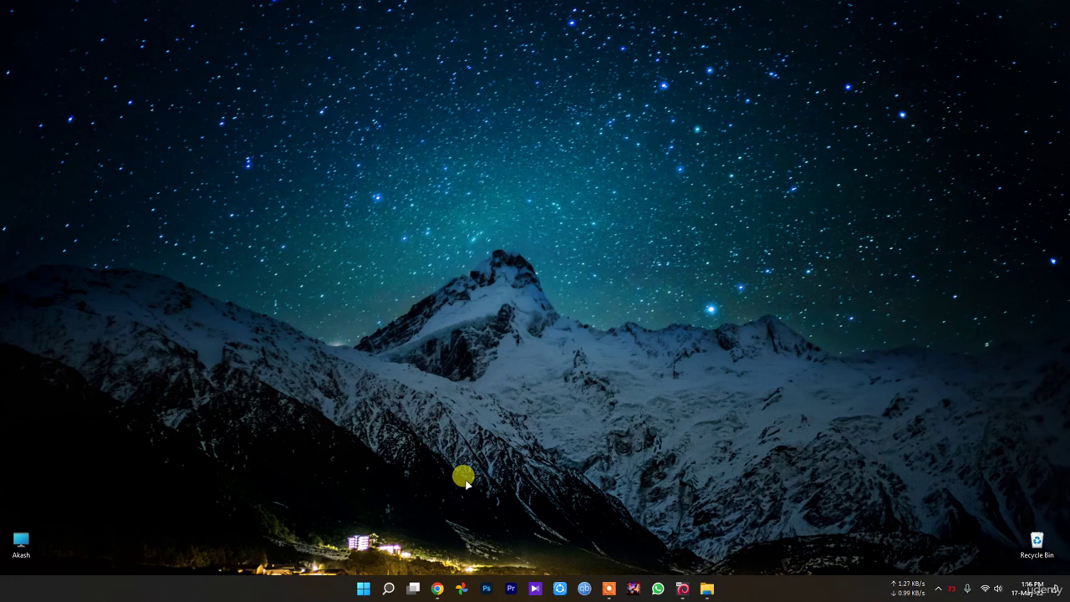
Step: Look through both pages of pinned apps in the Start menu, and close it
click(366, 588)
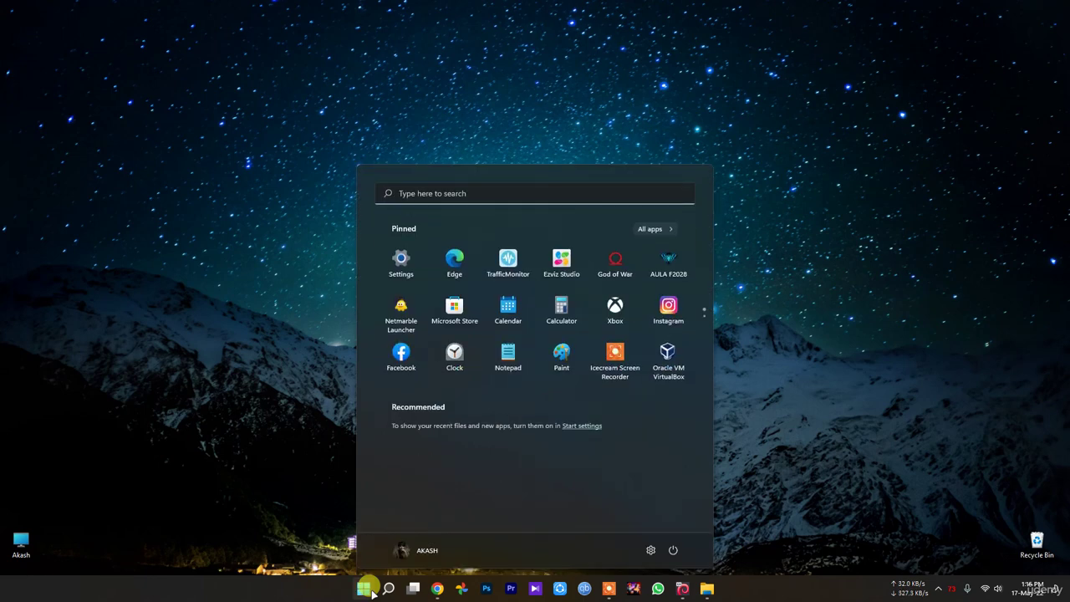
click(900, 414)
mouse_move(381, 577)
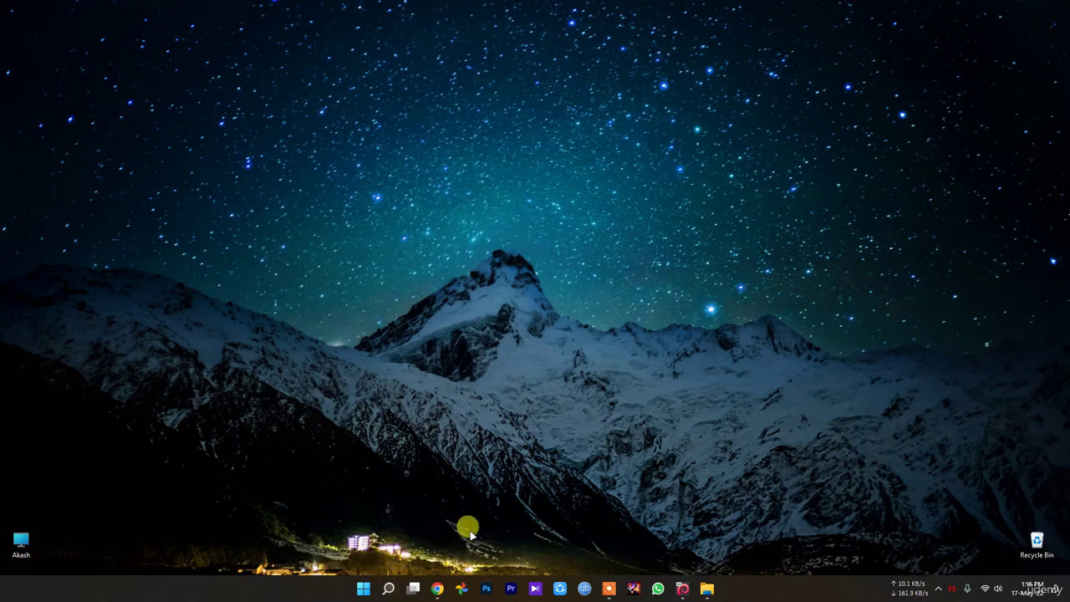
click(361, 589)
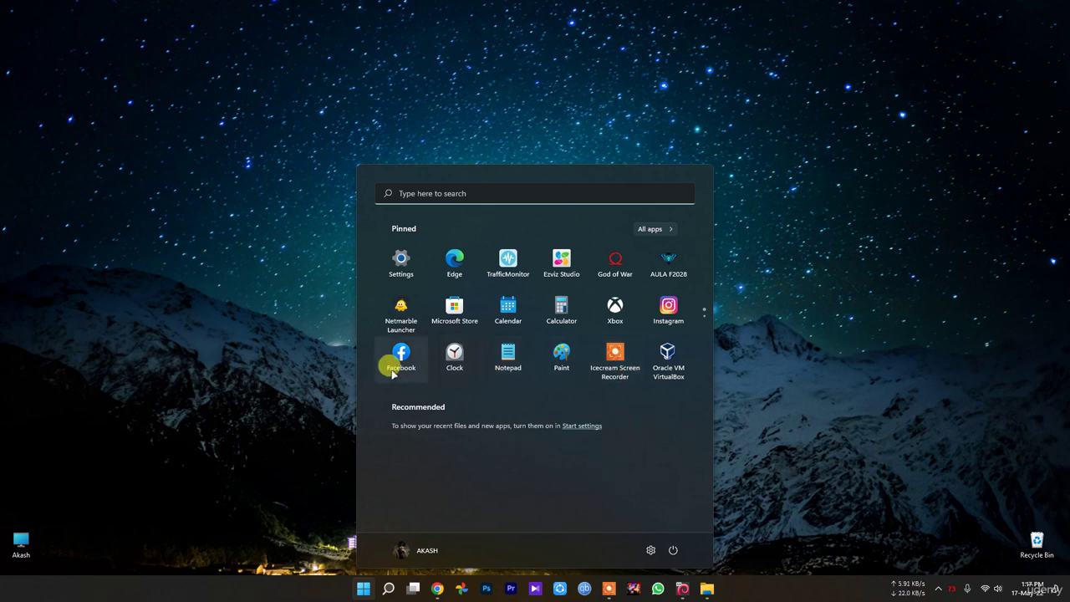
scroll(423, 360, down, 1)
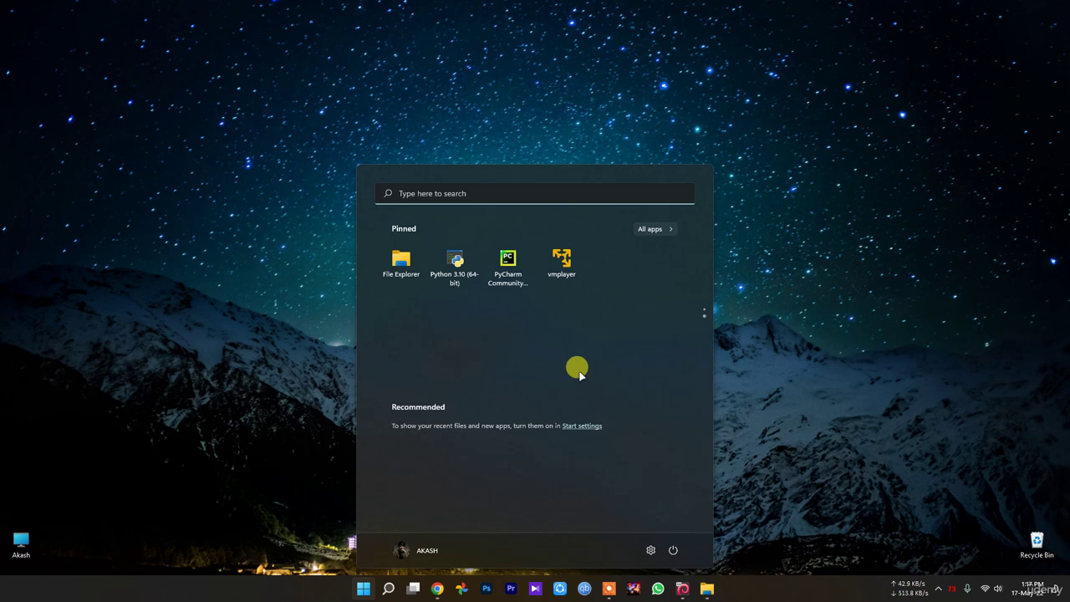
click(256, 317)
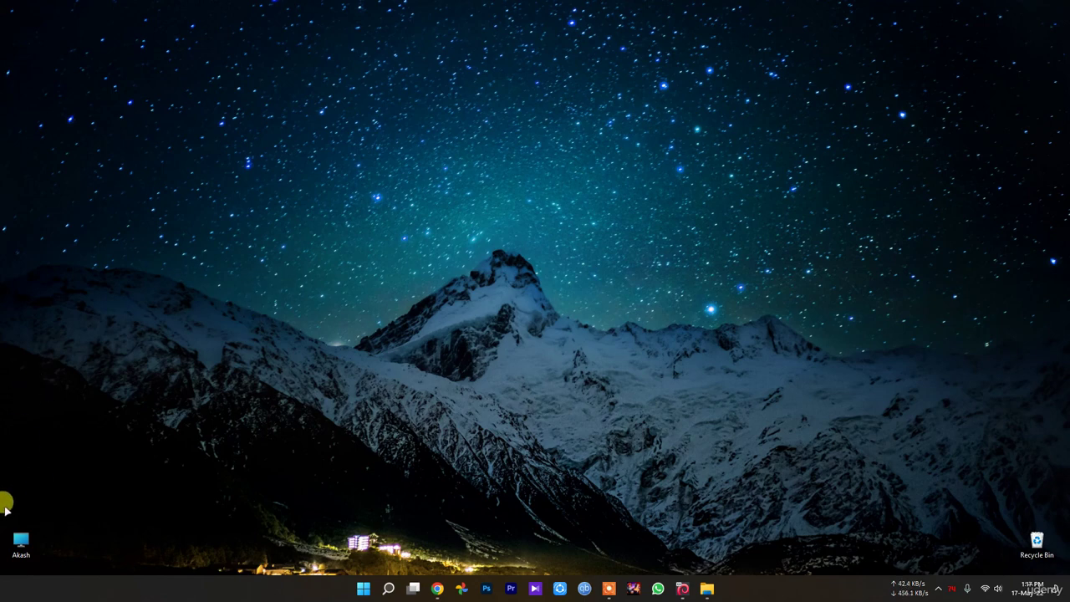
Step: Open the computer's drive overview and show the properties of the Windows 11 (C:) drive in the middle of the screen
double_click(18, 543)
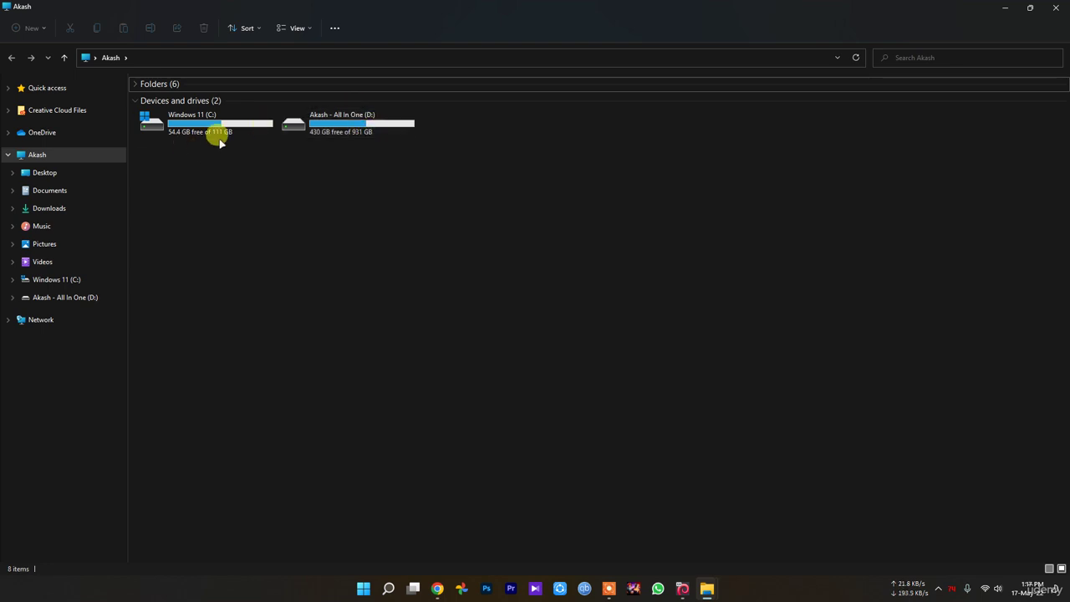
mouse_move(216, 117)
click(159, 123)
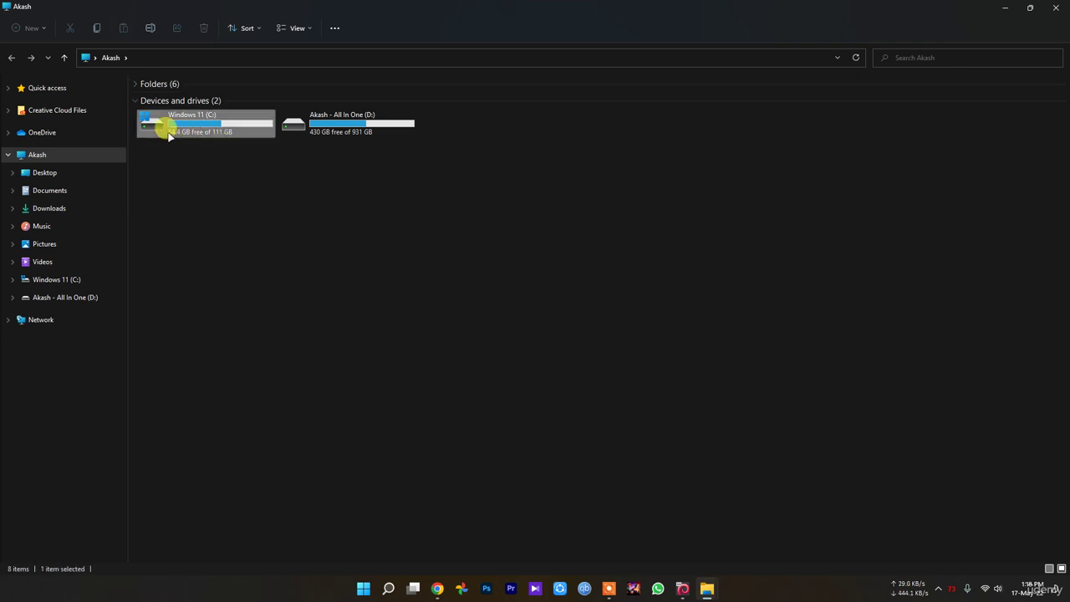
right_click(157, 123)
click(235, 277)
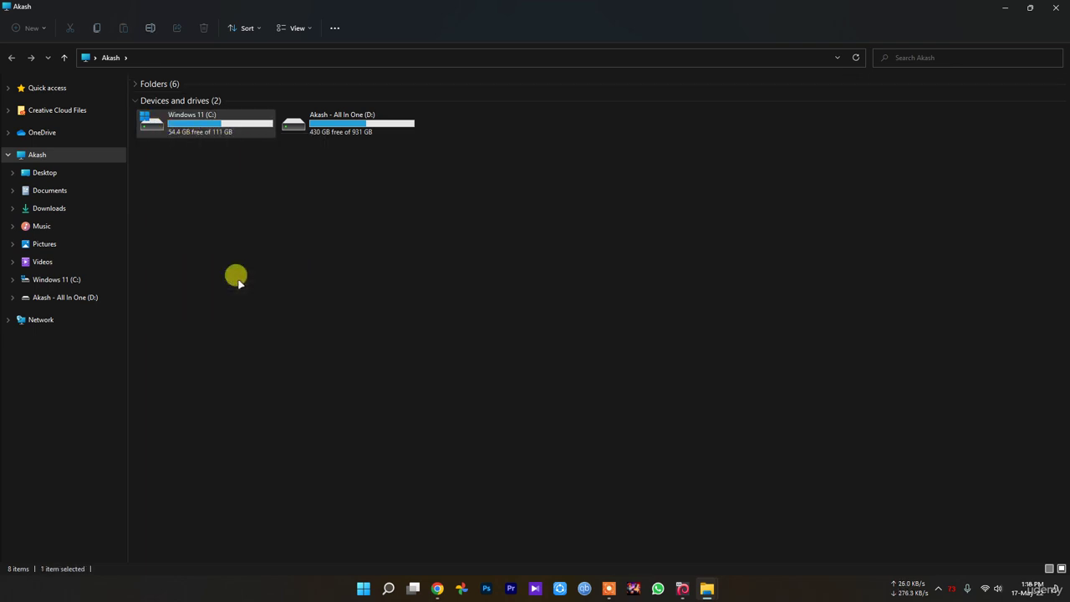
drag(249, 143, 596, 180)
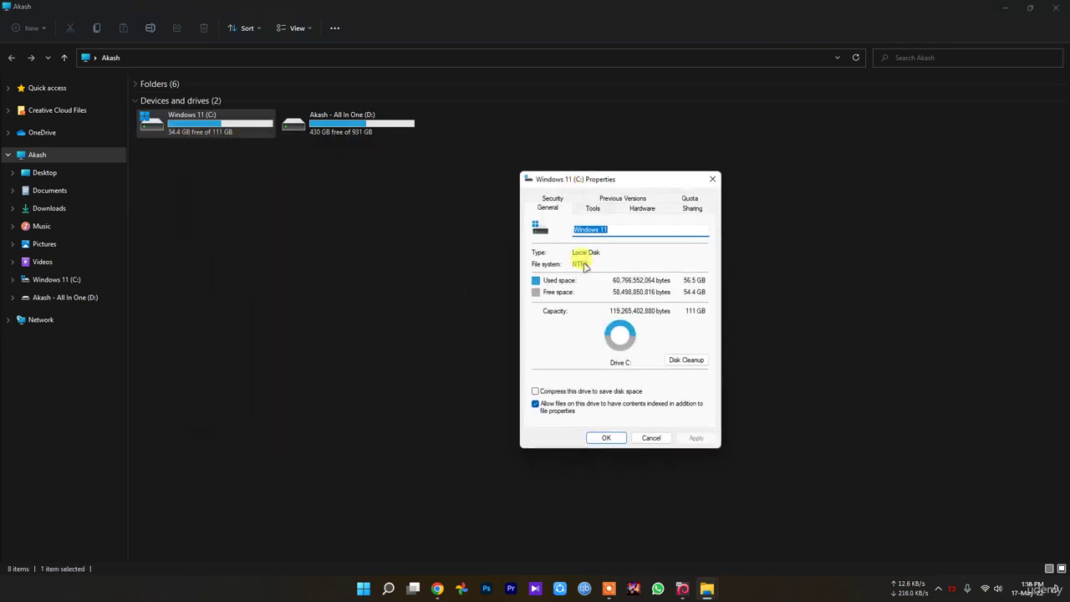
Step: Start Disk Cleanup for the C: drive and look through the file categories it offers to delete
click(687, 361)
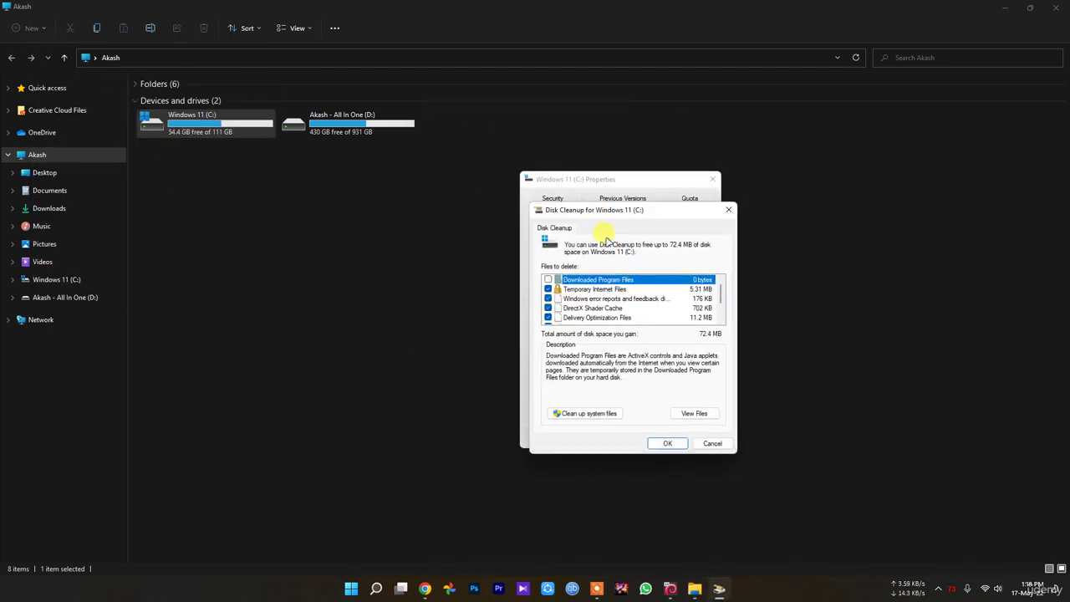
scroll(648, 303, down, 2)
scroll(649, 308, up, 2)
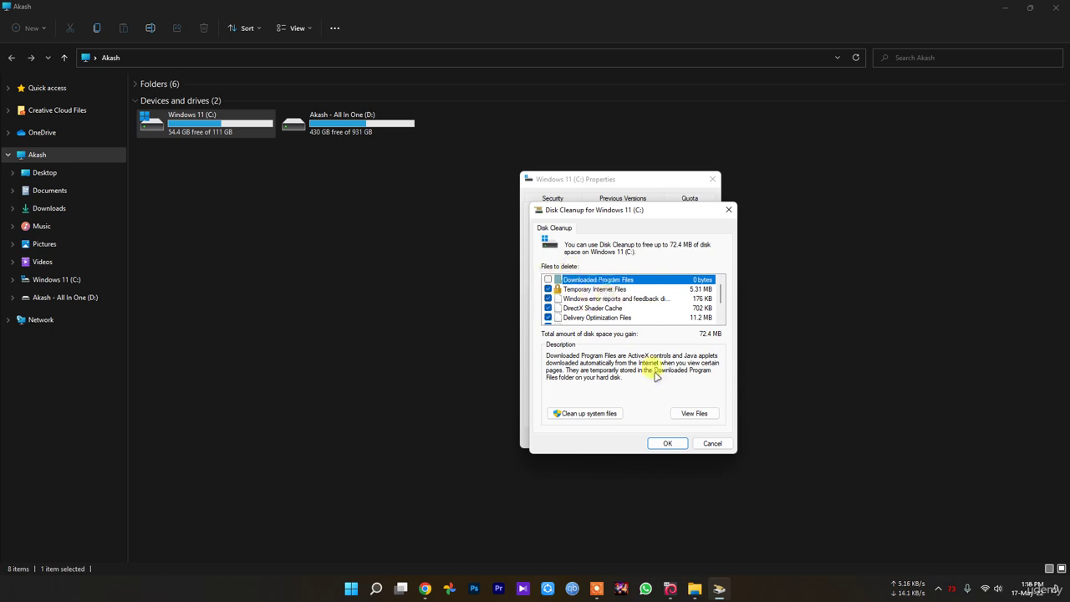
Step: Scan the C: drive's system files with Disk Cleanup, review the deletable categories, and cancel back to the desktop without cleaning
click(588, 414)
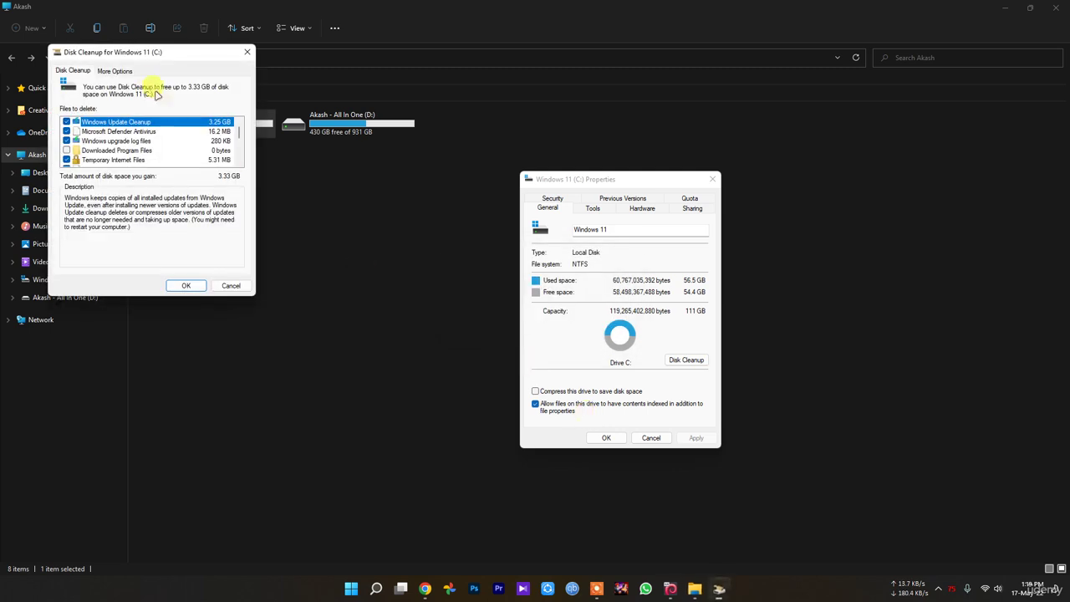
drag(126, 55, 596, 197)
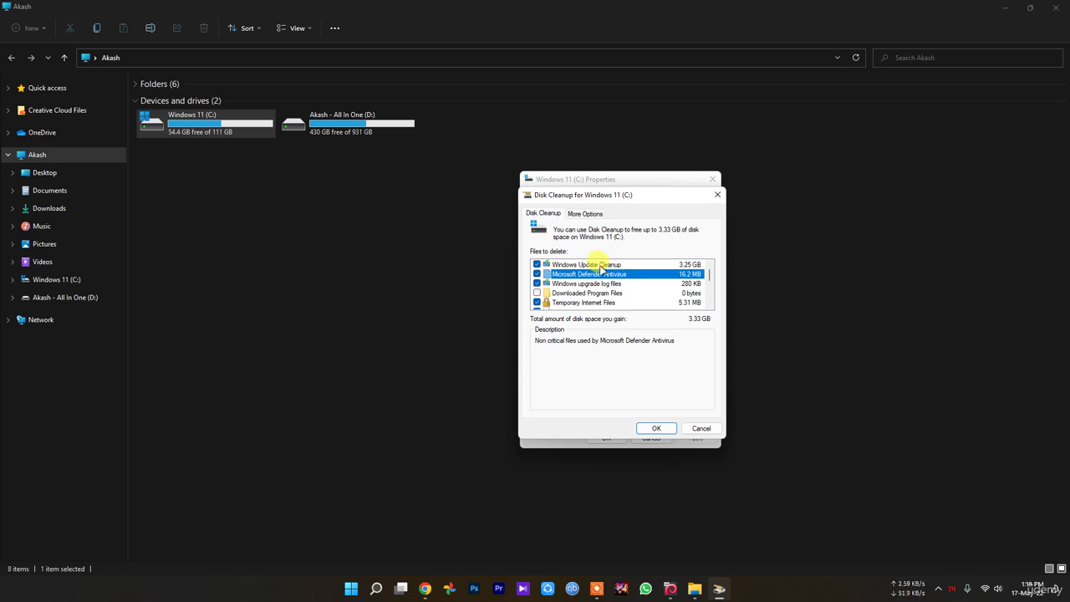
click(597, 264)
click(607, 274)
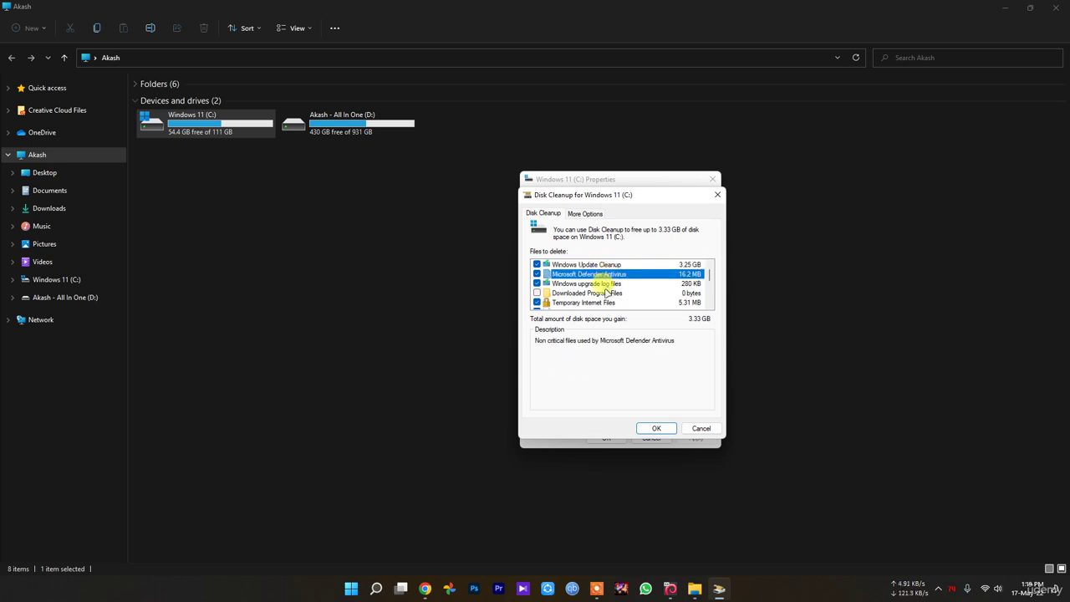
scroll(600, 292, down, 3)
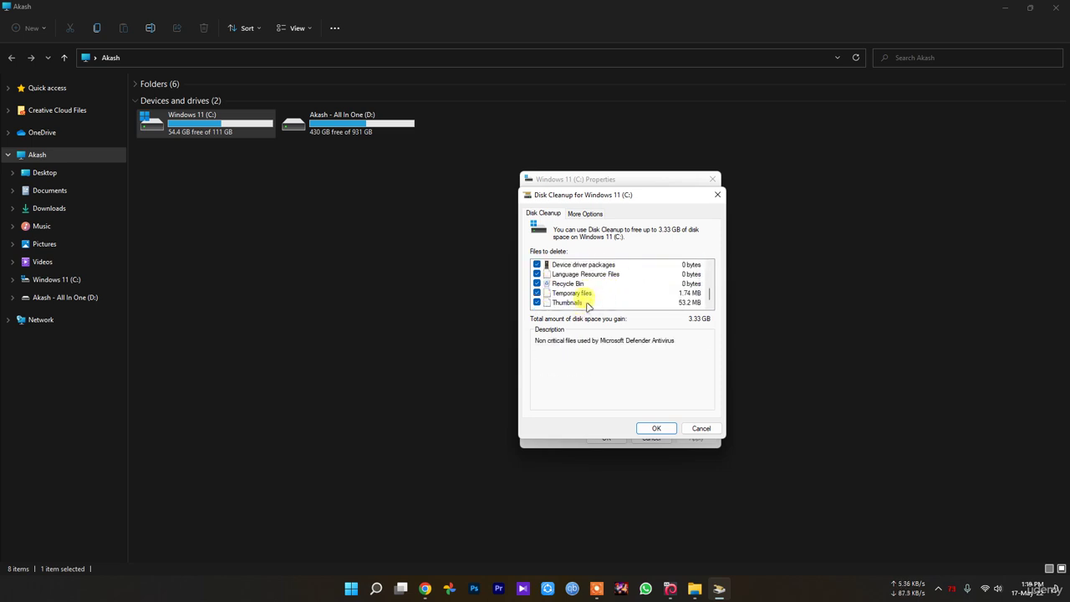
scroll(586, 306, up, 2)
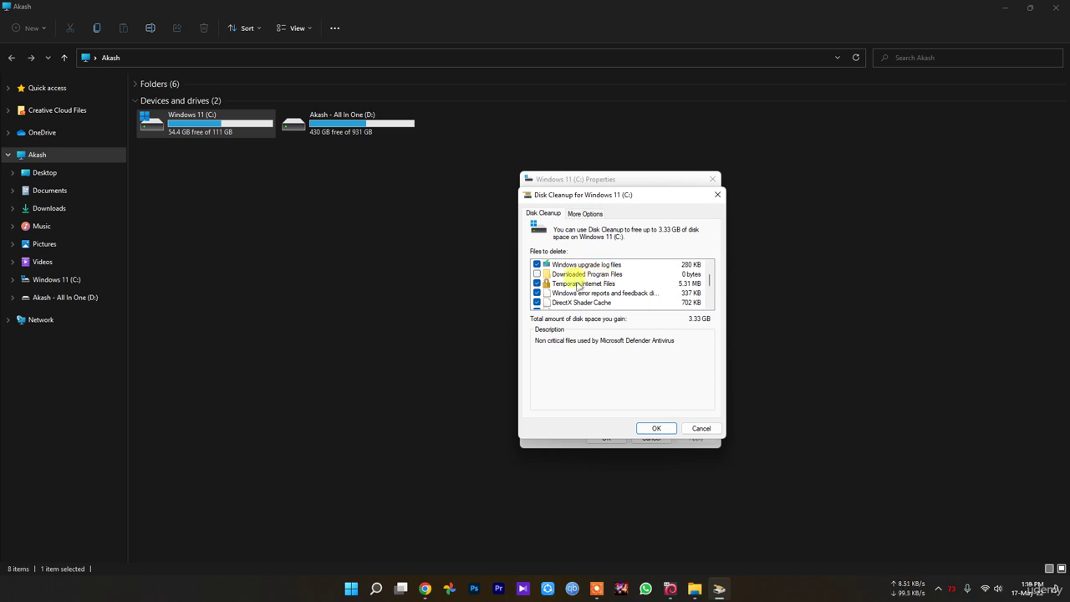
scroll(552, 288, up, 1)
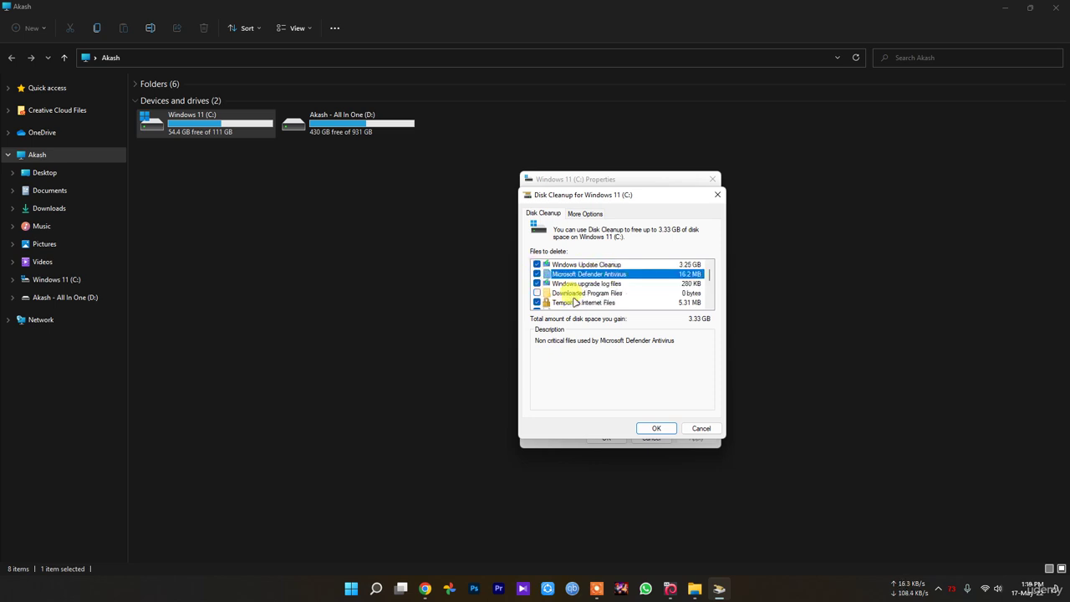
click(702, 429)
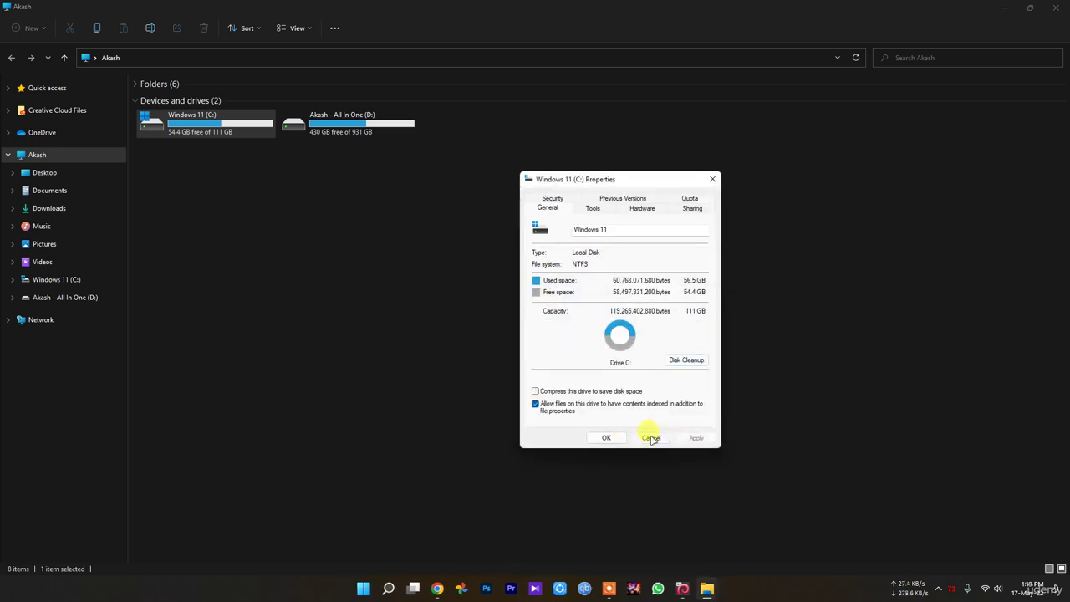
click(651, 439)
click(204, 239)
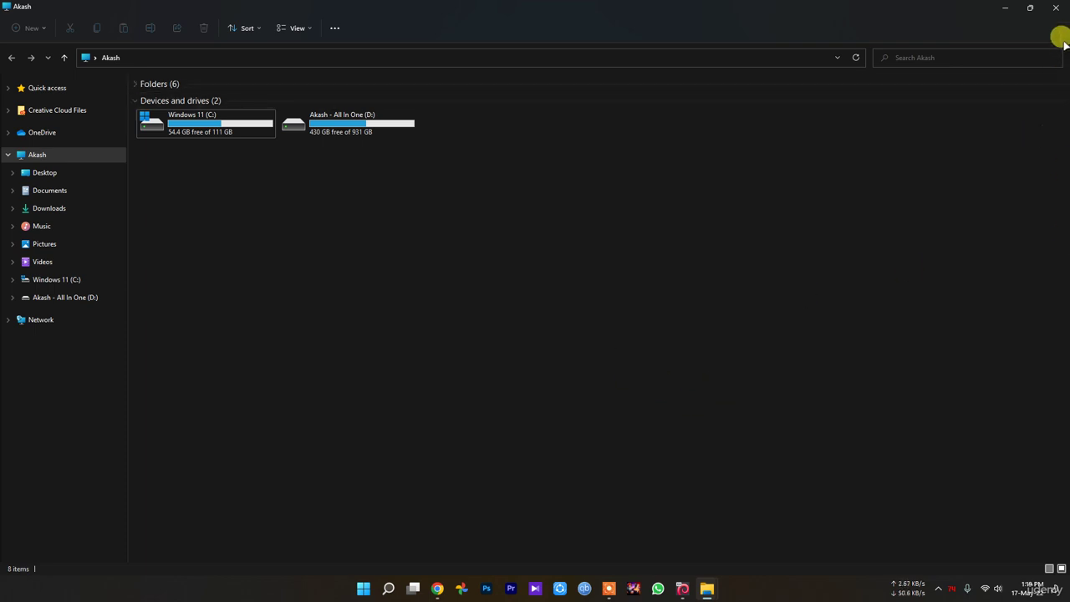
key(super+d)
Step: Search Windows for "defre" and open Defragment and Optimize Drives
click(363, 588)
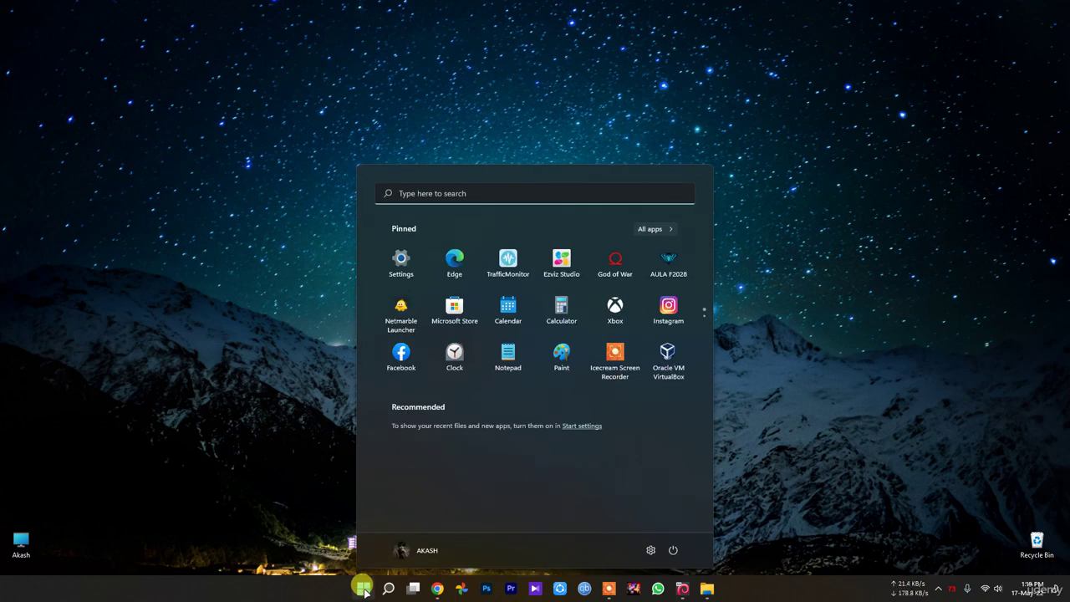
text(defre)
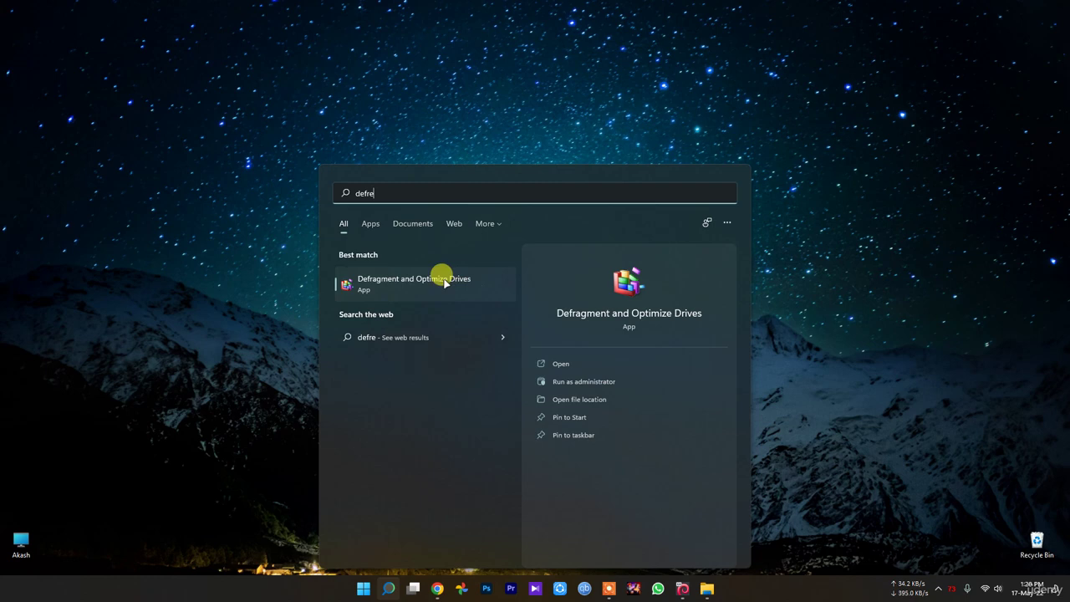
click(435, 280)
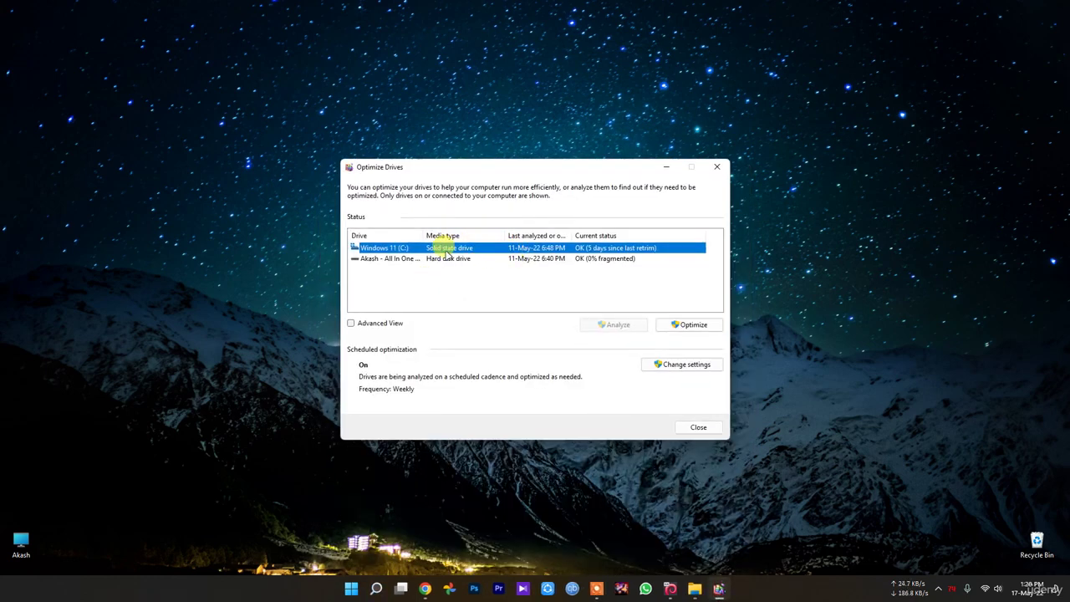
Step: Compare the media type and status of the C: and D: drives, widening the Drive column, and close Optimize Drives
click(439, 259)
click(443, 246)
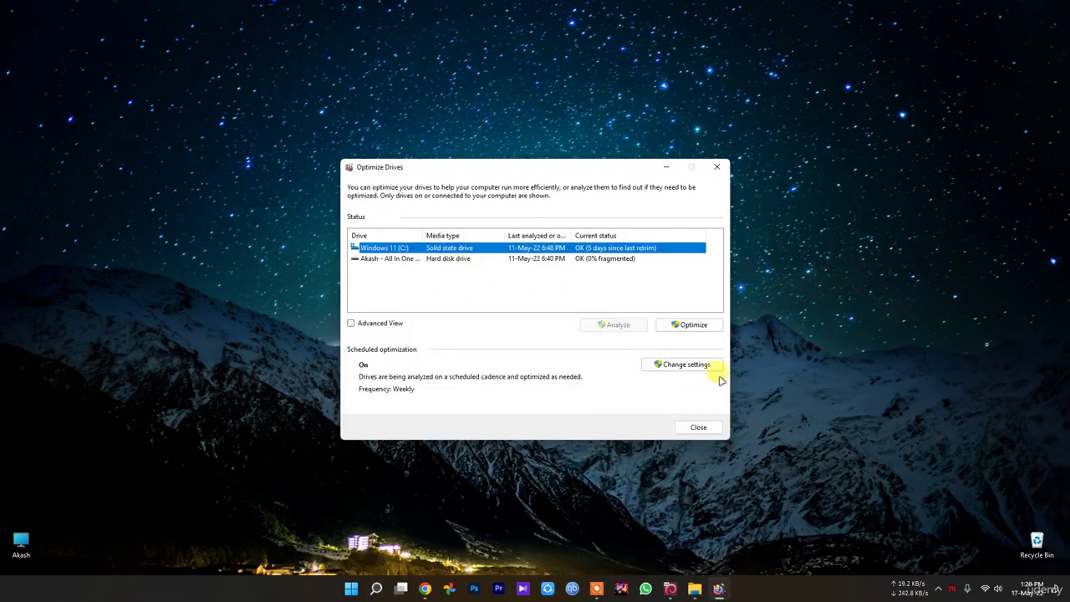
click(495, 258)
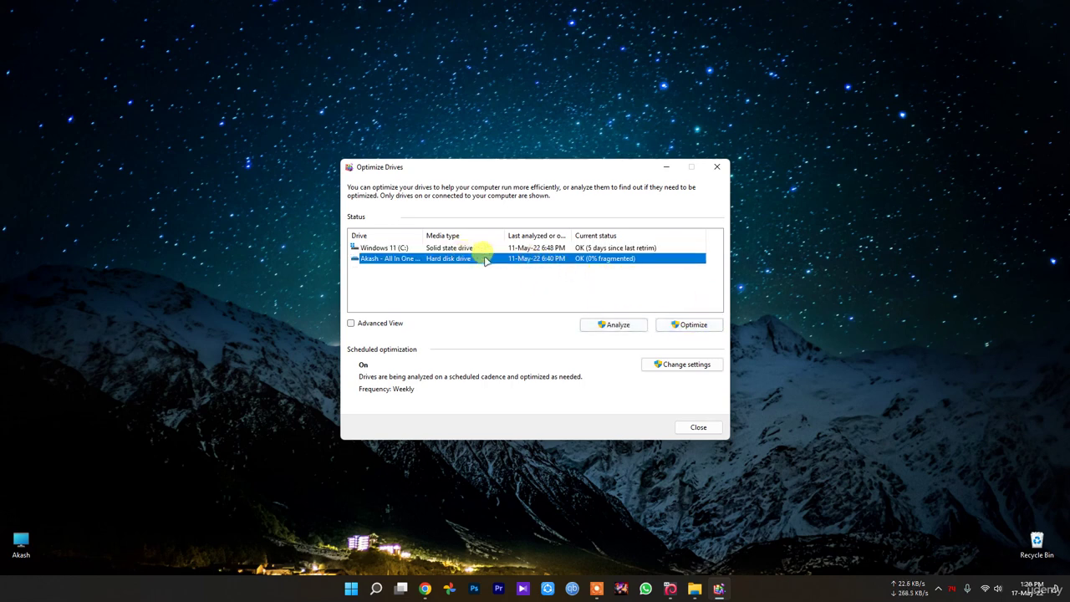
click(615, 247)
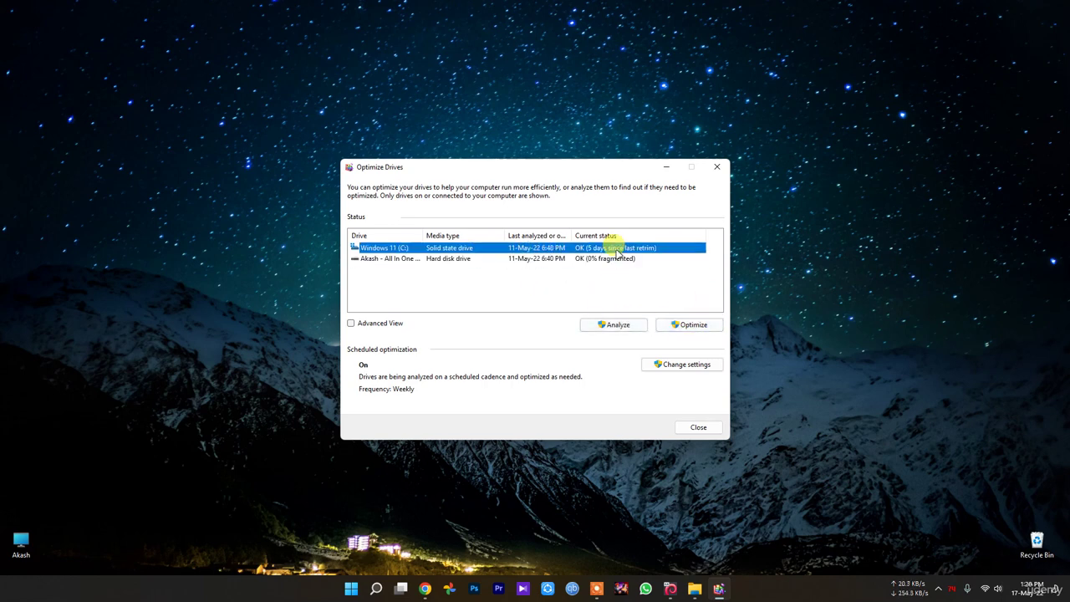
mouse_move(423, 235)
mouse_down()
mouse_move(485, 235)
mouse_move(443, 240)
mouse_up()
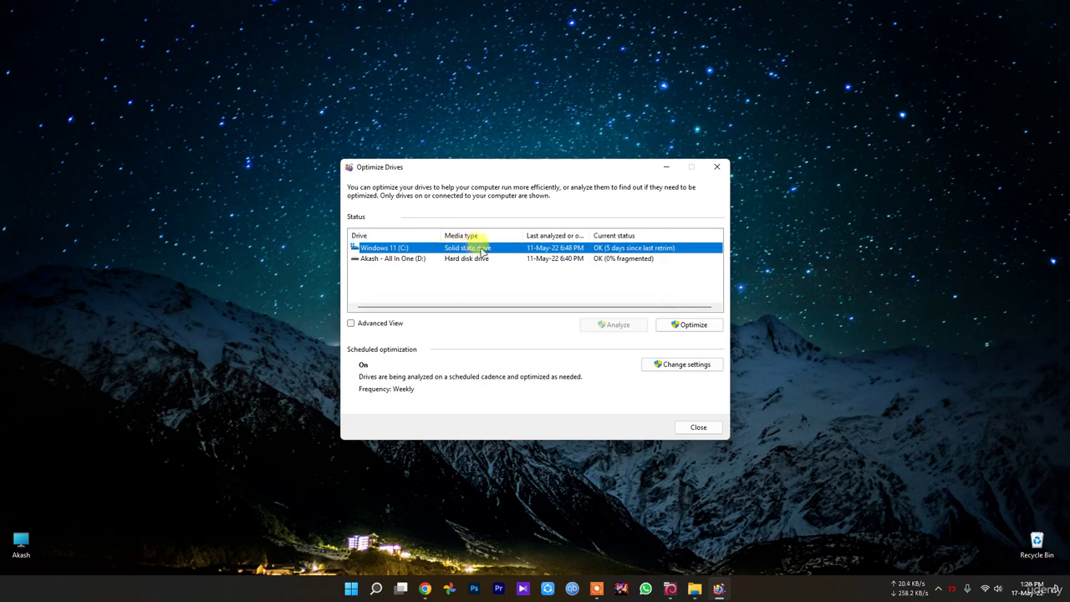
click(478, 258)
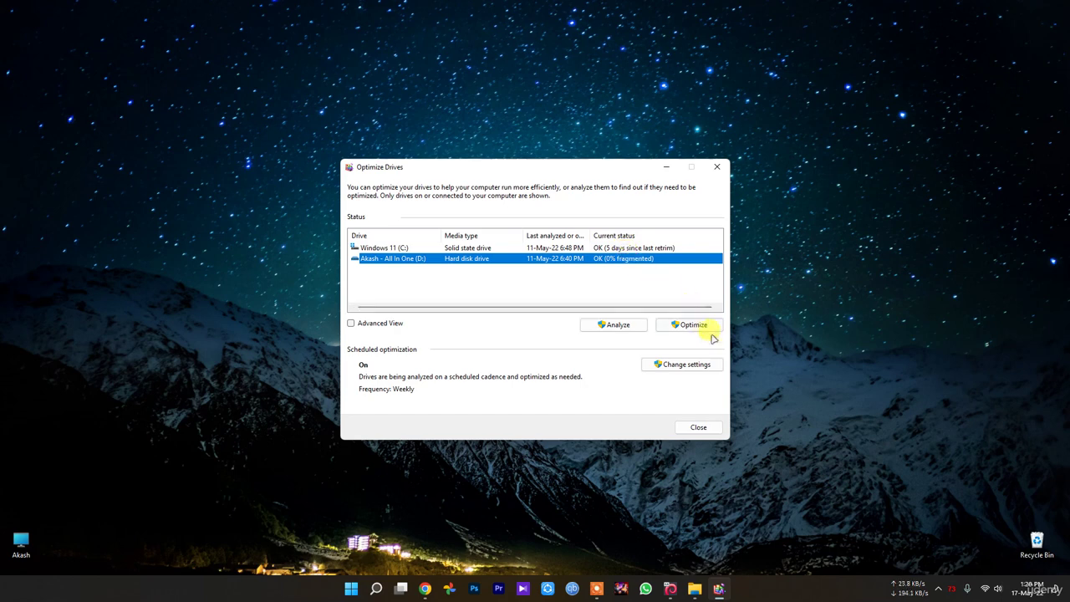
click(717, 166)
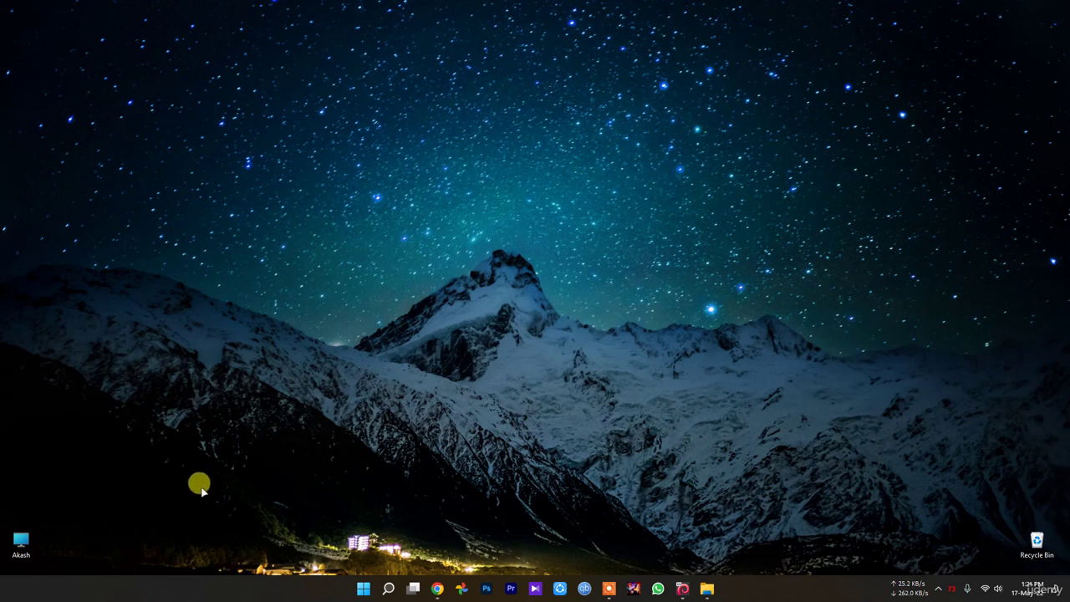
Step: Open Settings and check the update status on the Windows Update page
click(363, 588)
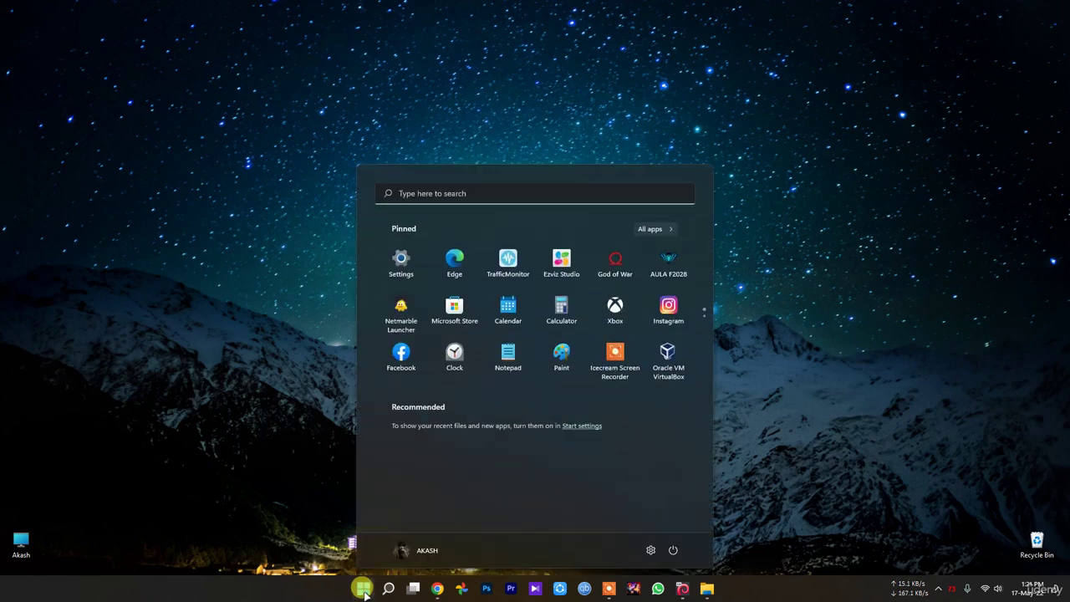
click(649, 550)
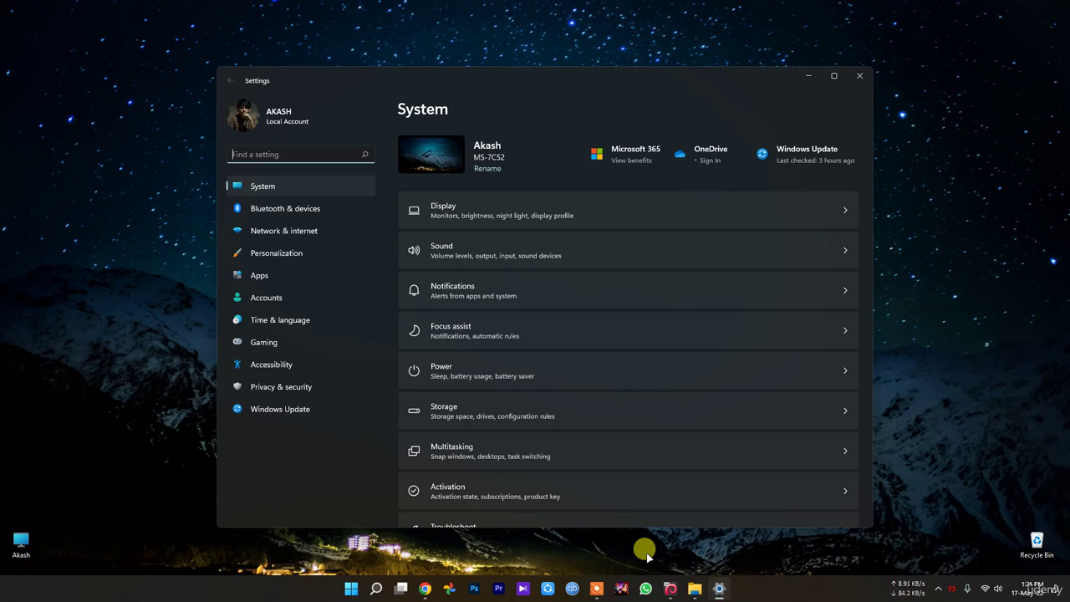
click(294, 407)
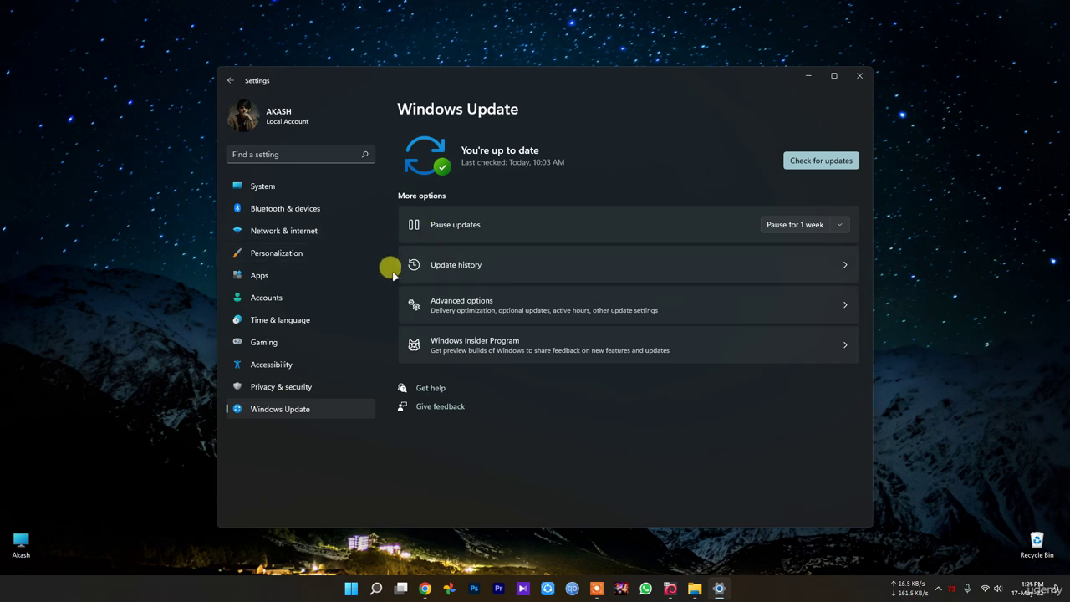
Step: Open the Windows Security app from the Privacy & security settings
click(284, 386)
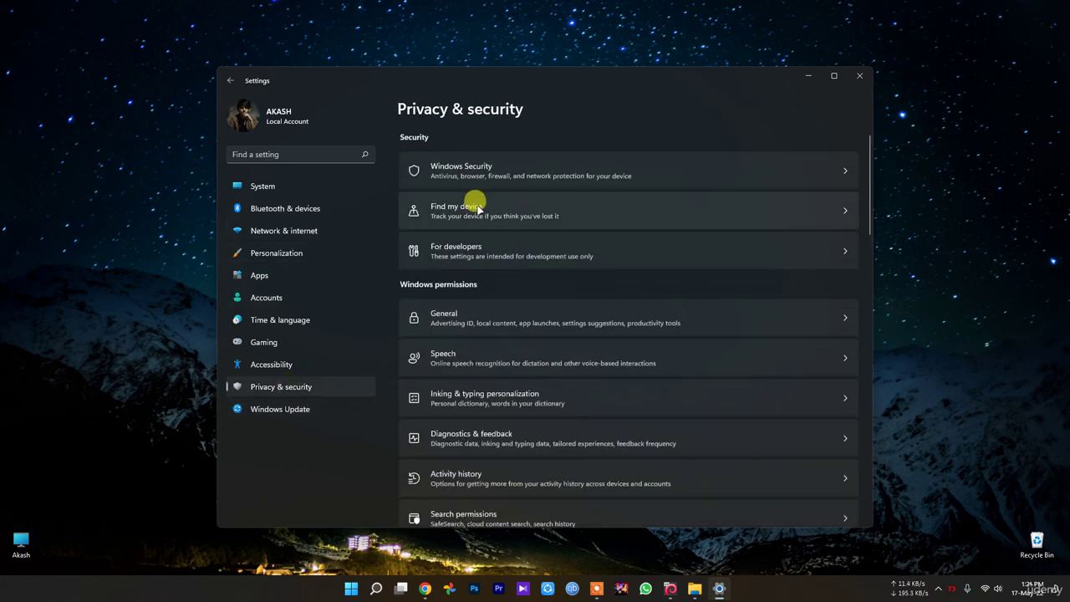
click(504, 173)
click(444, 165)
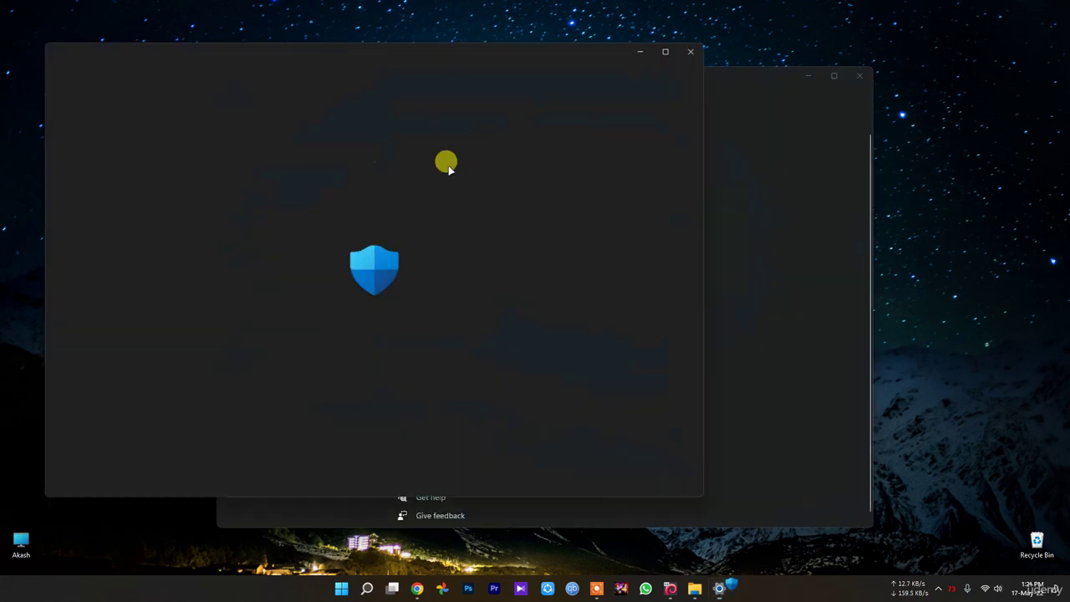
Step: Review the Virus & threat protection page and its Protection history in Windows Security, and close the app
drag(454, 52, 717, 105)
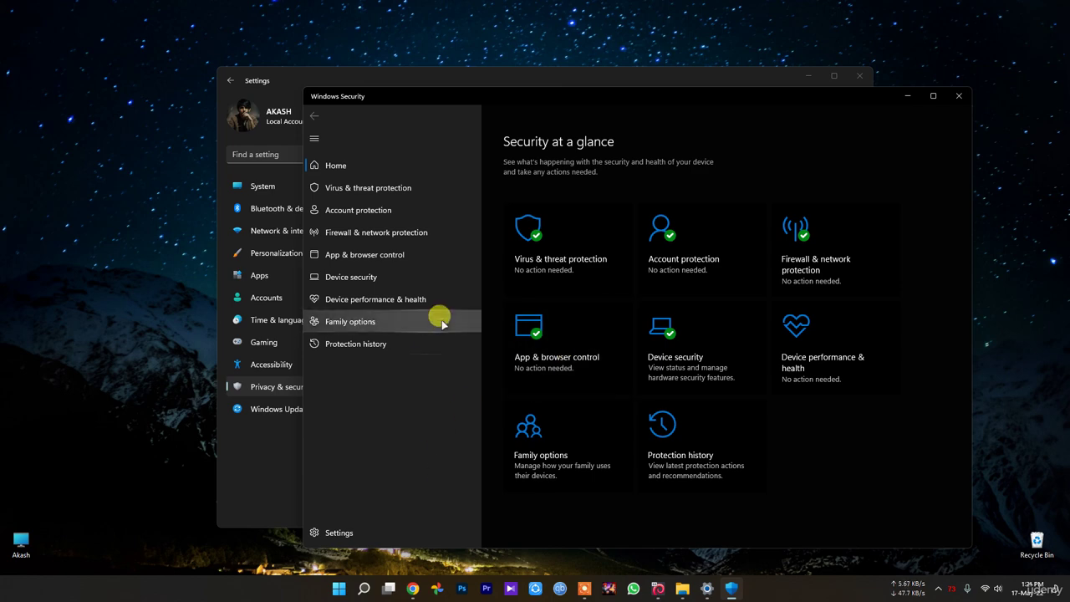
click(573, 234)
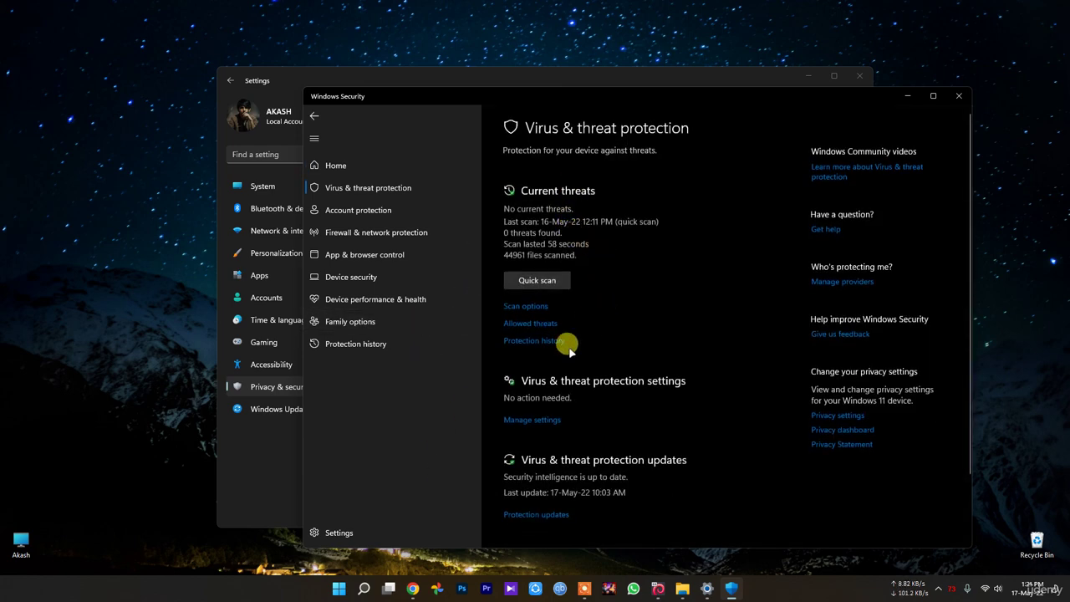
click(535, 341)
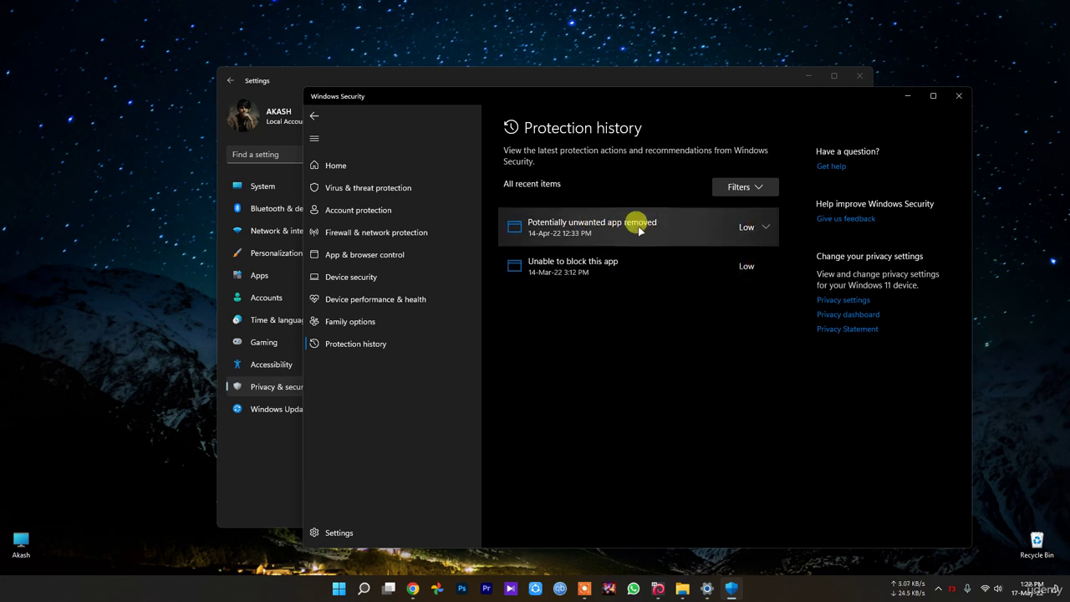
key(alt+Left)
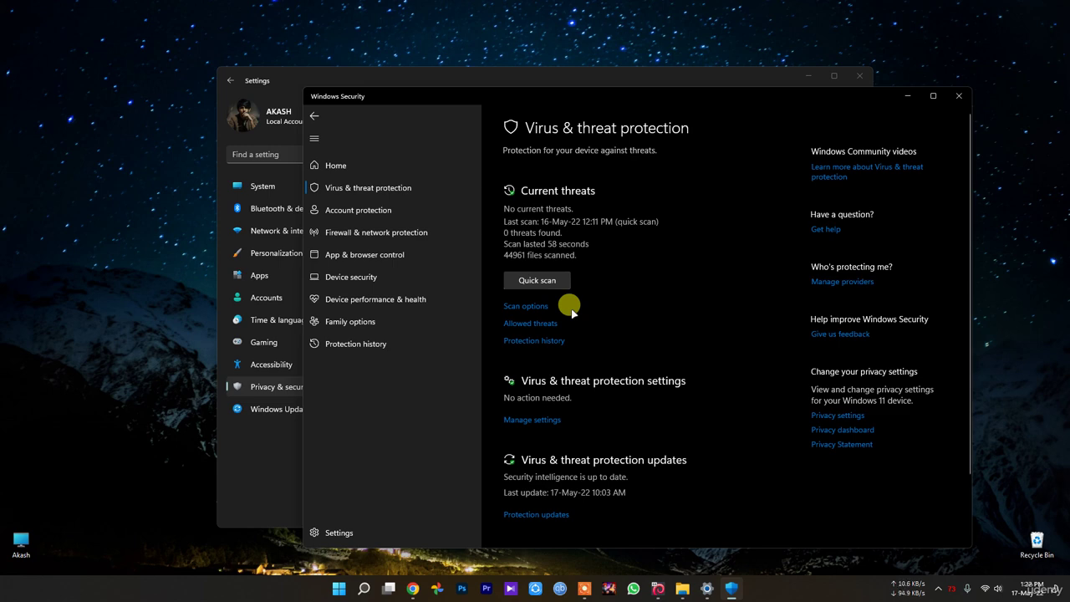
click(958, 96)
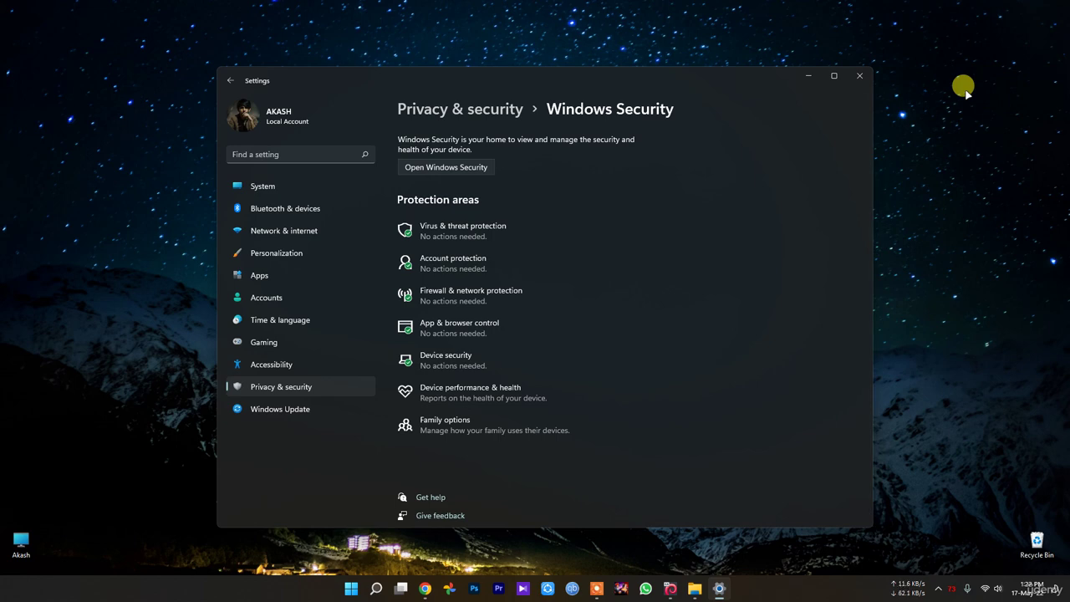
Step: Reopen Virus & threat protection from the protection areas in Settings, review its threat, update and ransomware sections, and close it
click(530, 227)
scroll(502, 292, down, 1)
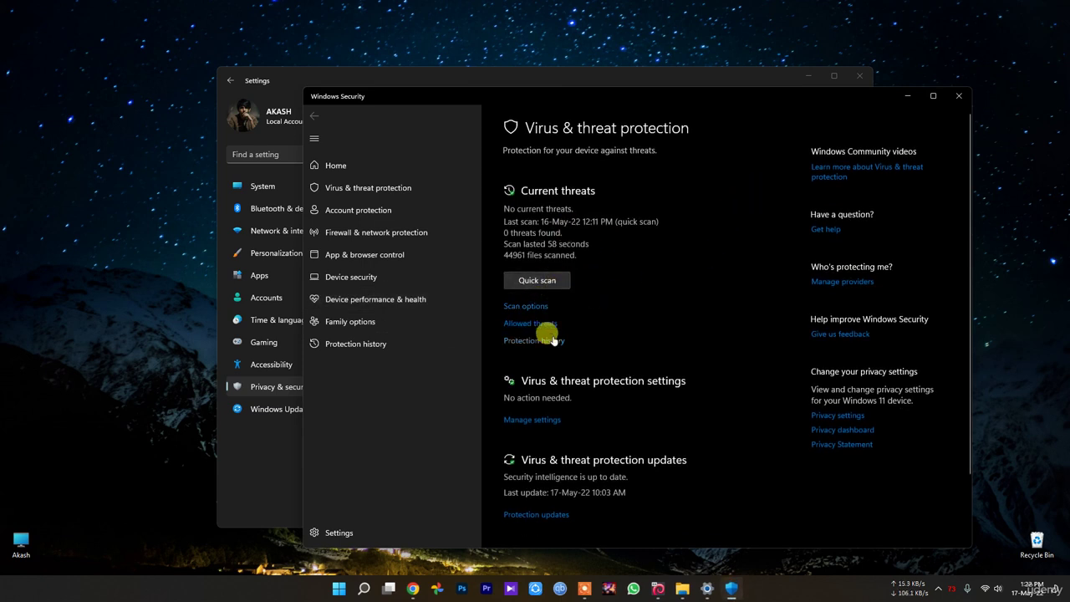
scroll(602, 305, down, 3)
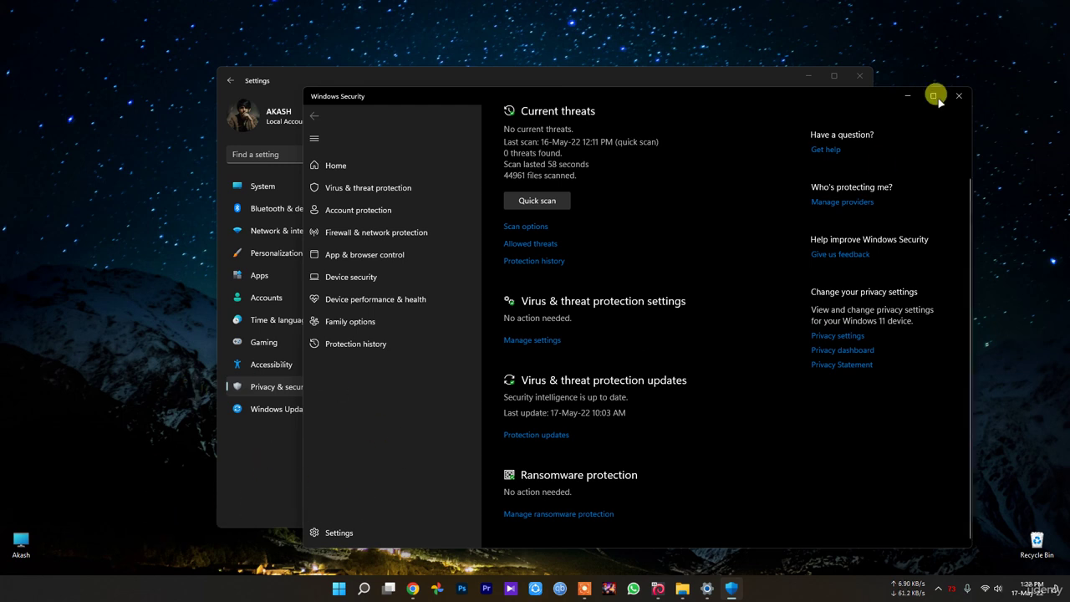
scroll(550, 277, up, 2)
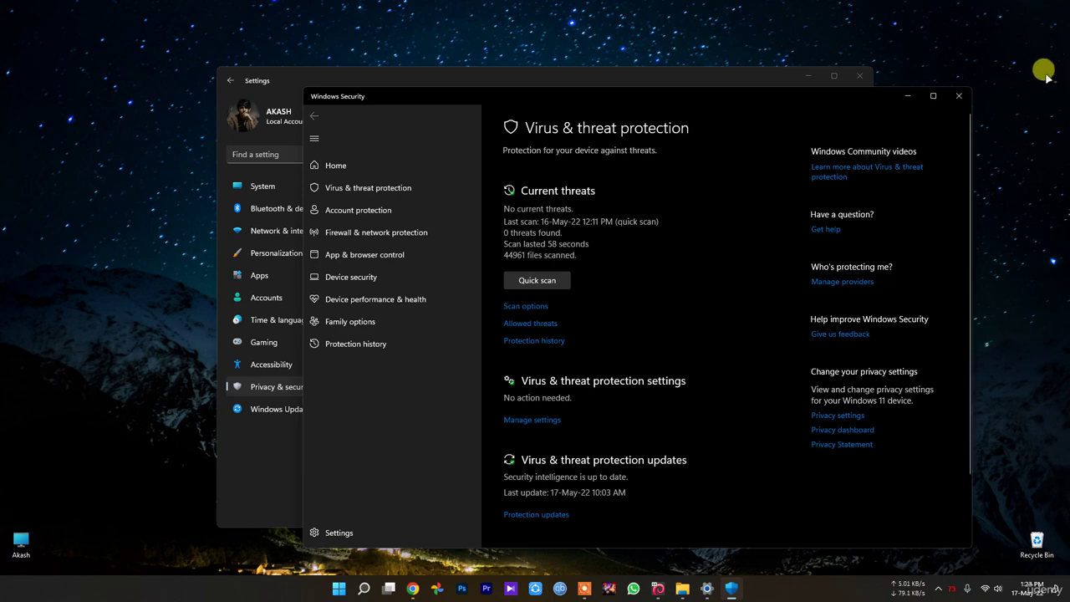
click(958, 95)
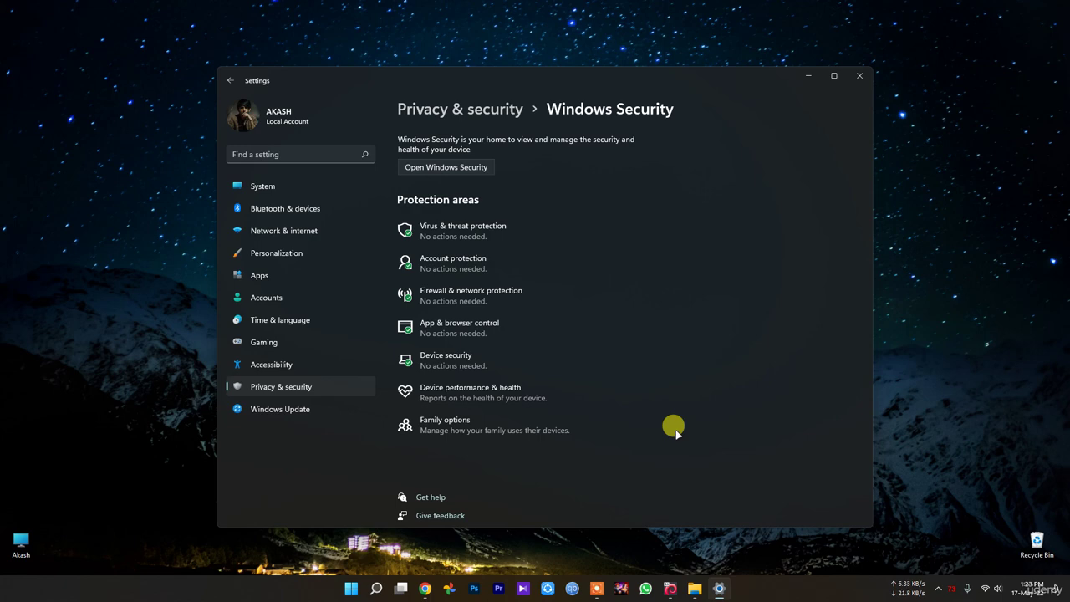
Step: Check for updates on the Windows Update page and close Settings
click(301, 408)
click(801, 157)
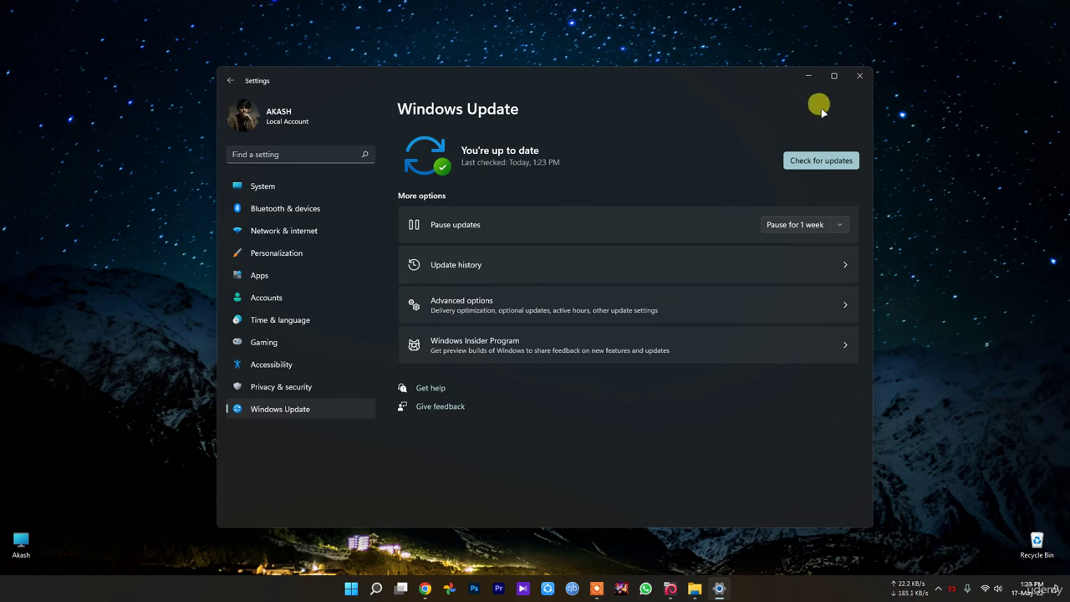
click(857, 76)
Step: Open Device Manager, look over the device categories, and close it
right_click(363, 593)
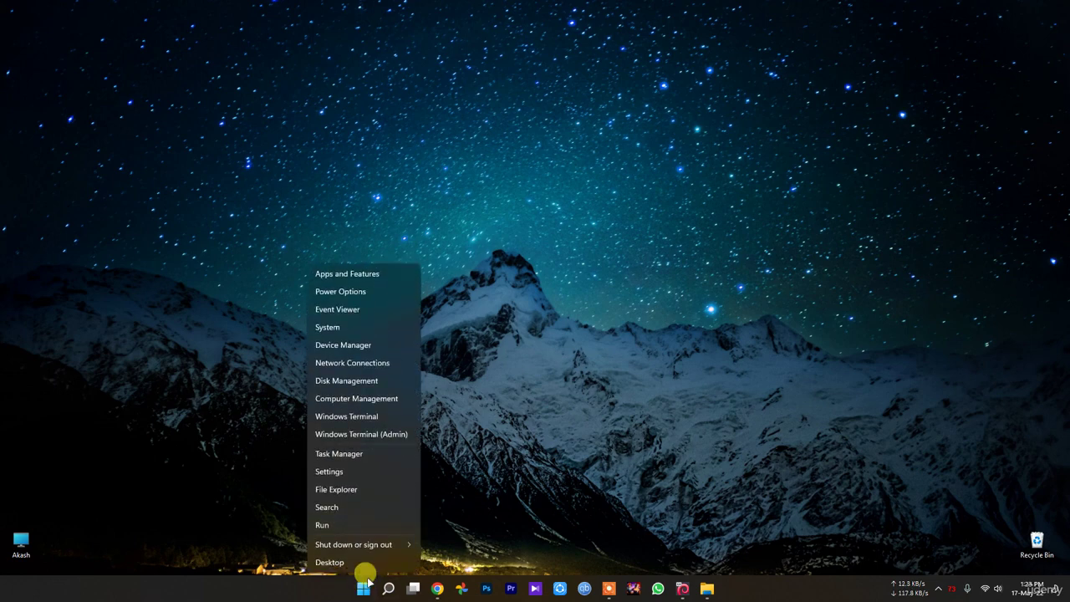
click(372, 345)
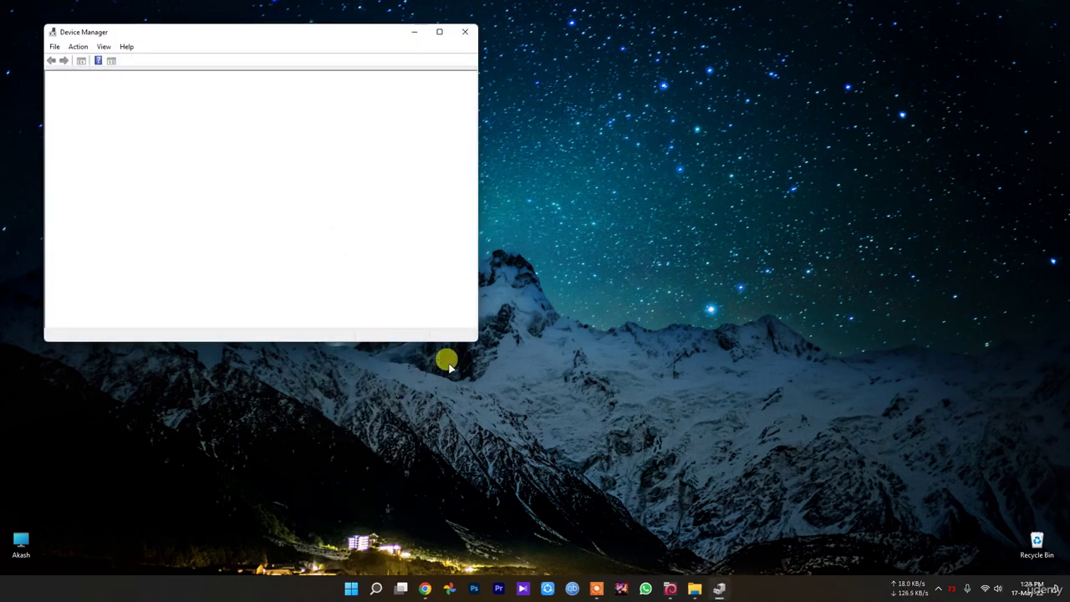
drag(282, 37, 653, 110)
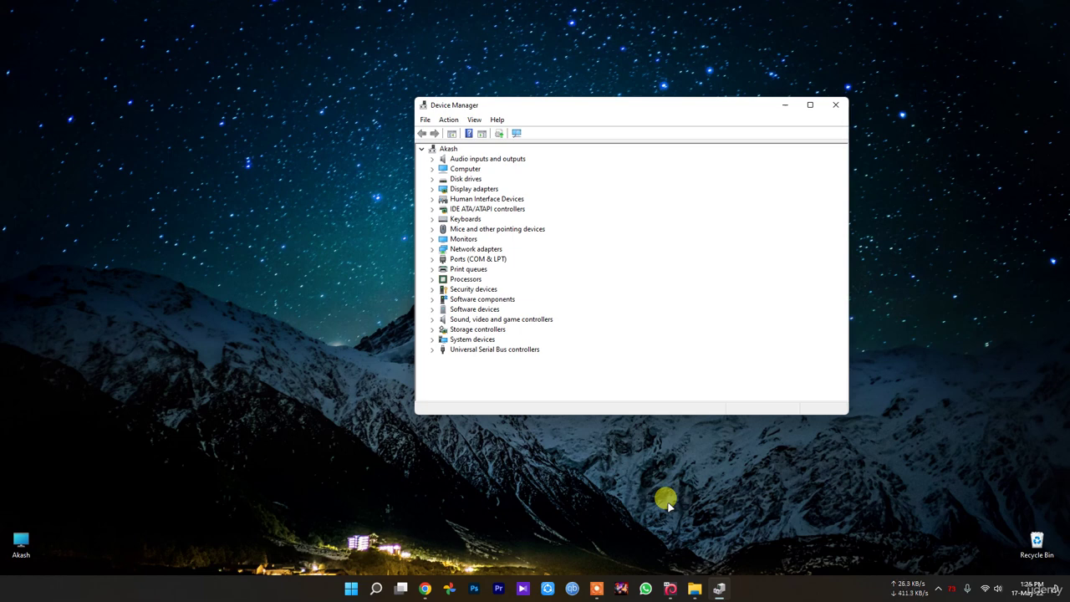
click(834, 107)
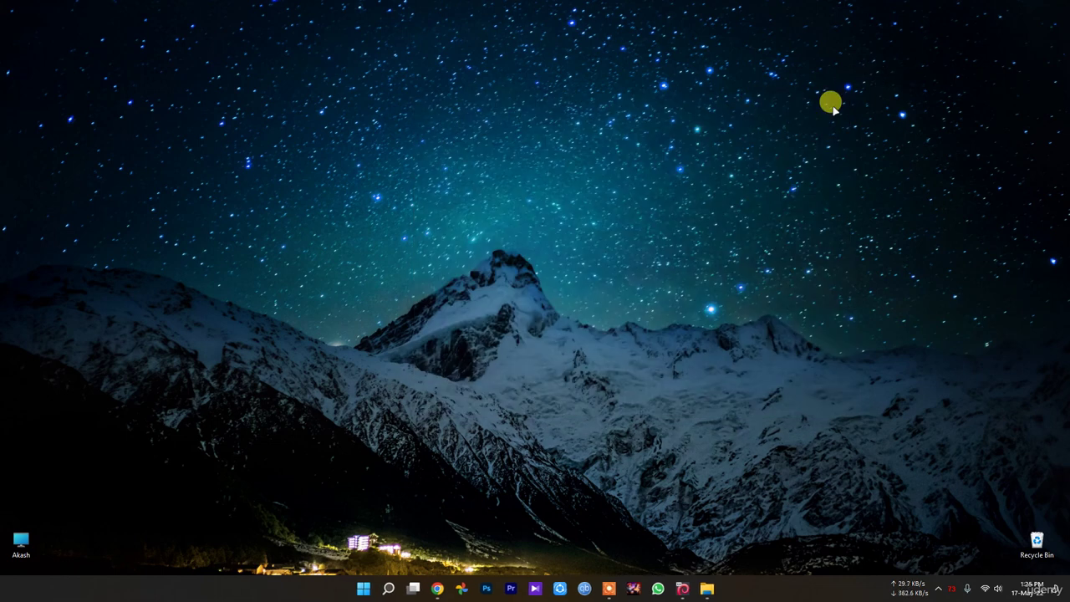
Step: Open File Explorer at the computer's drives from the desktop and open the computer's Properties
double_click(20, 543)
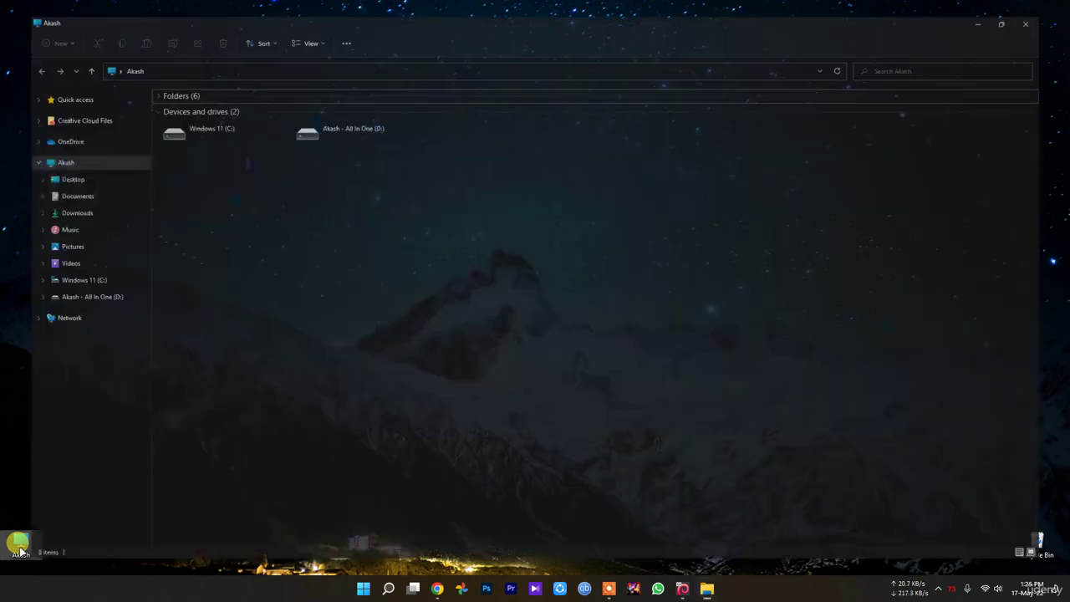
right_click(526, 259)
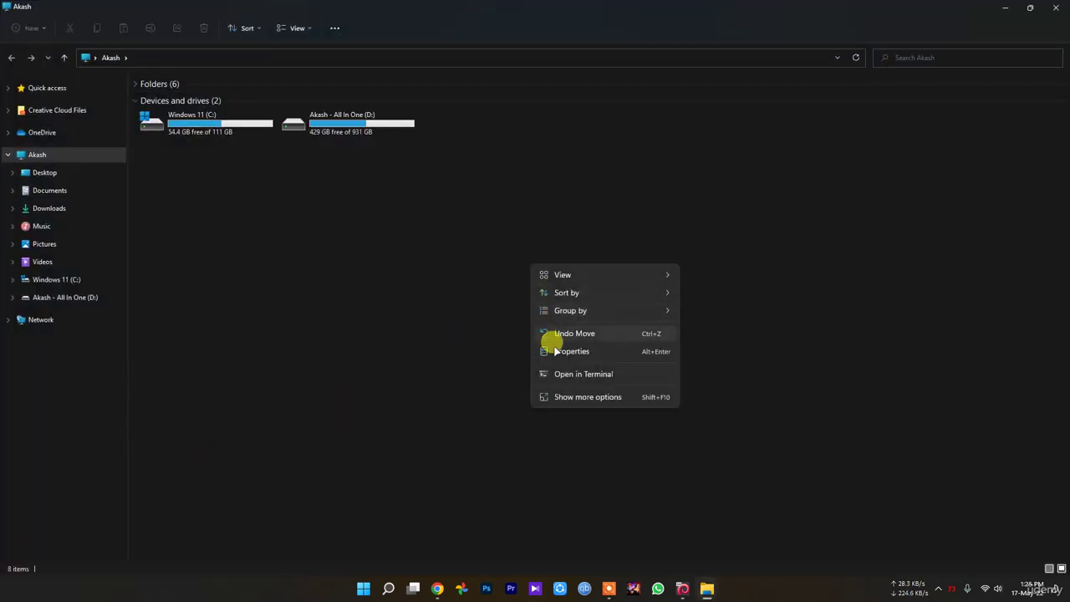
click(583, 397)
click(514, 272)
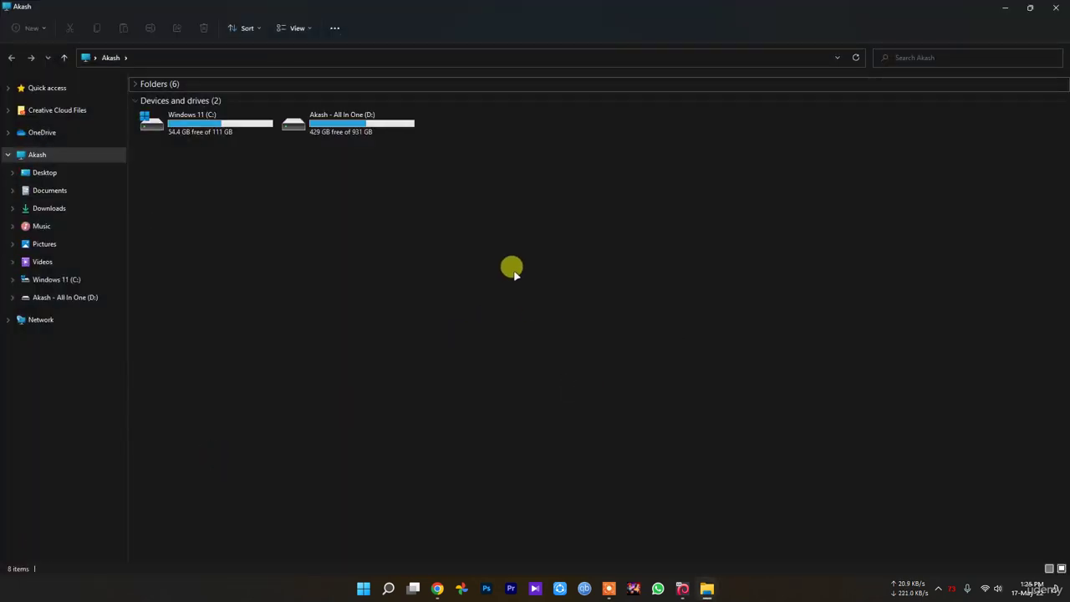
right_click(514, 273)
click(556, 352)
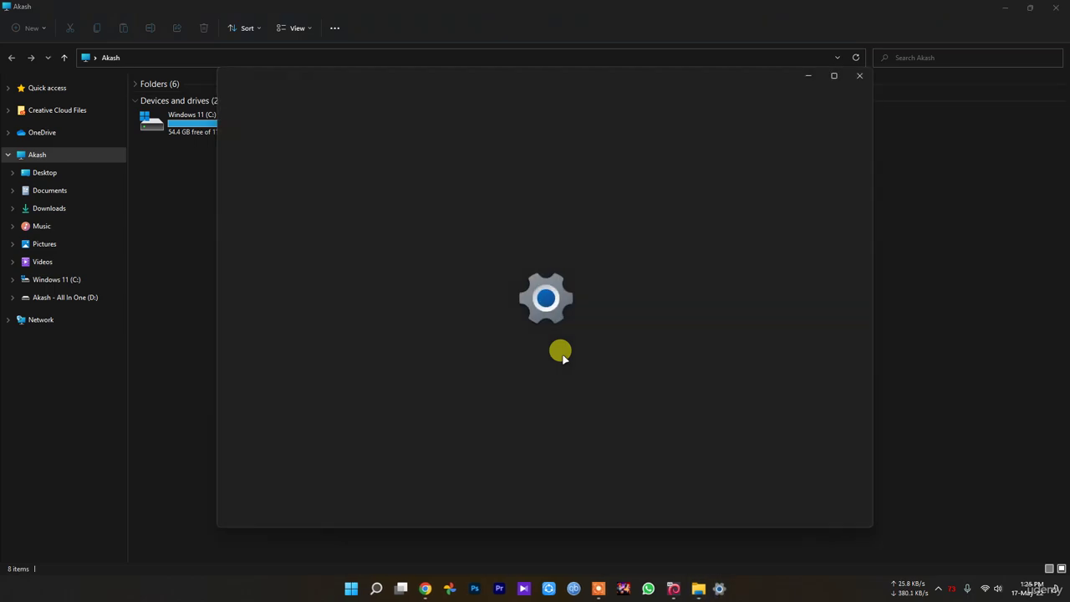
Step: Maximize Settings and review the device specifications, Windows specifications and related settings on the About page
click(833, 74)
scroll(717, 251, down, 1)
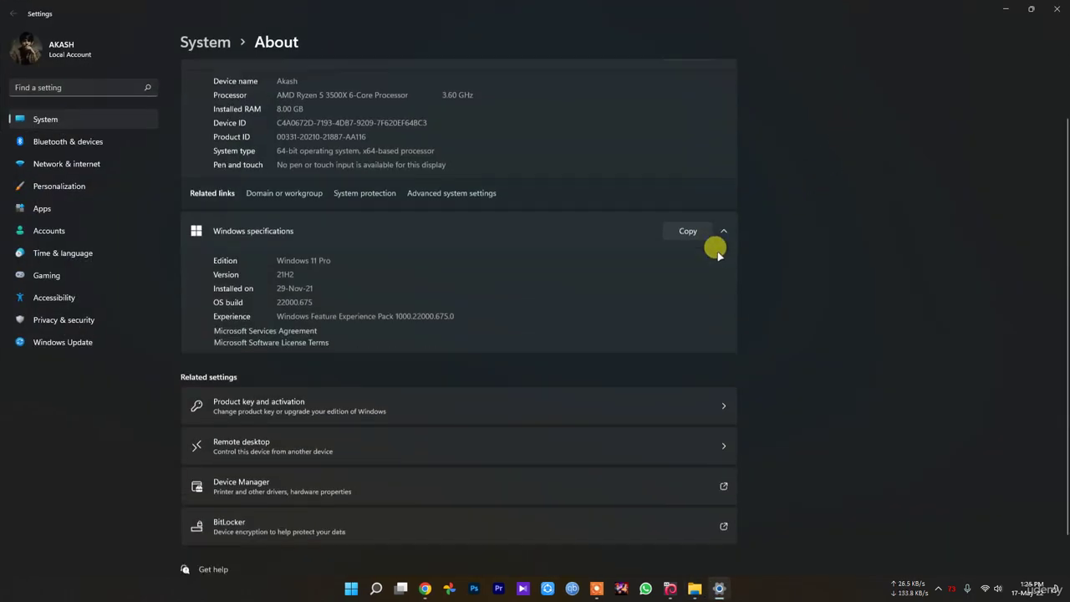
scroll(717, 256, down, 1)
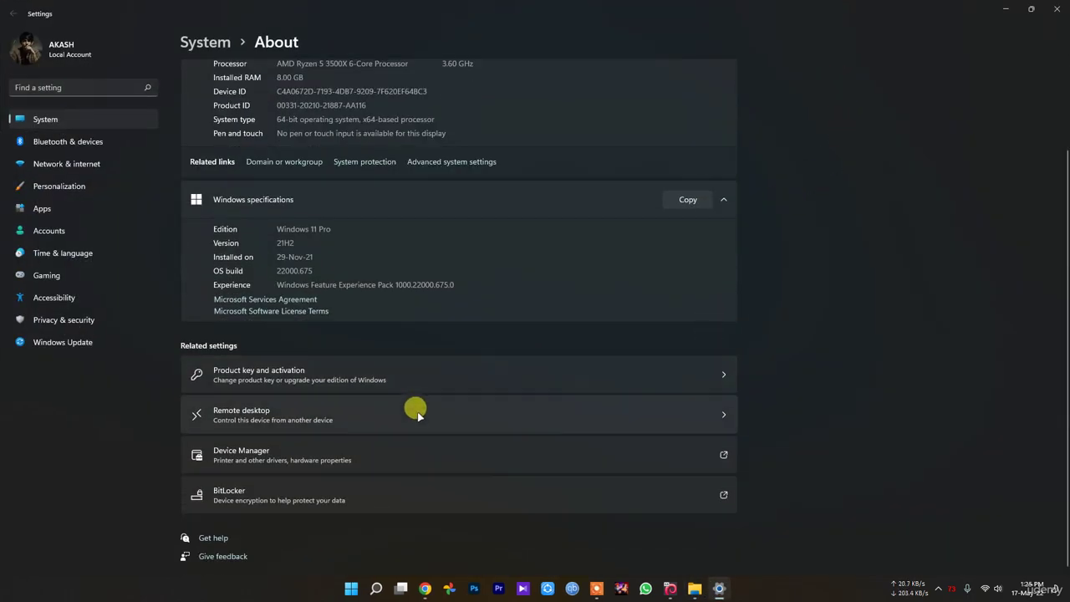
scroll(416, 416, up, 2)
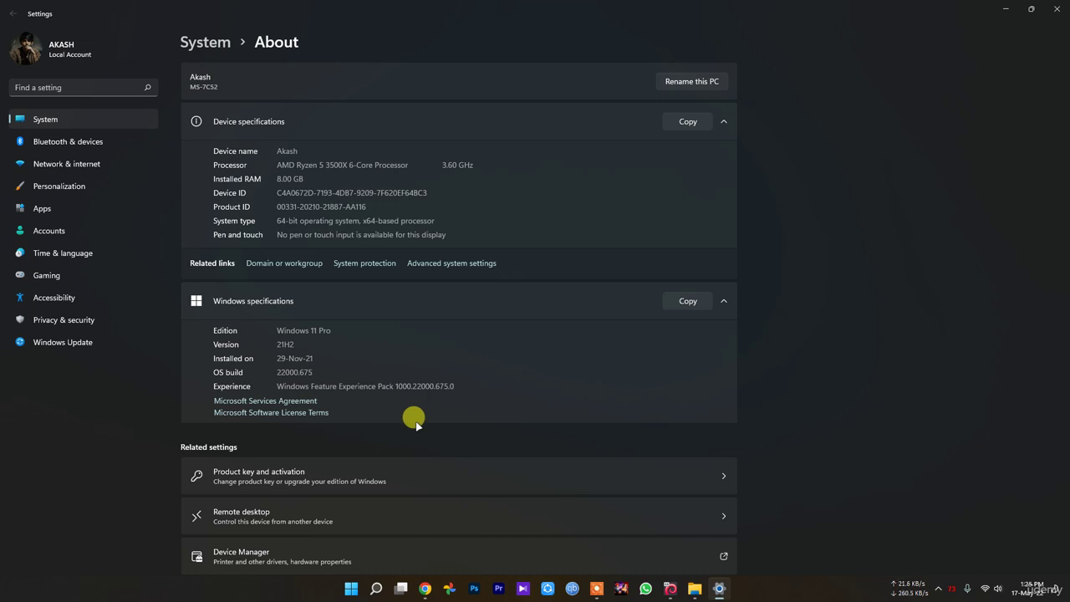
Step: Open the Performance settings from Advanced system settings and place Performance Options beside System Properties to review the visual effects
click(458, 265)
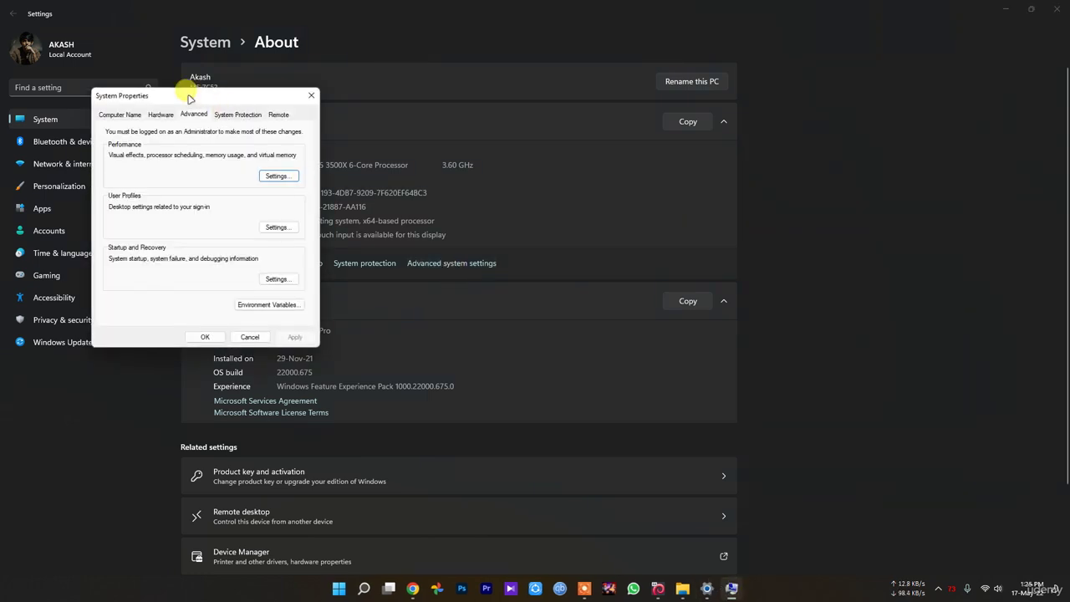
drag(186, 95, 492, 152)
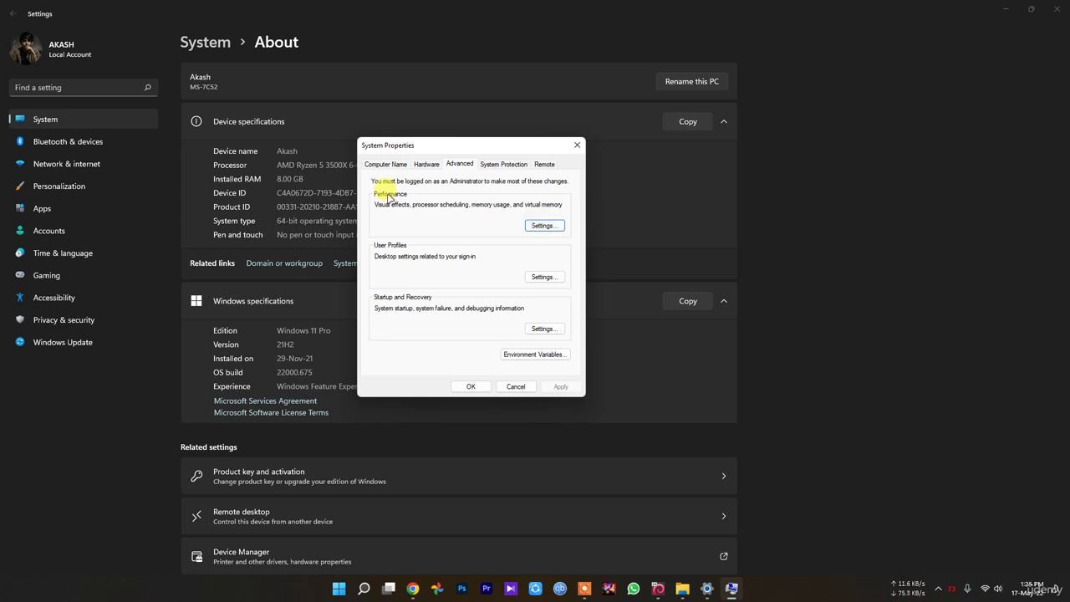
click(539, 227)
drag(443, 184, 681, 196)
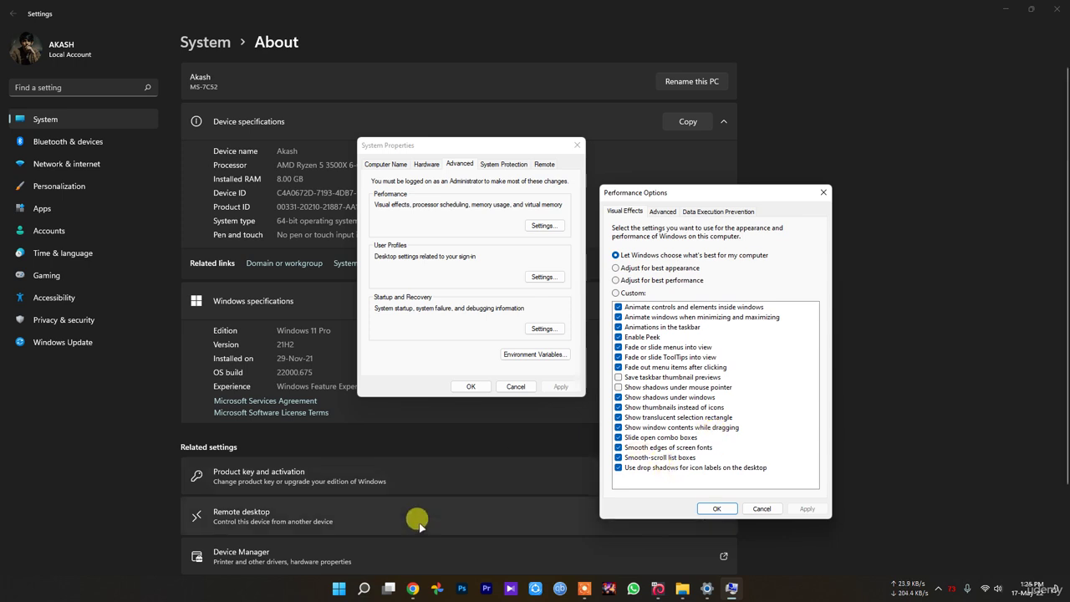
Step: Preview the "Adjust for best performance" visual effects preset and cancel both Performance Options and System Properties
click(669, 281)
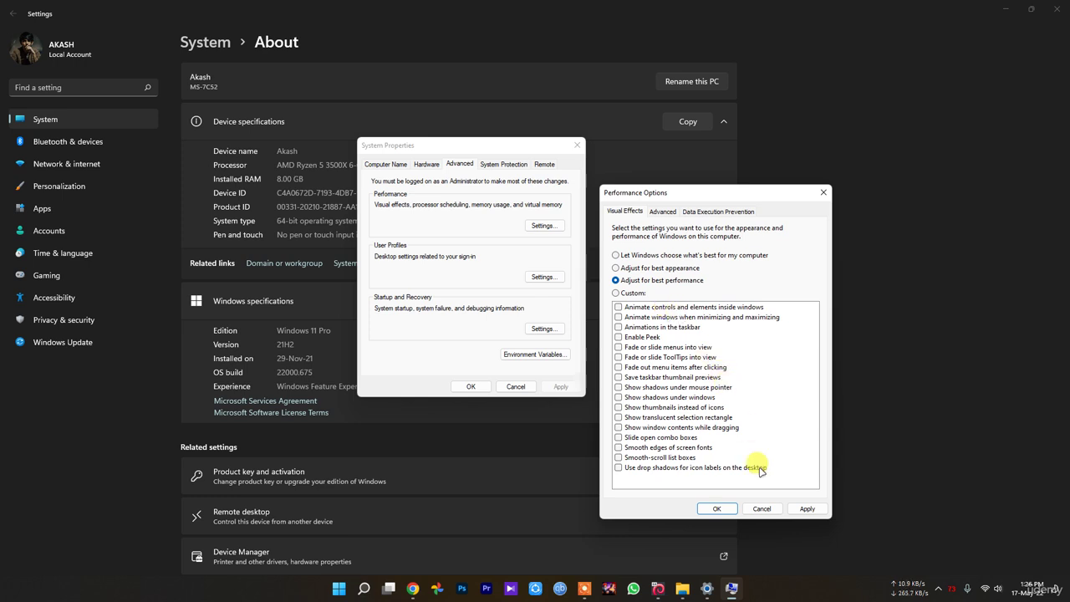
click(764, 508)
click(515, 385)
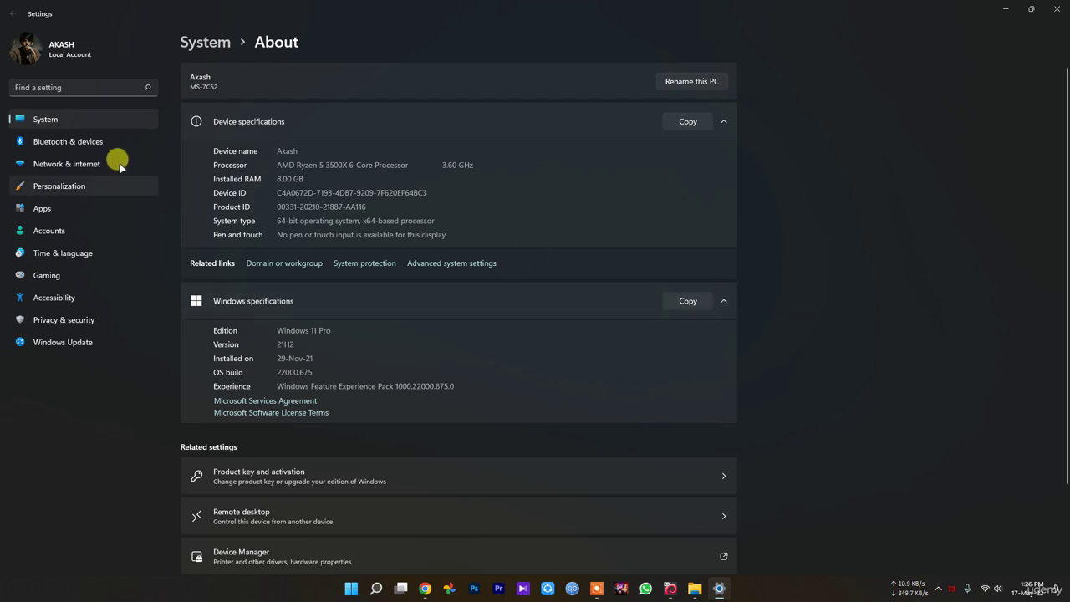
Step: Review the Background settings under Personalization, return to the Personalization page, and open Colors
click(74, 184)
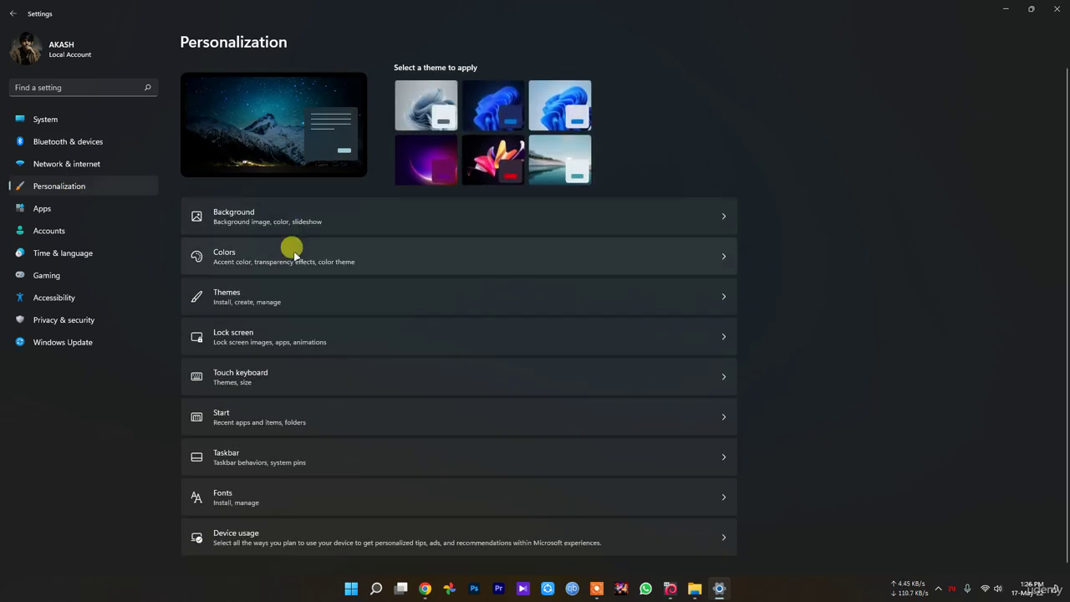
click(263, 219)
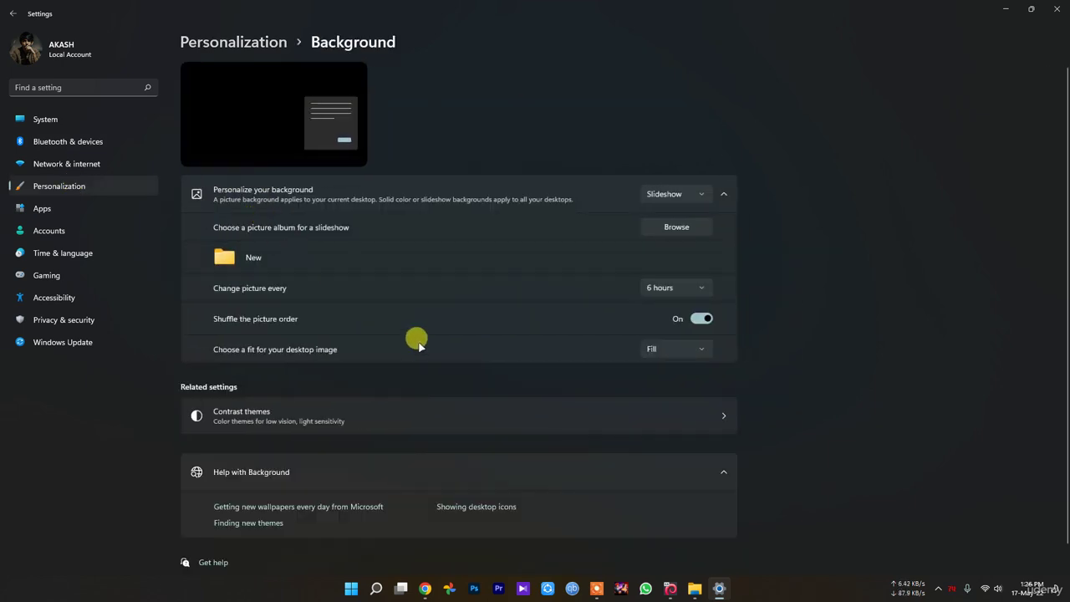
key(alt+Left)
click(263, 266)
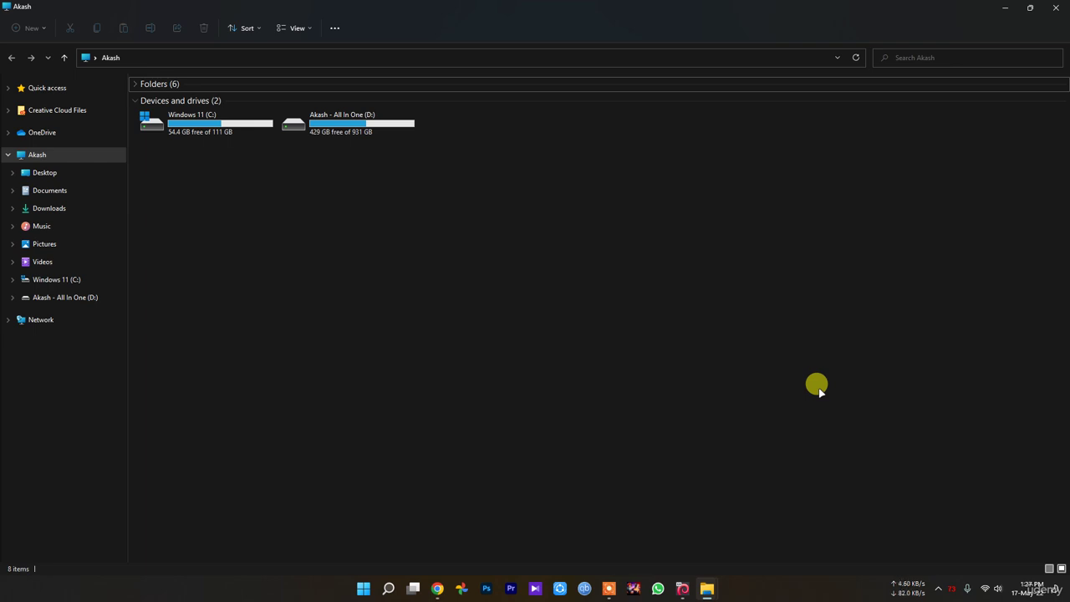
Step: Open the Search permissions settings from Windows Search, review the SafeSearch, cloud content and history options, and close Settings
click(388, 589)
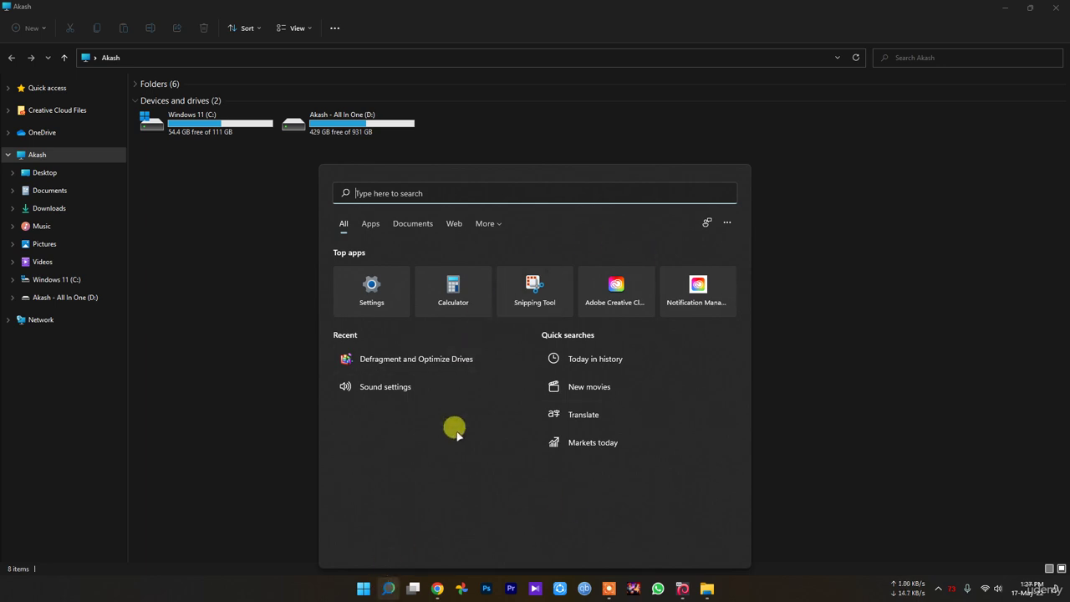
click(729, 221)
click(677, 301)
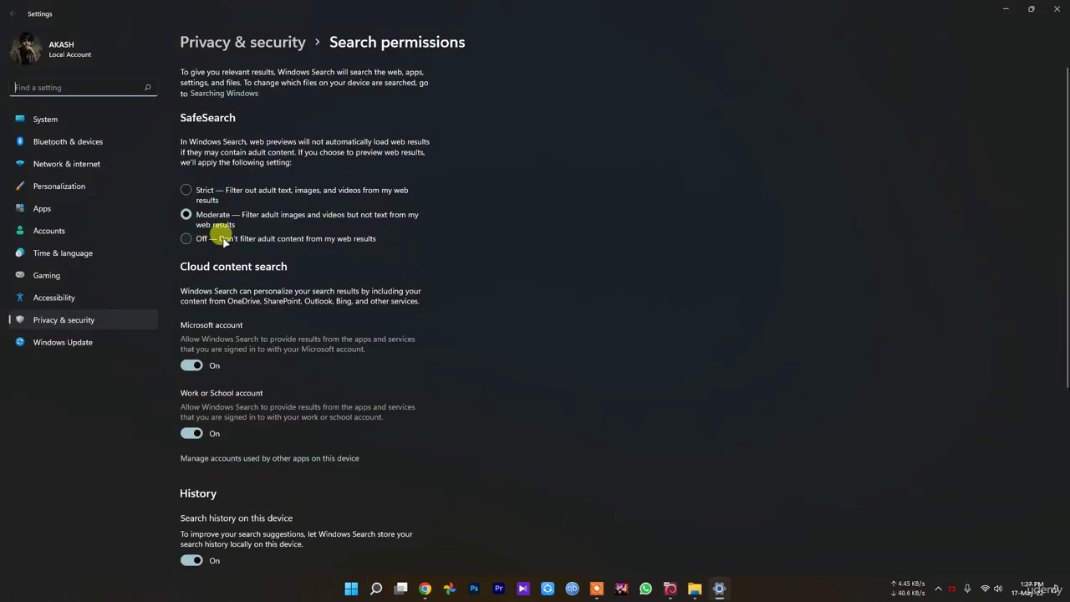
scroll(223, 239, down, 1)
scroll(217, 335, up, 1)
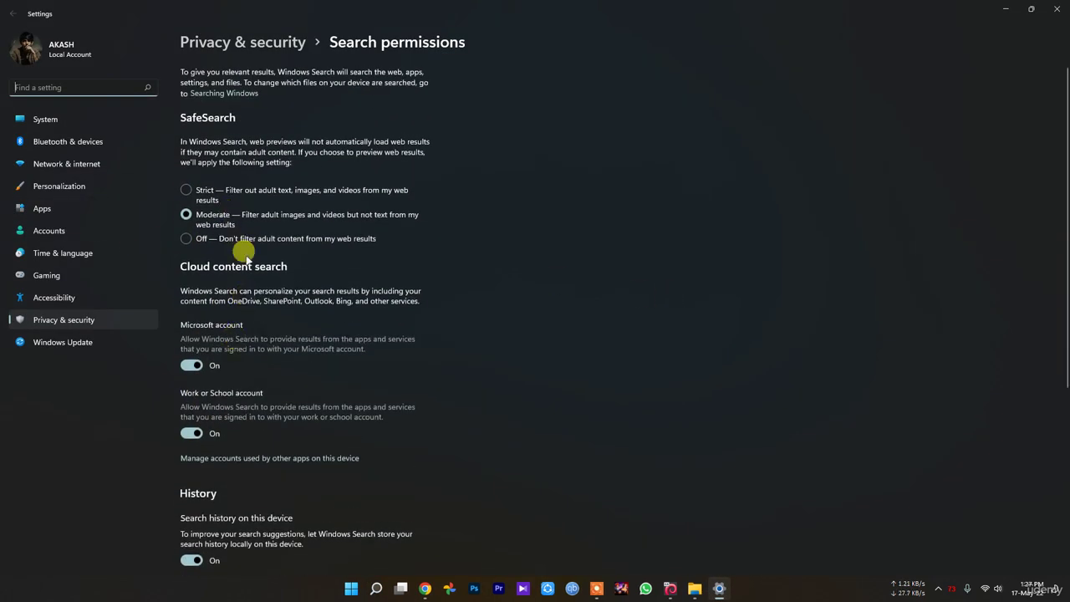
scroll(256, 270, down, 2)
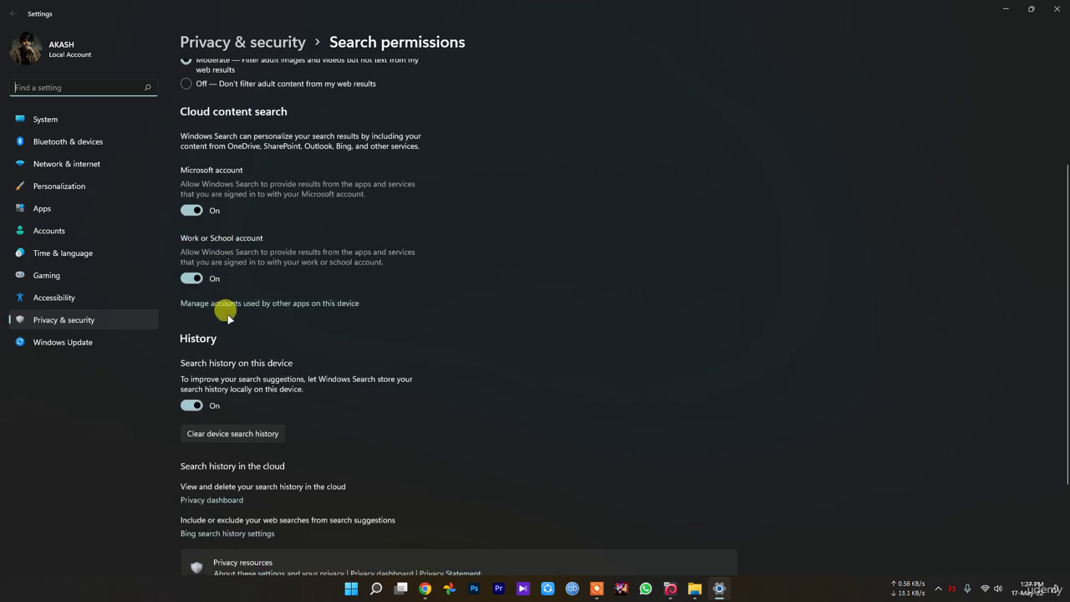
scroll(197, 404, down, 2)
click(1056, 8)
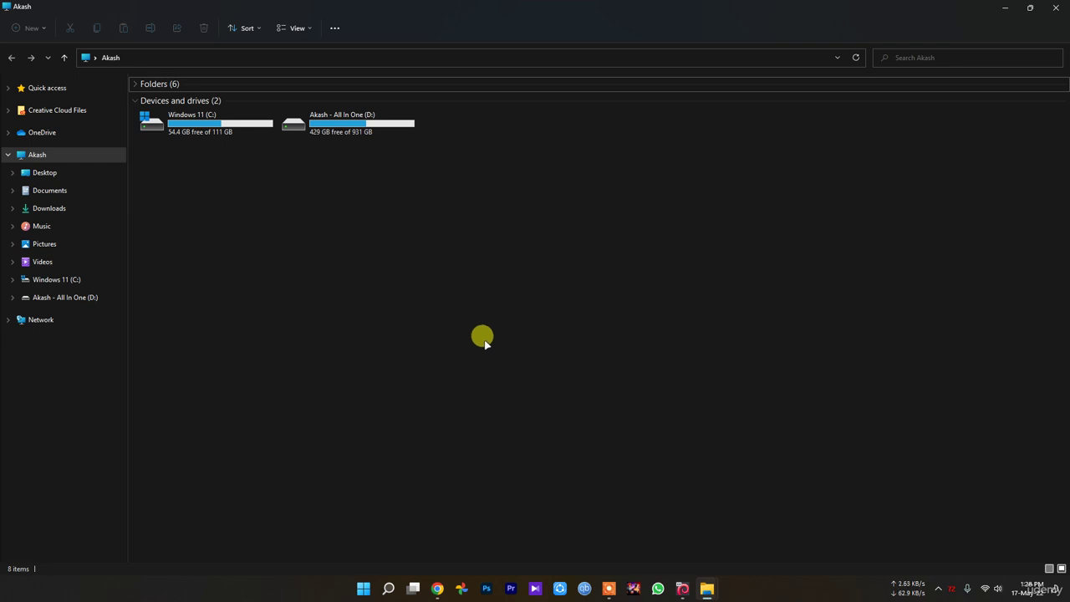
Step: Open the Virtual Memory settings from the advanced Performance Options of this PC's Advanced system settings
right_click(485, 340)
click(548, 432)
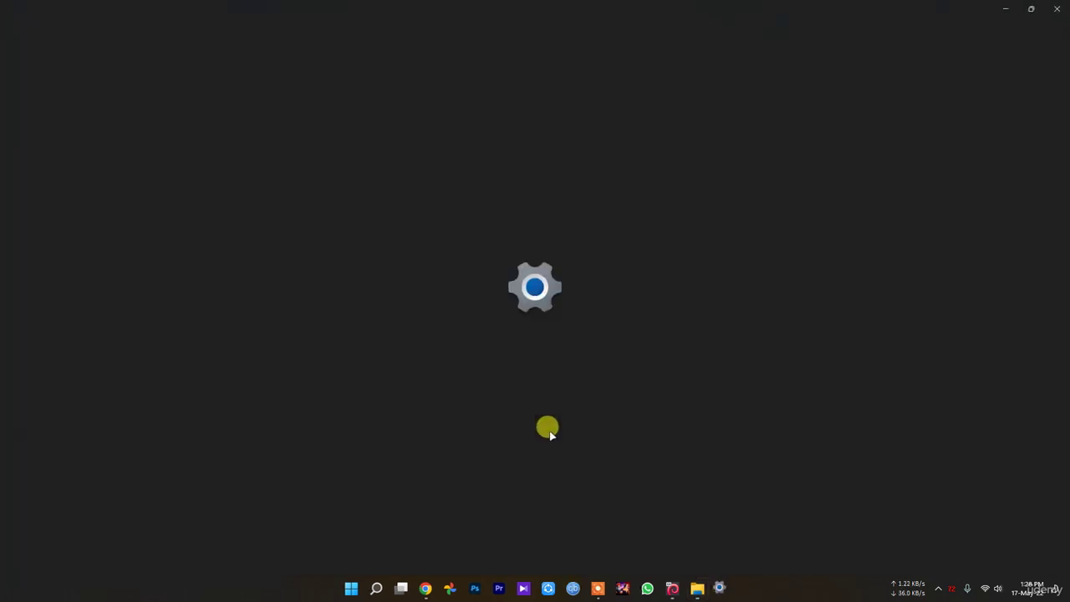
click(461, 263)
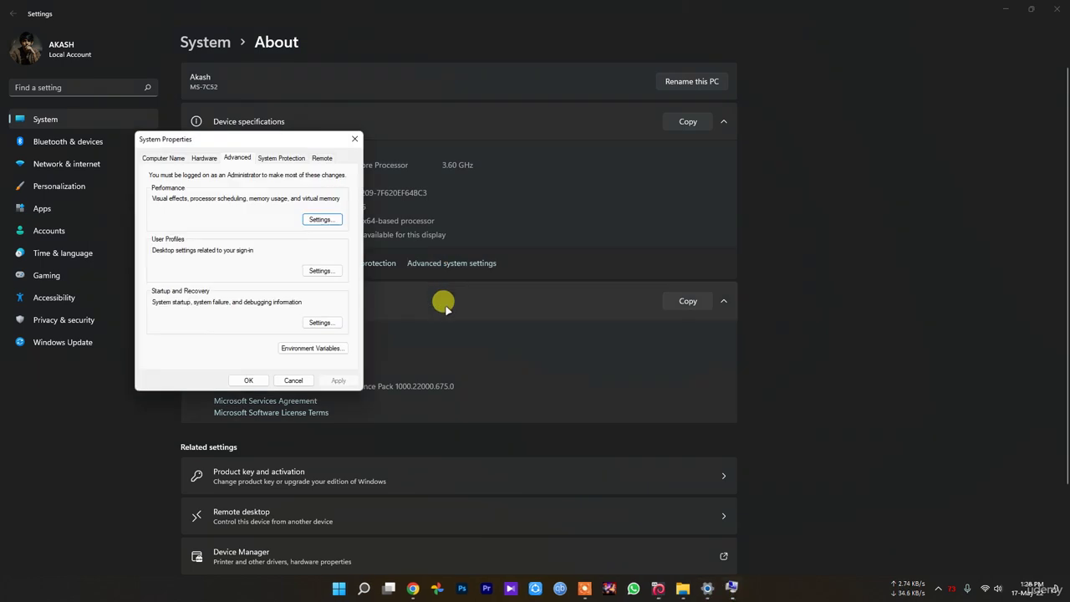
click(330, 219)
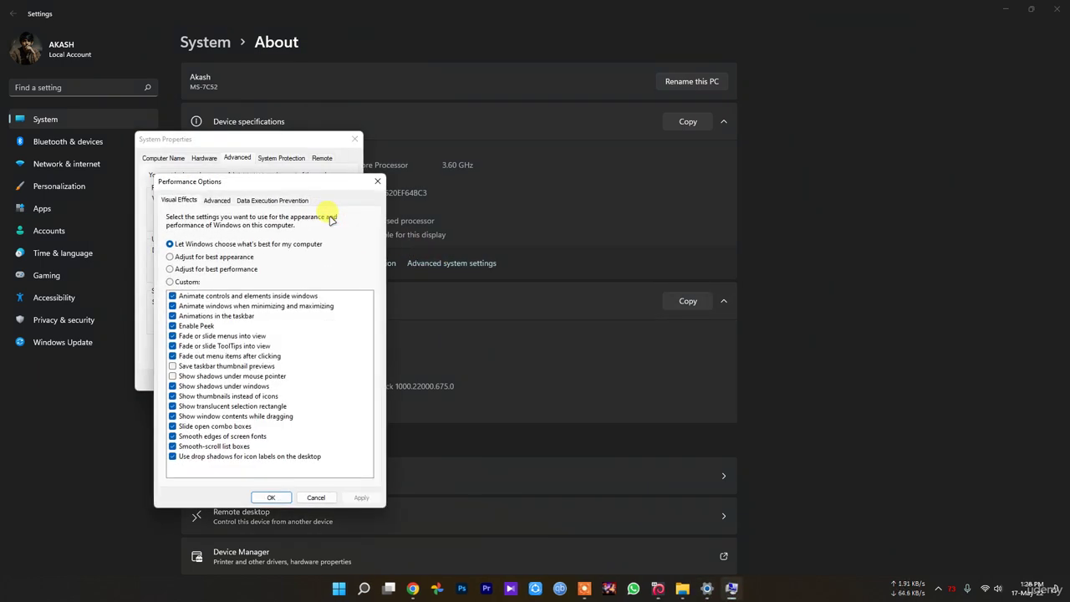
click(217, 201)
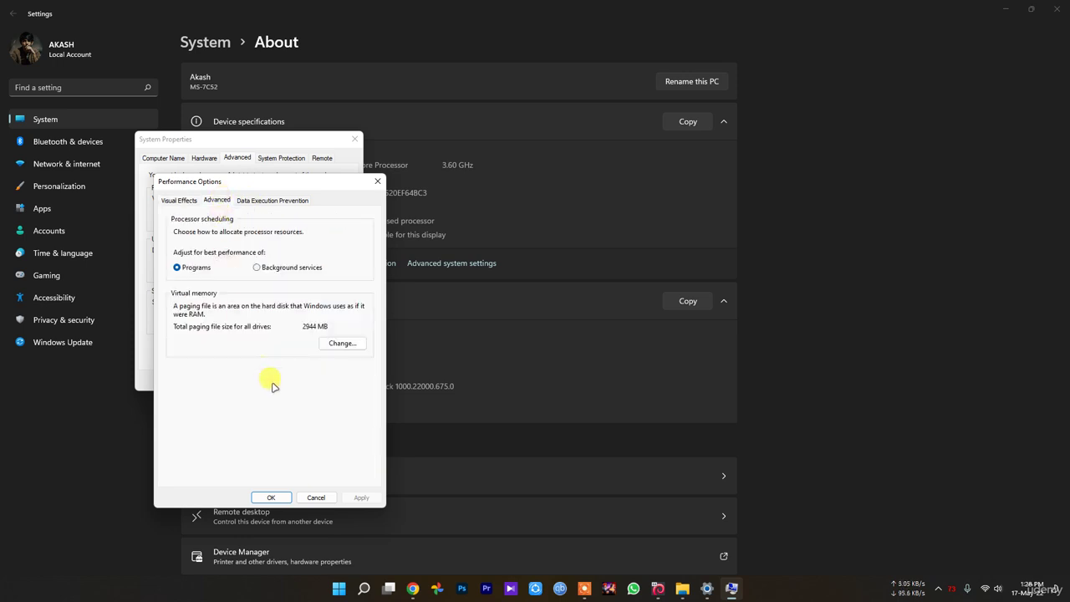
click(341, 345)
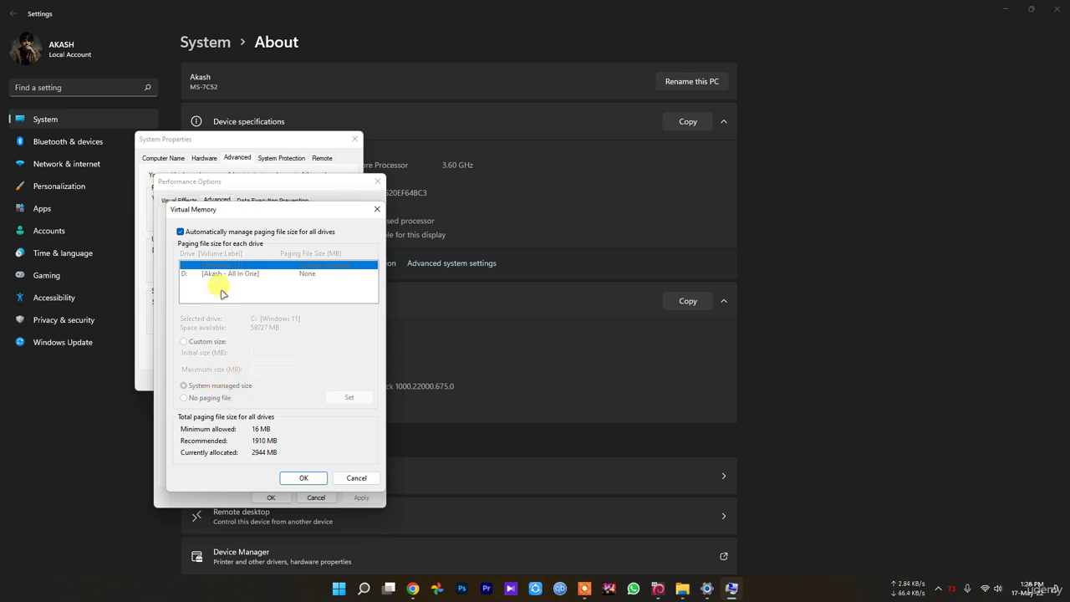
Step: Try disabling automatic paging file management with drive C: set to System managed size, cancelling Virtual Memory, Performance Options and System Properties
click(224, 231)
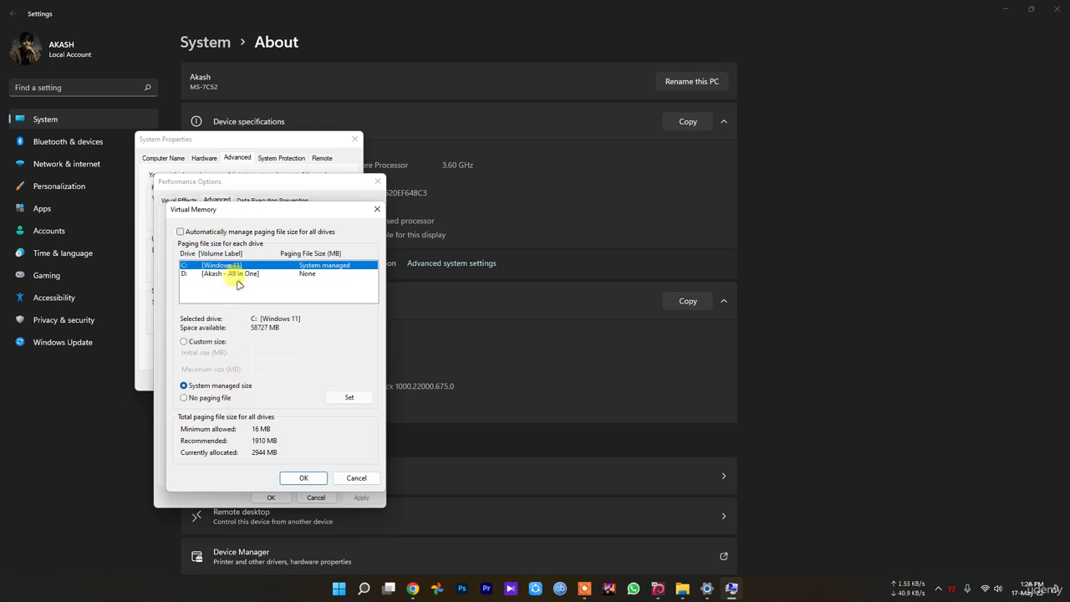
click(351, 399)
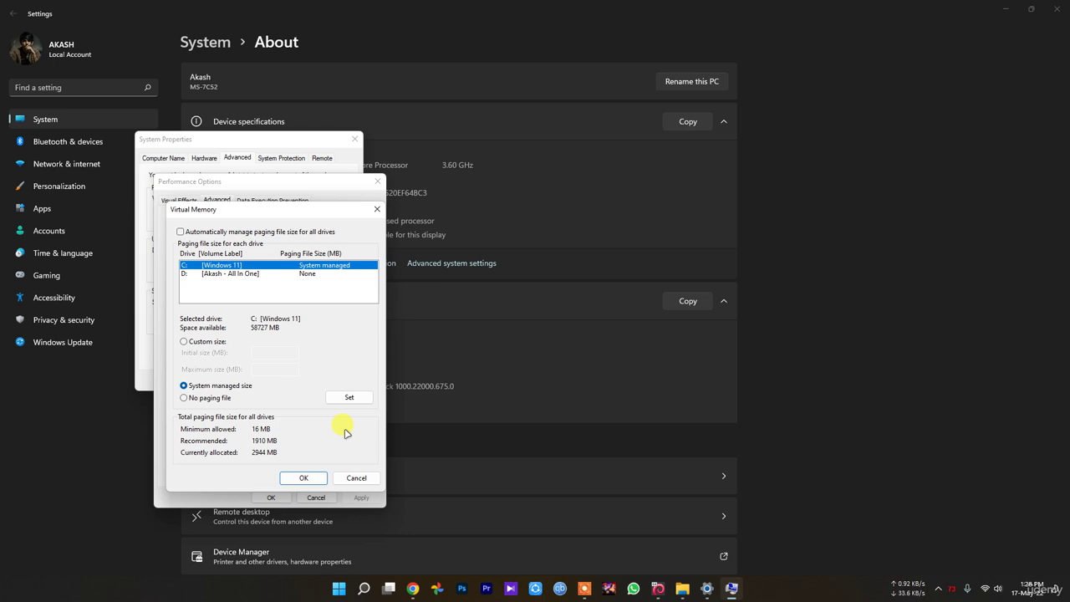
click(357, 478)
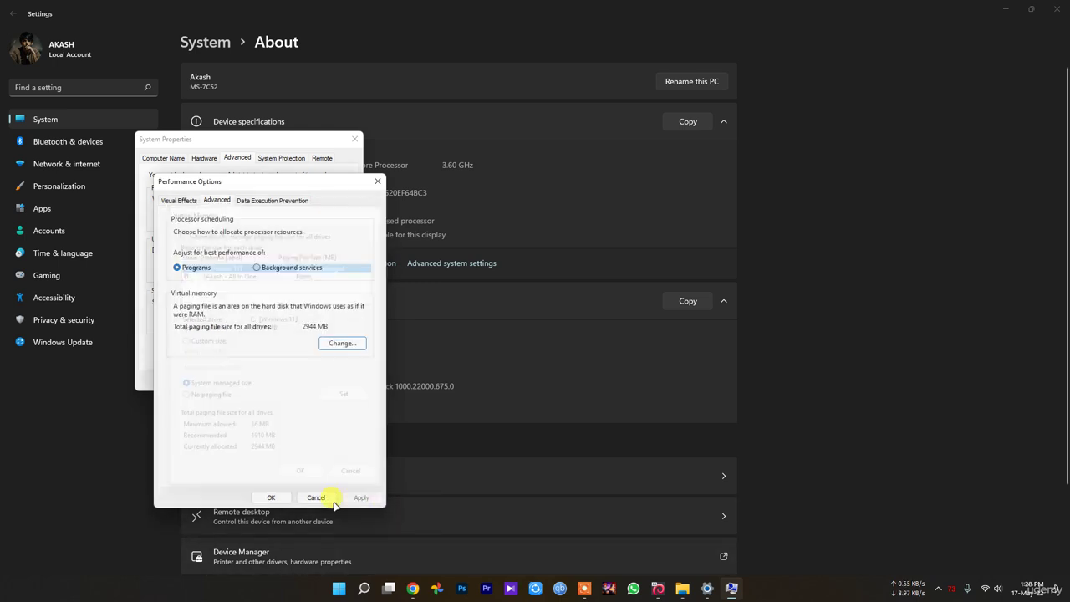
click(316, 497)
click(292, 378)
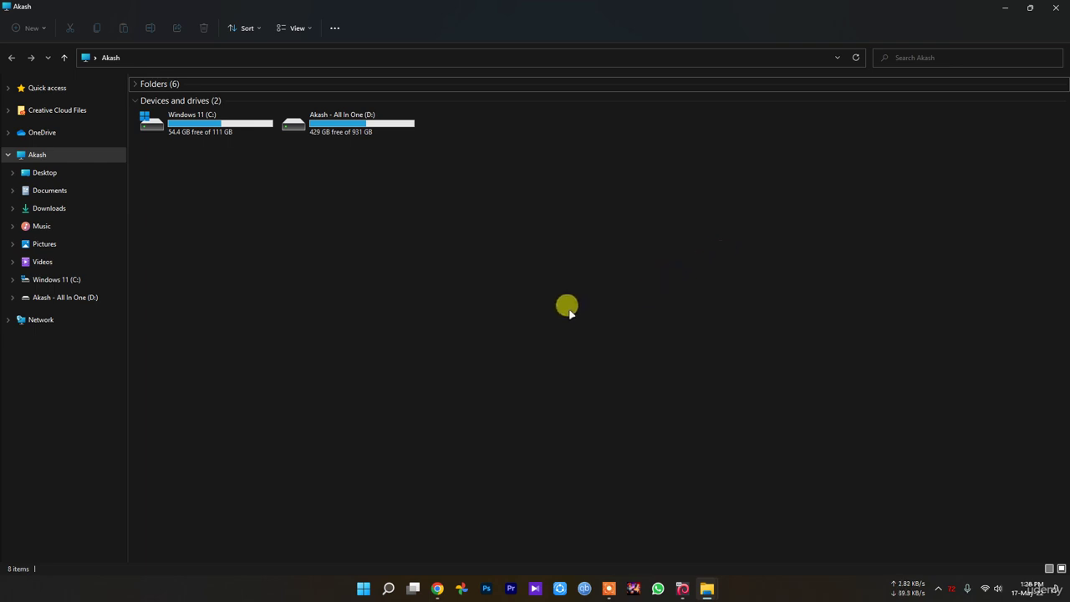
Step: Close File Explorer and open the Windows Temp folder by running the command "temp" from Run
click(1055, 7)
click(388, 588)
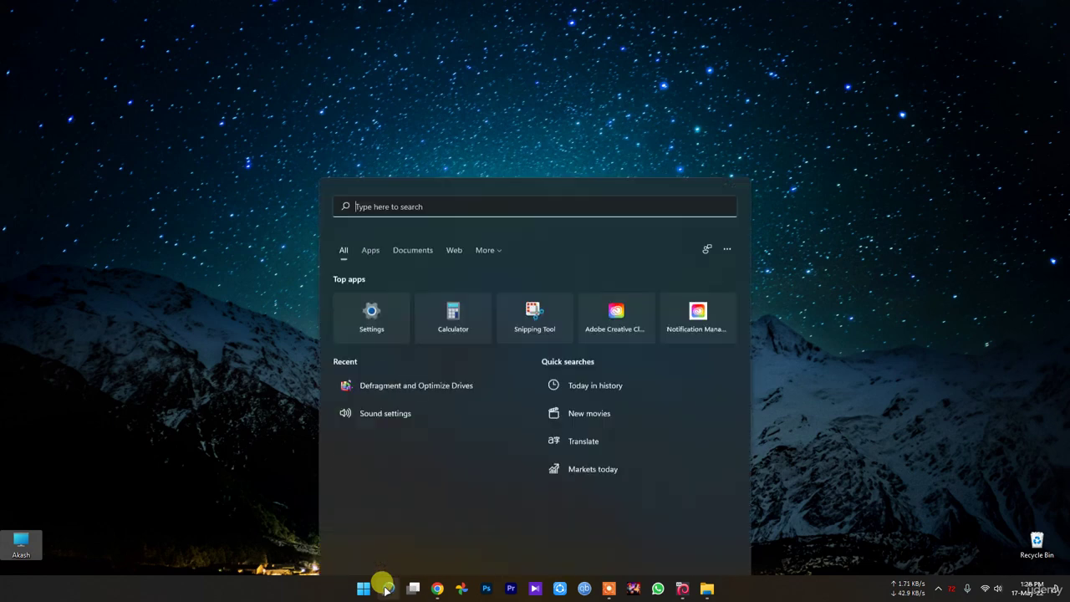
text(run)
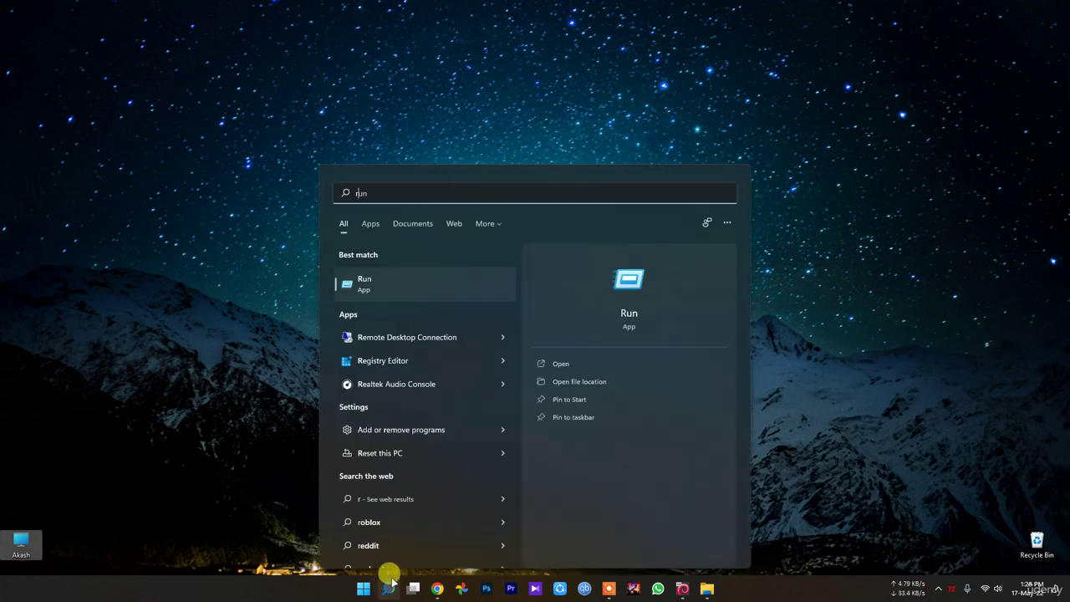
click(376, 285)
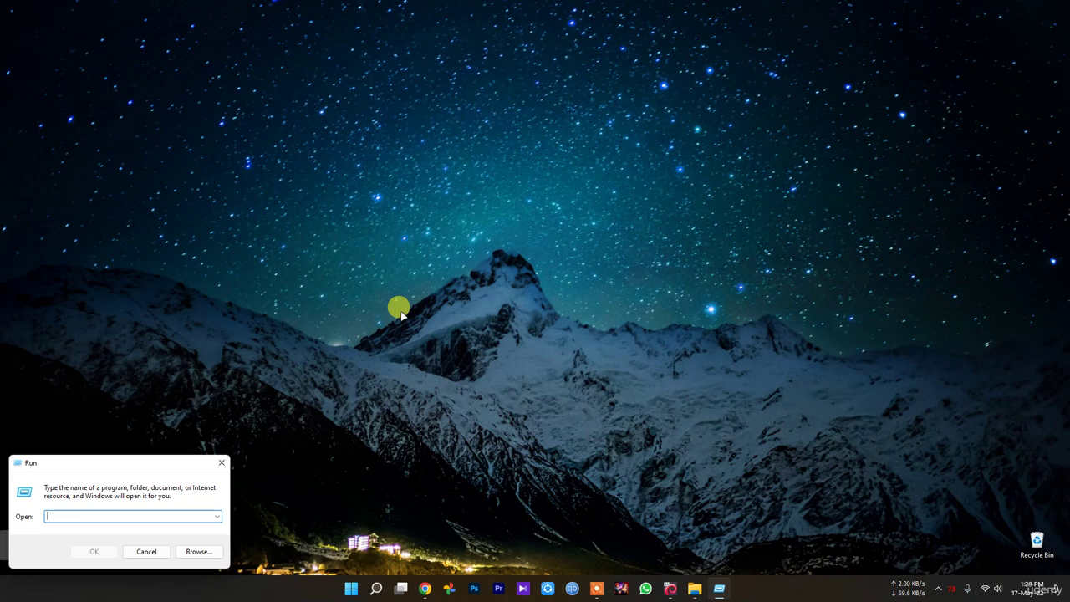
text(temp)
key(Return)
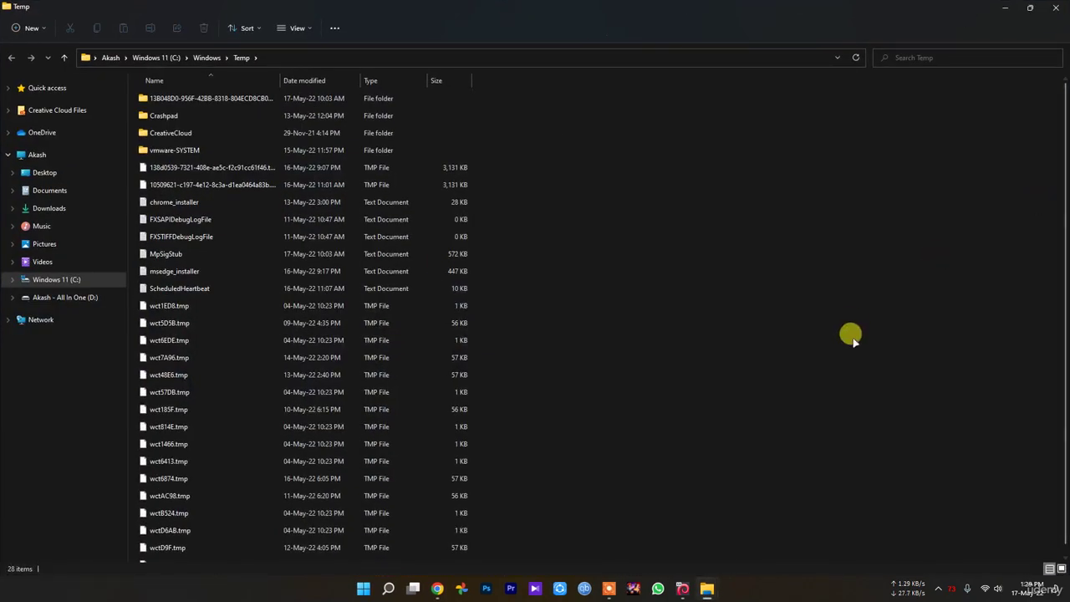
Step: Delete everything in the Windows Temp folder with administrator permission, skipping folders in use and cancelling the remaining retry
key(ctrl+a)
key(Delete)
key(Return)
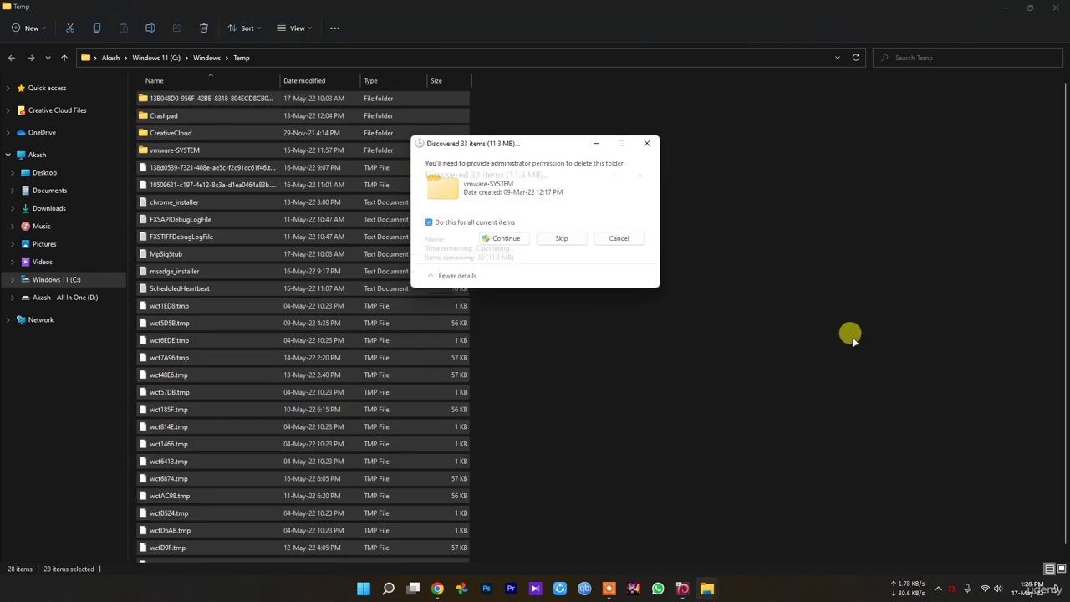
click(498, 249)
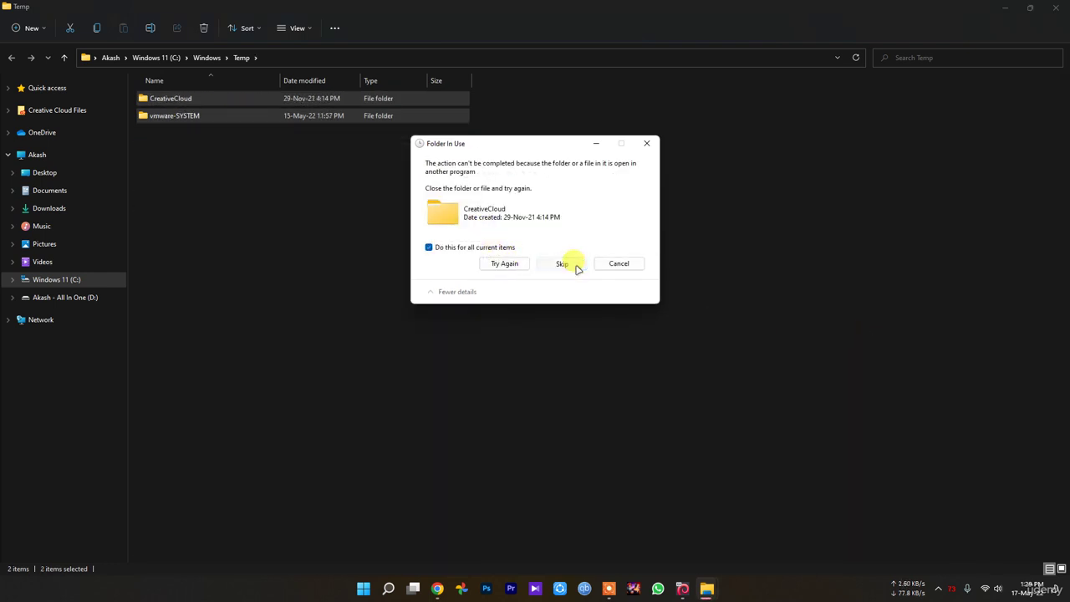
click(573, 266)
click(618, 242)
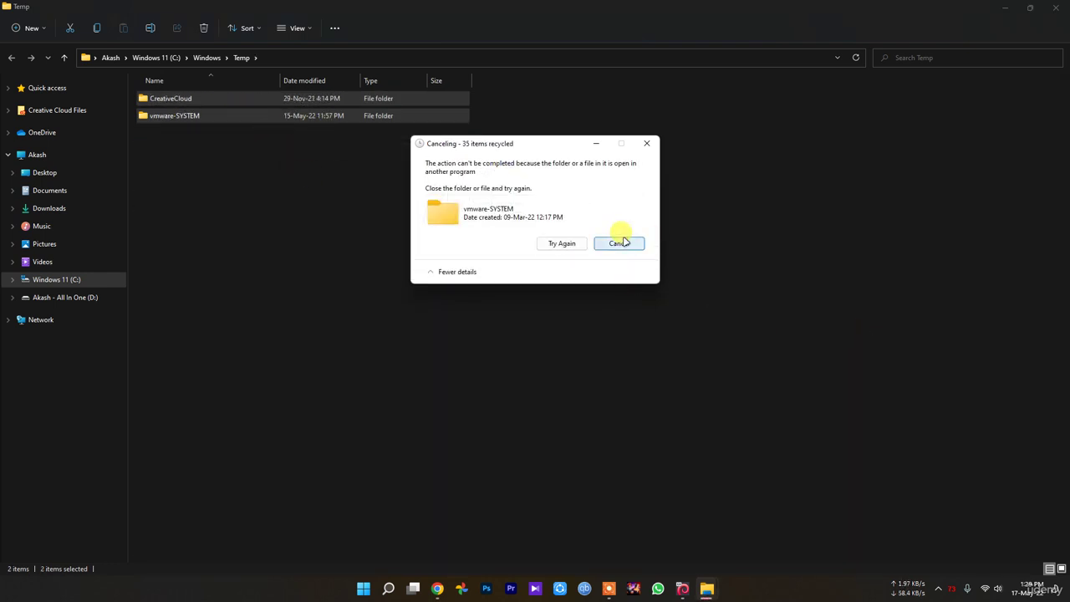
Step: Open the user's local Temp folder by running the command "%temp%" from Run
click(388, 587)
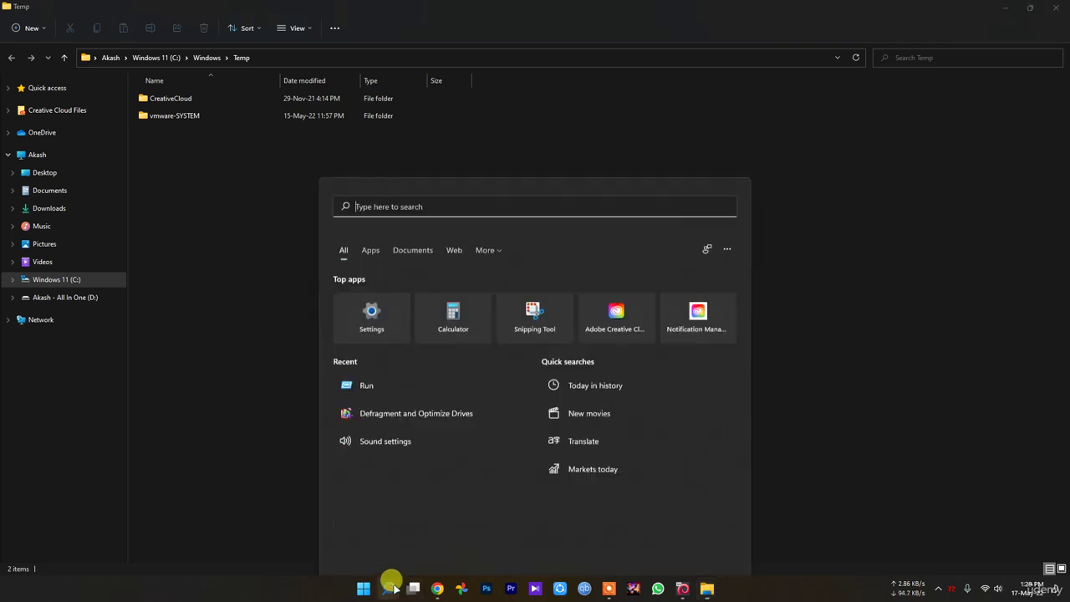
click(370, 355)
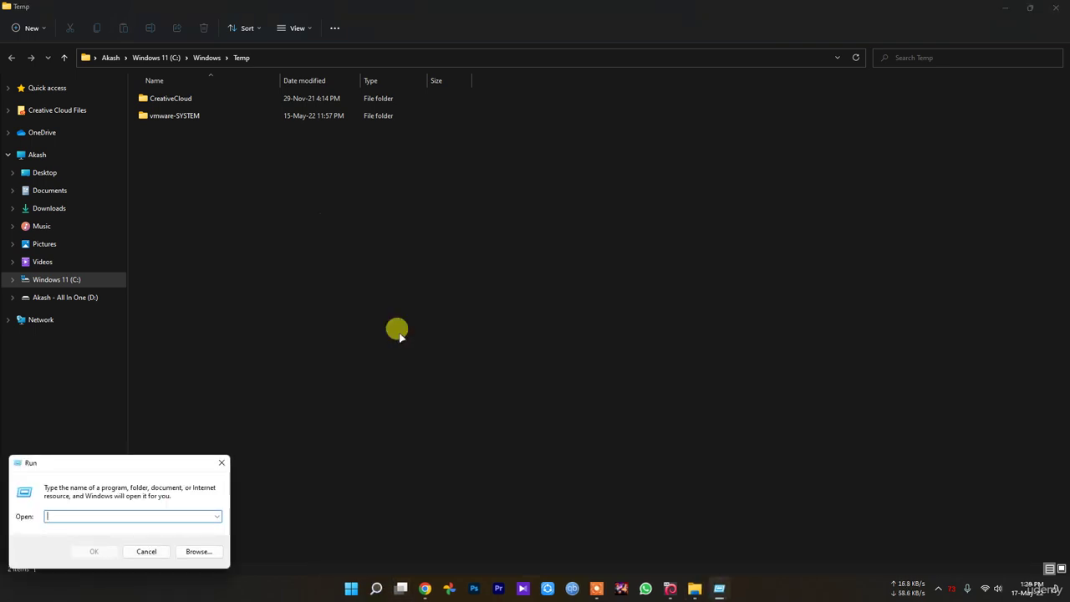
text(%)
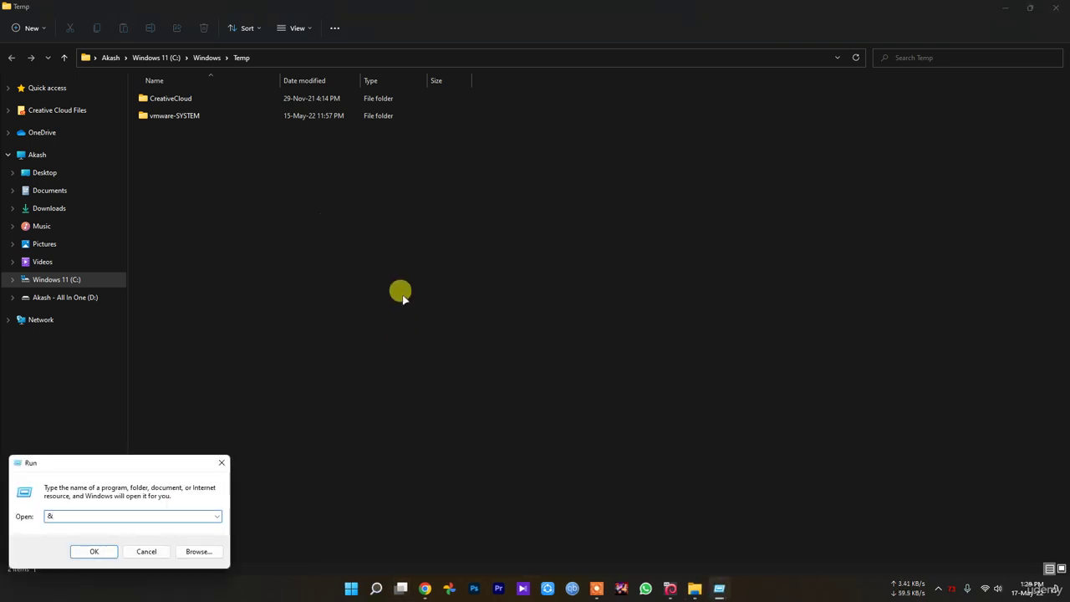
key(BackSpace)
text(%)
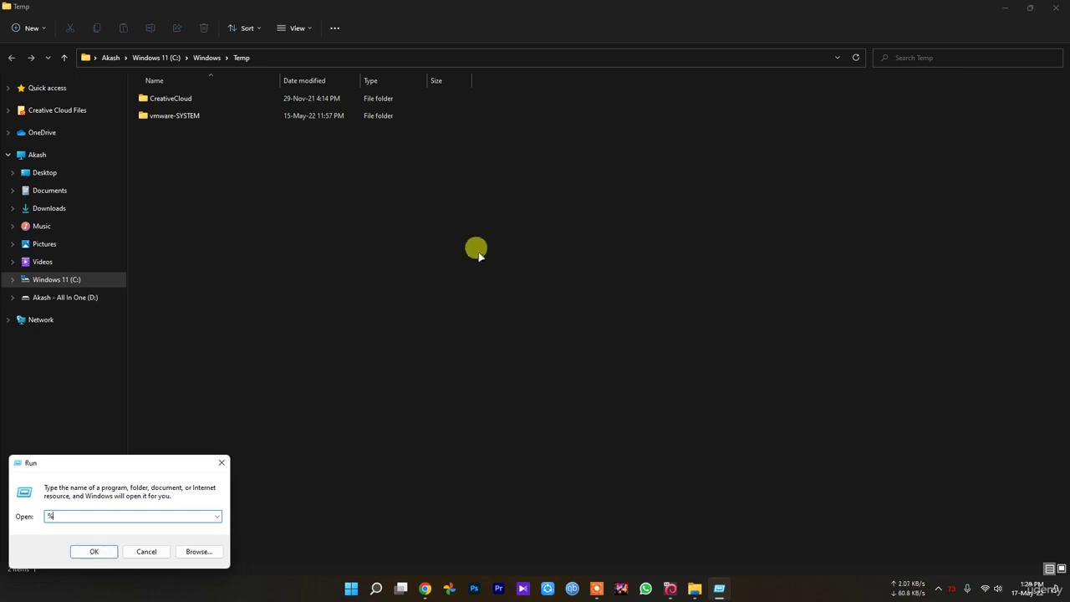
text(temp%)
key(BackSpace)
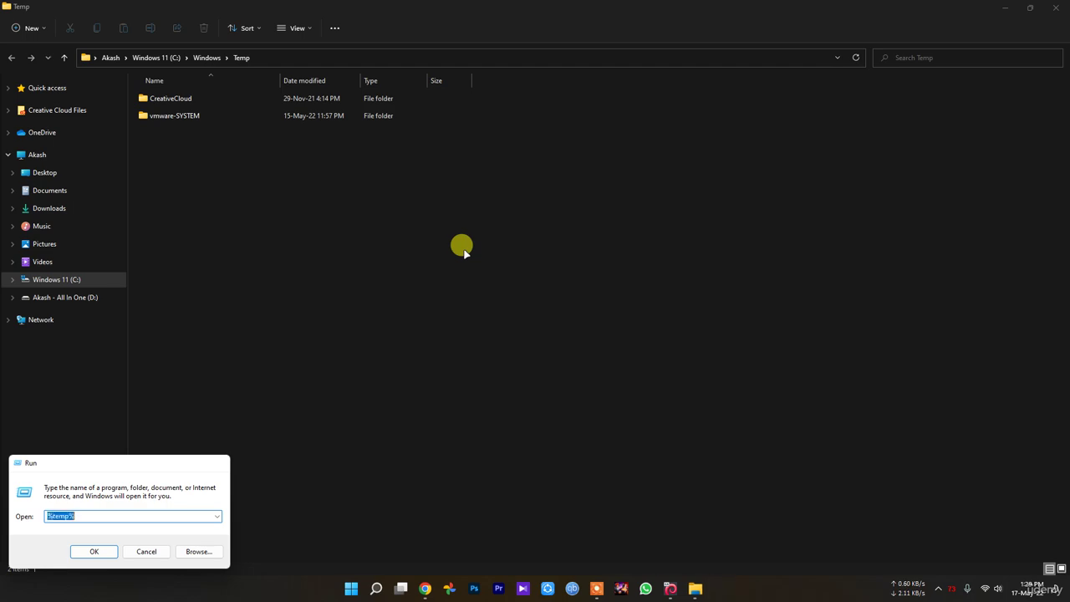
key(Return)
Step: Delete everything in the user's local Temp folder, skip the items that are in use, and close File Explorer
scroll(635, 442, down, 10)
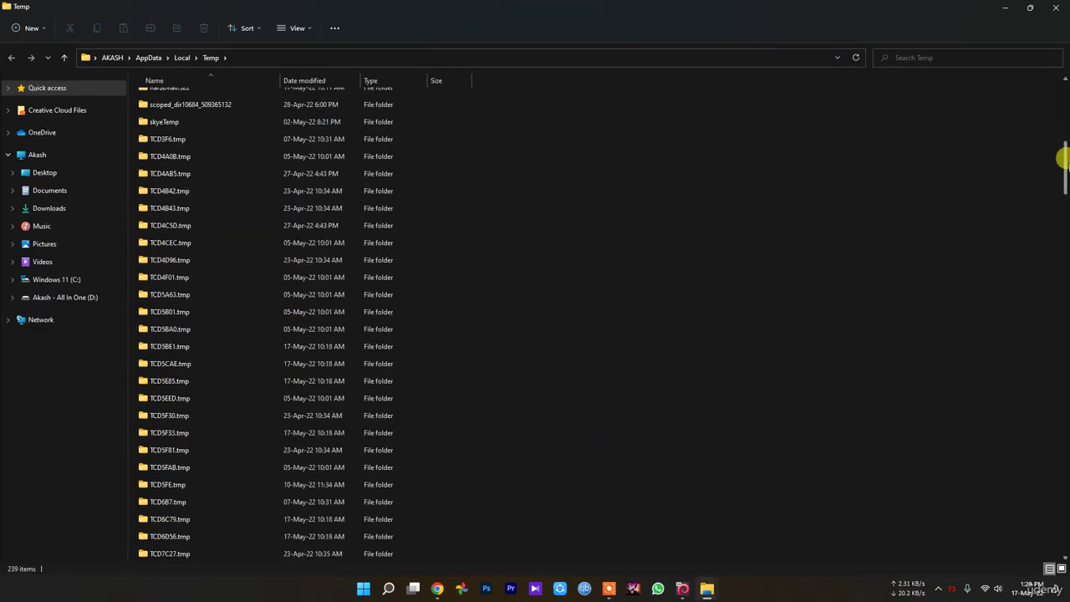
drag(1063, 163, 1065, 87)
key(ctrl+a)
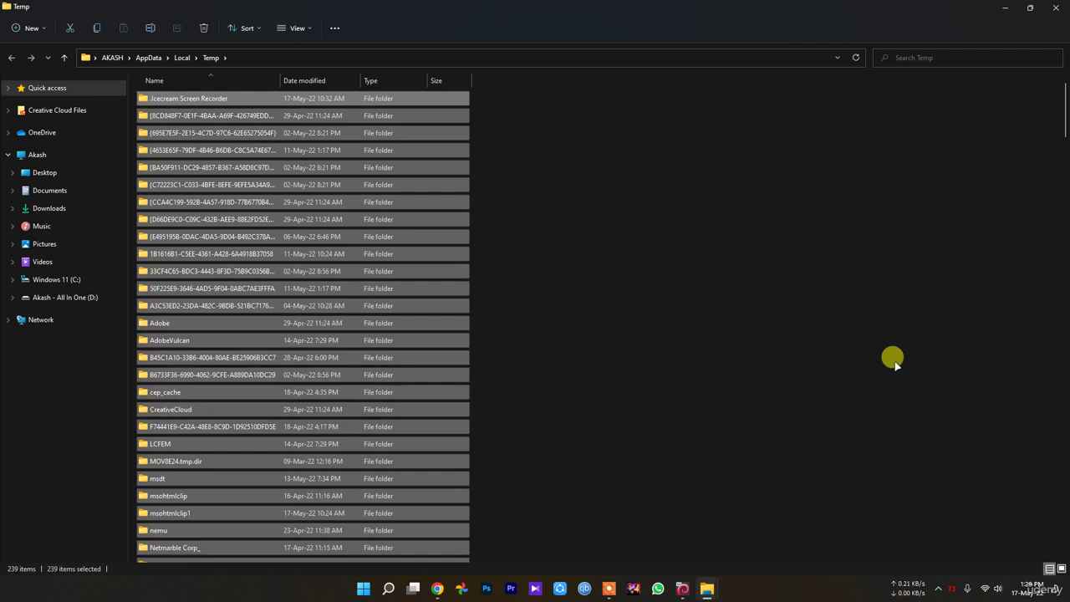
key(Delete)
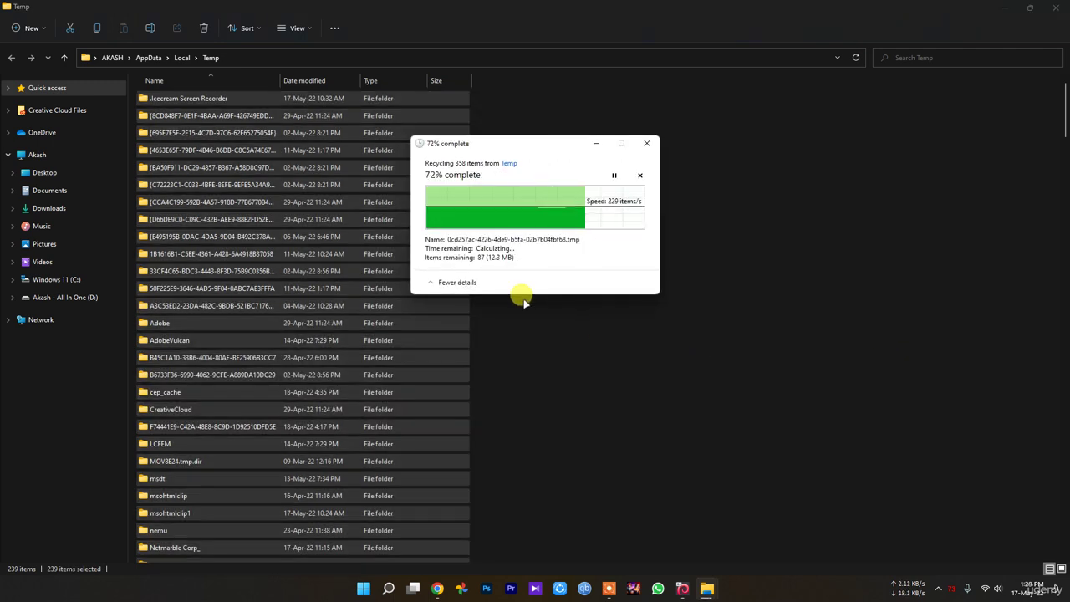
click(429, 239)
click(562, 255)
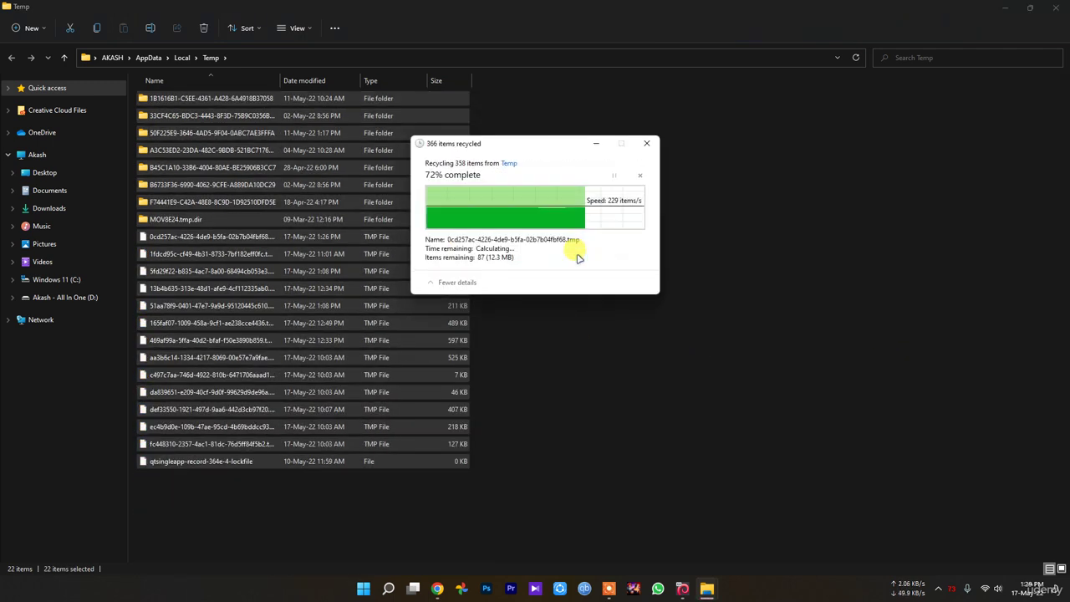
click(490, 245)
click(569, 263)
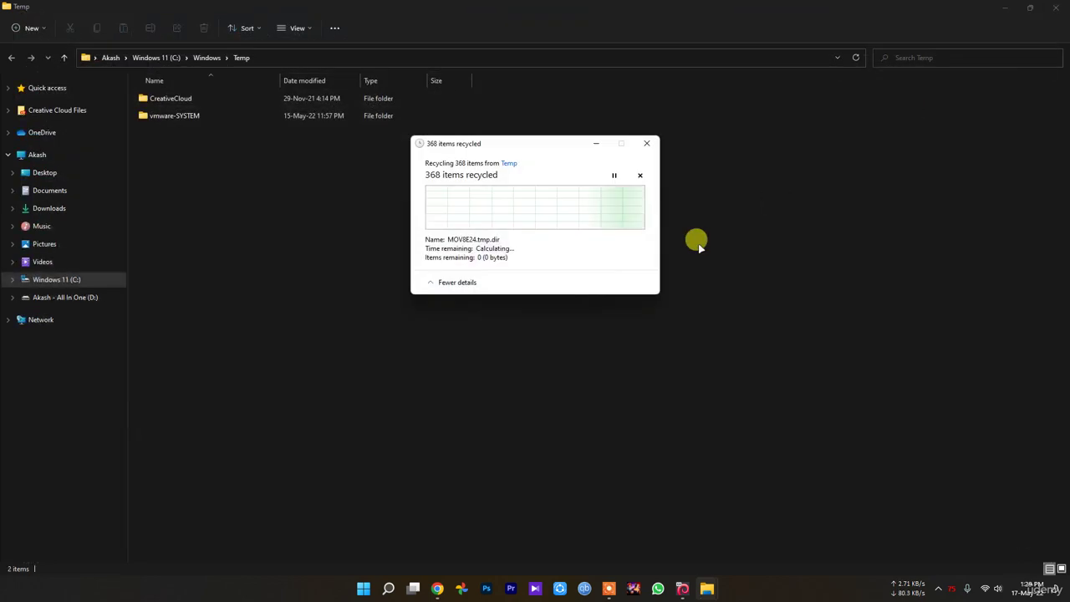
click(1055, 8)
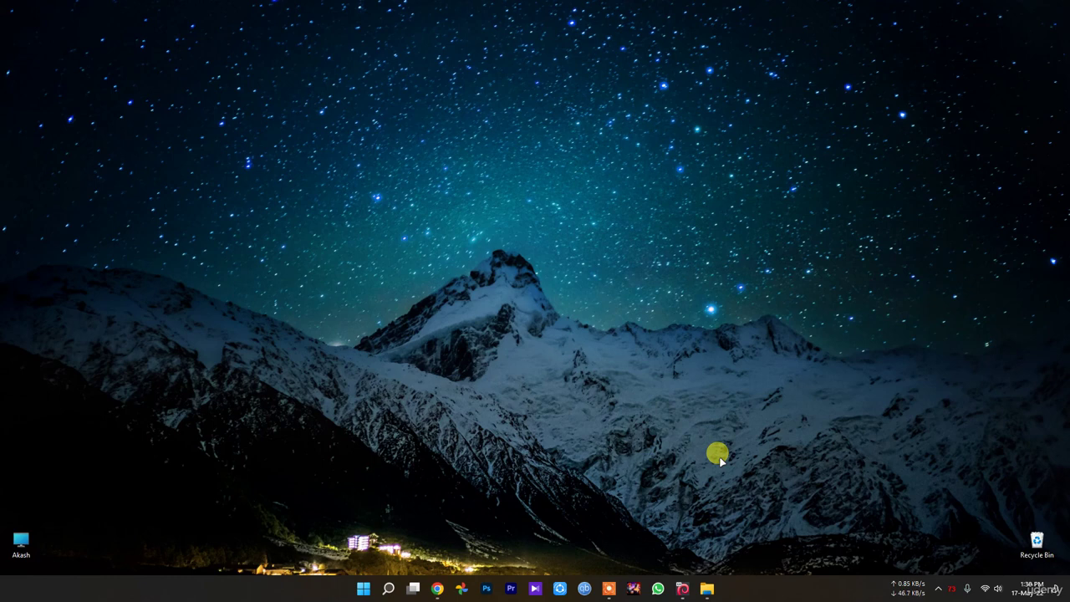
Step: Review memory performance and the startup apps in Task Manager, then close it
right_click(364, 588)
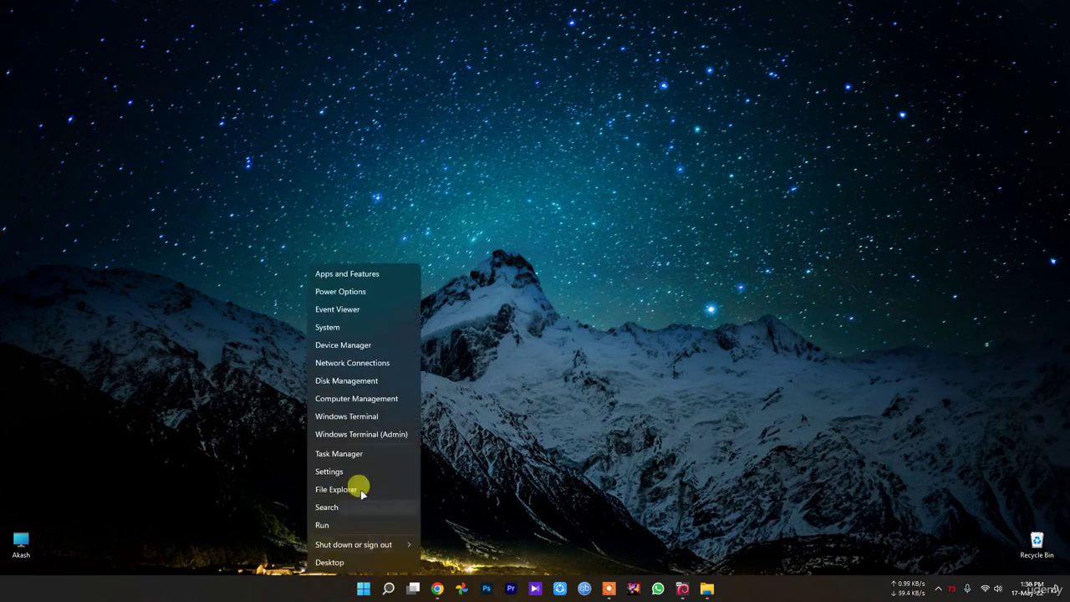
click(347, 452)
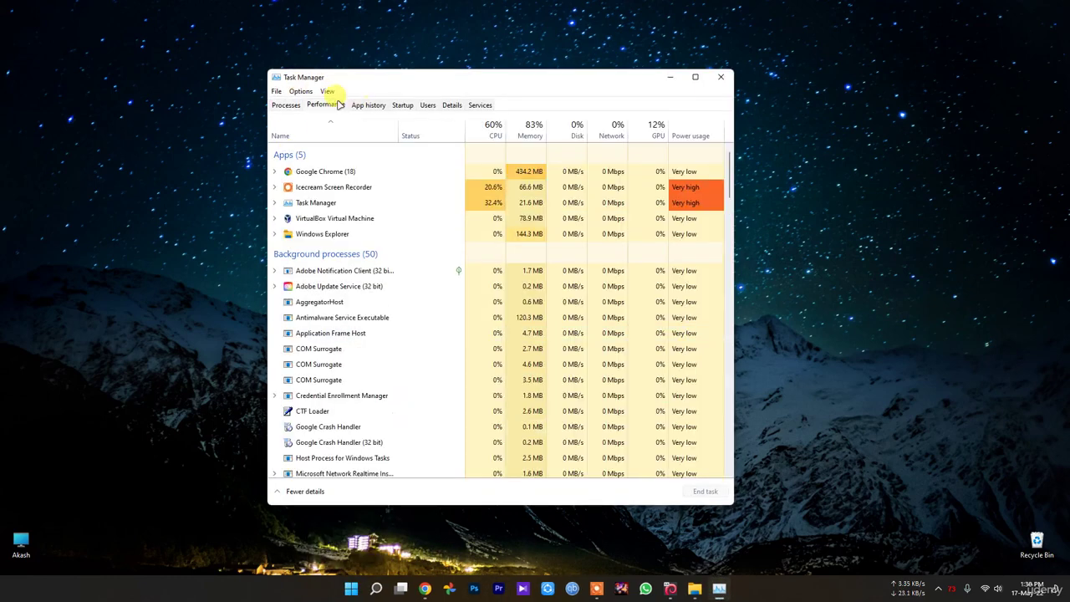
click(335, 104)
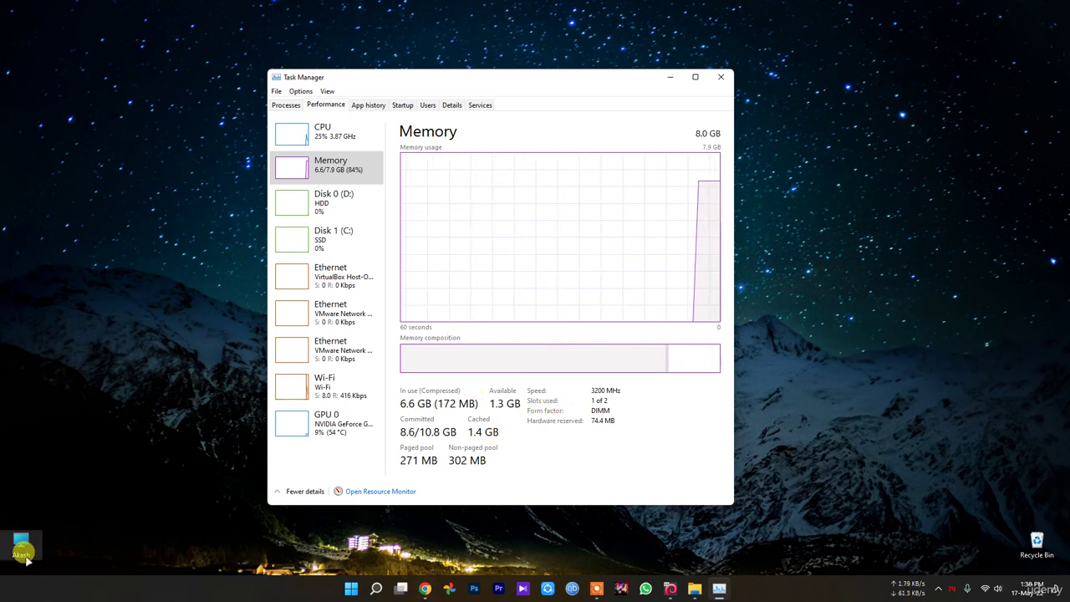
click(8, 512)
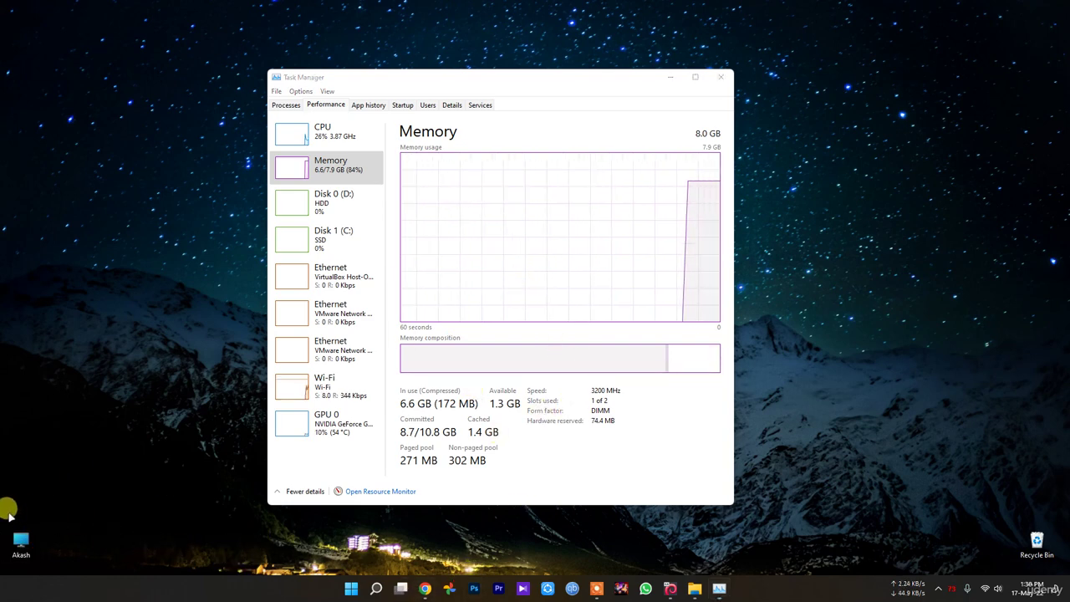
click(399, 106)
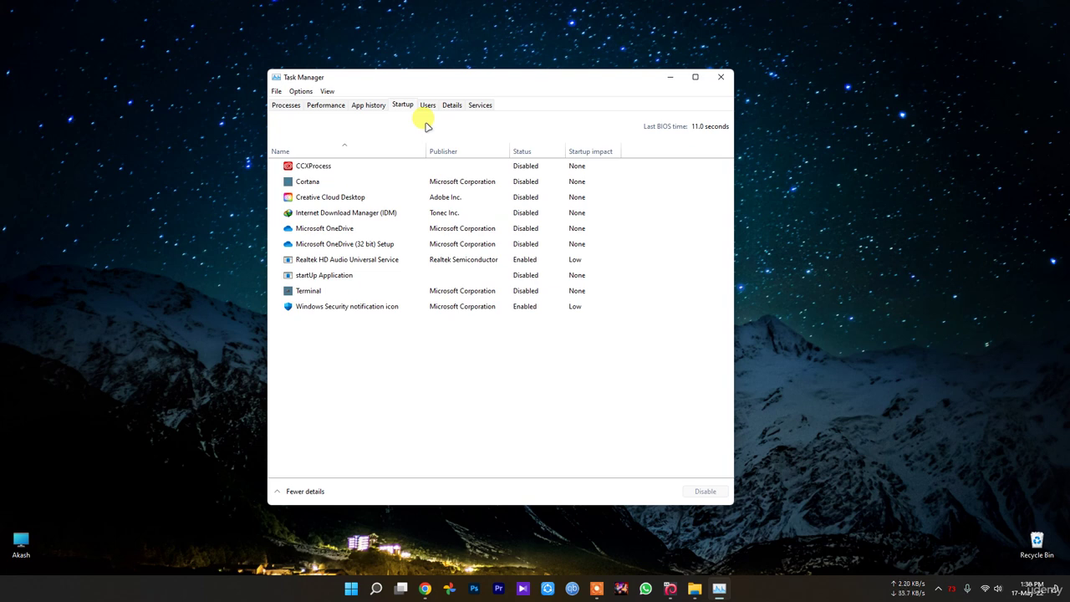
click(721, 76)
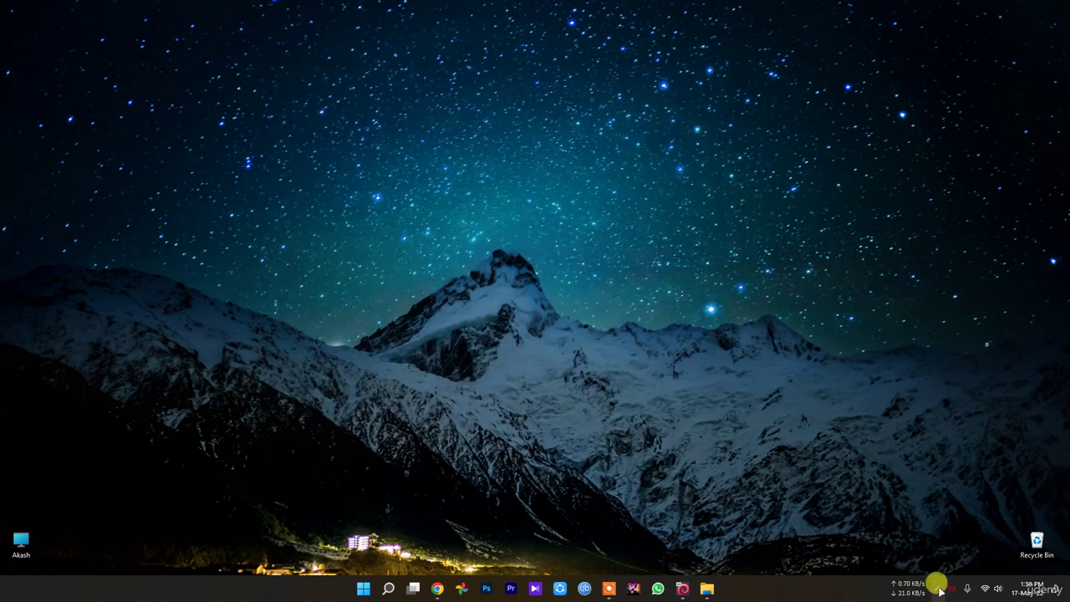